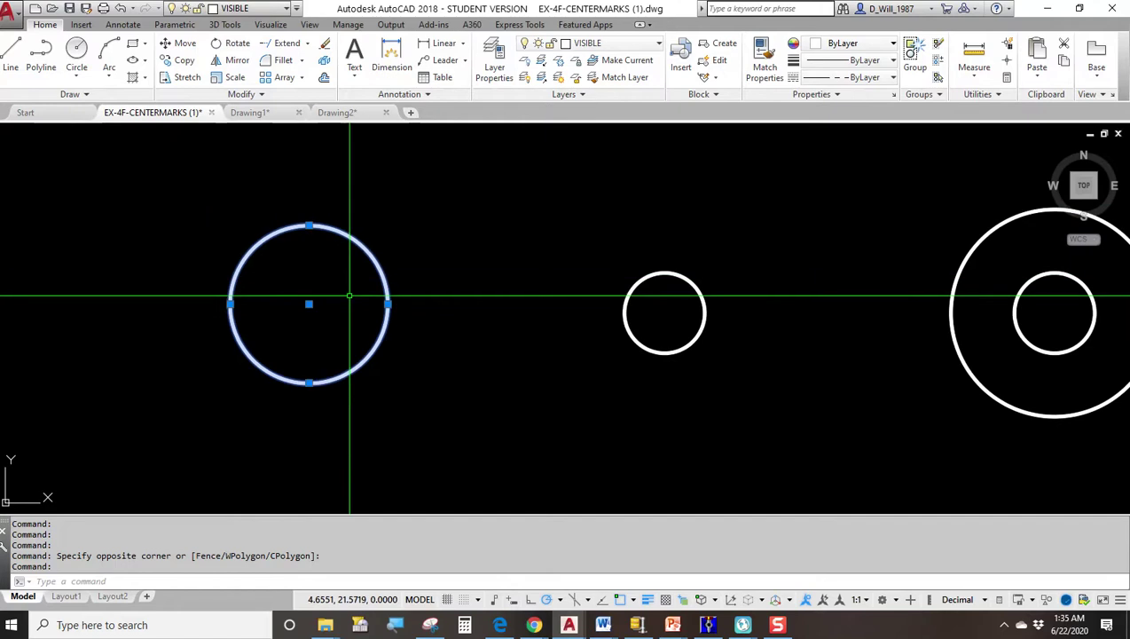
Step: Clear the circle selection and make CENTERLINES the current layer
{"action": "key", "text": "Escape"}
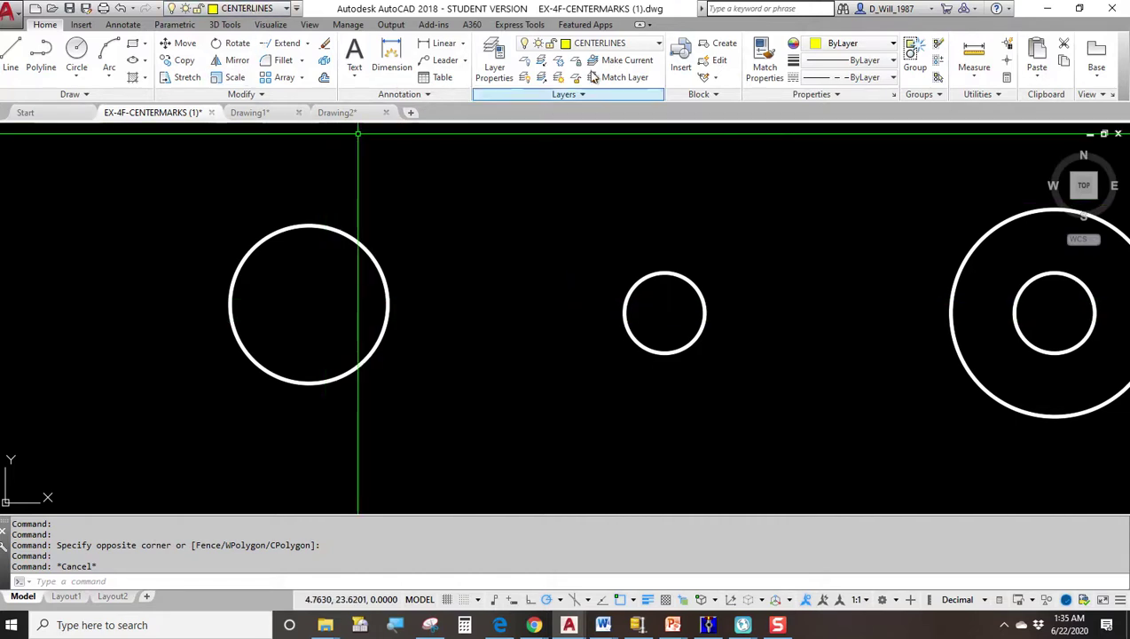
{"action": "left_click", "coordinate": [611, 45]}
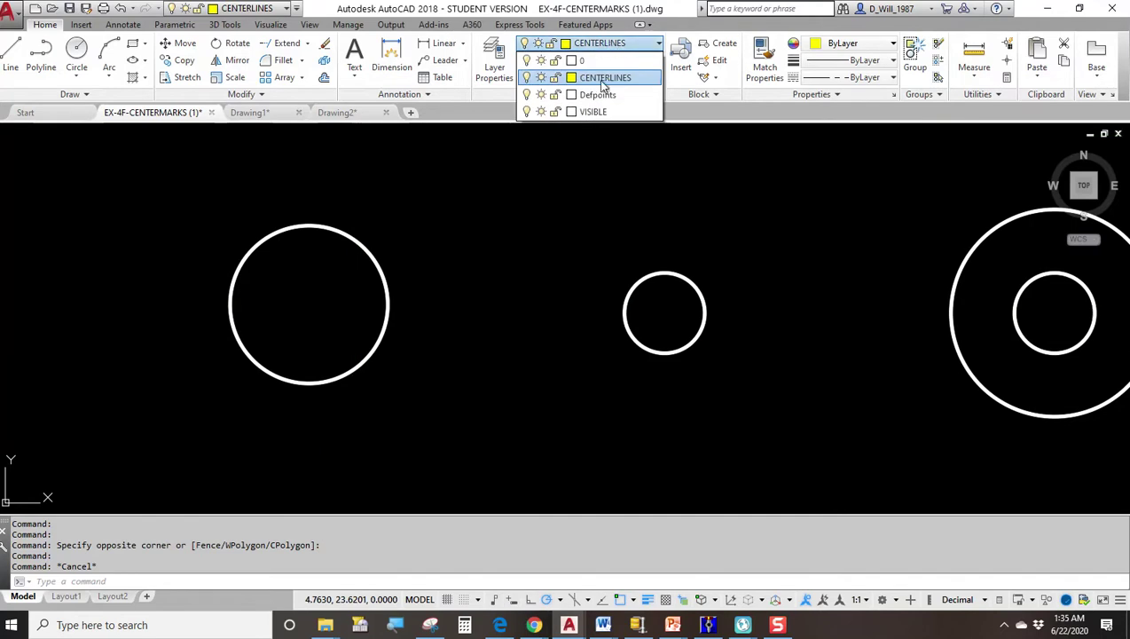
{"action": "left_click", "coordinate": [612, 78]}
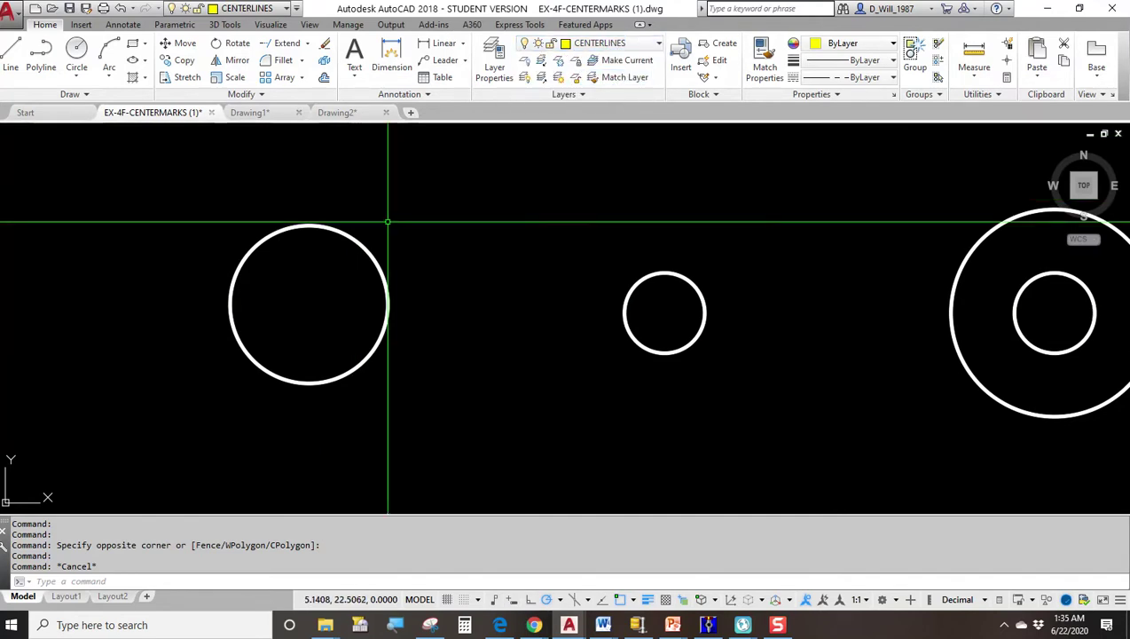
{"action": "key", "text": "Escape"}
{"action": "key", "text": "Escape"}
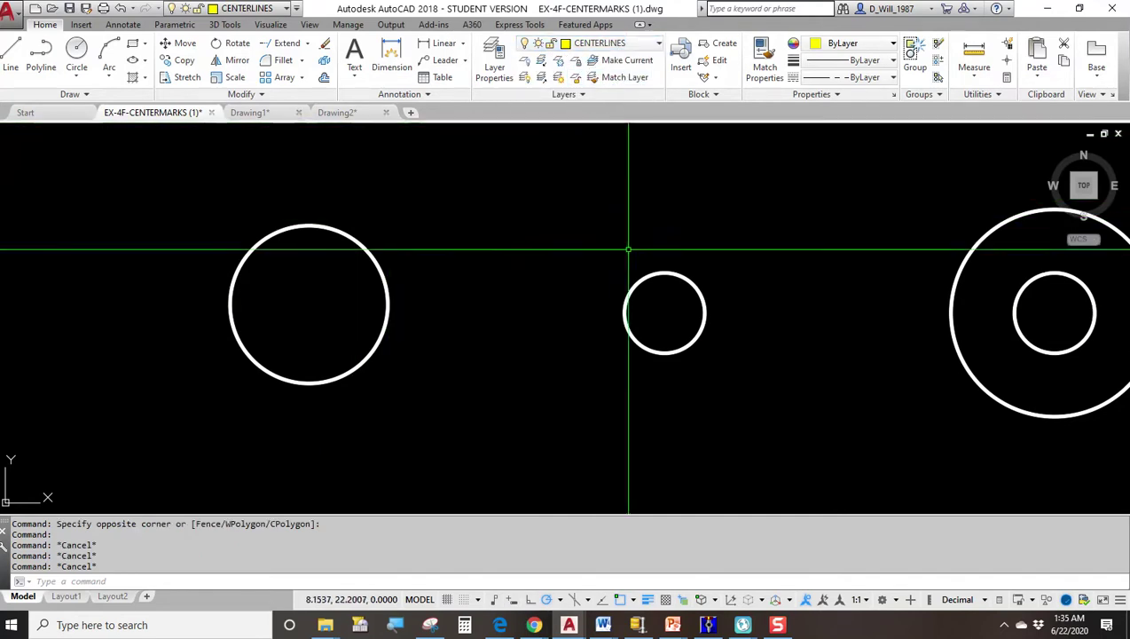
Step: Check the layer assignment of the leftmost circle and the small middle circle, and toggle the lineweight display
{"action": "left_click", "coordinate": [683, 293]}
{"action": "left_click", "coordinate": [626, 233]}
{"action": "left_click", "coordinate": [466, 262]}
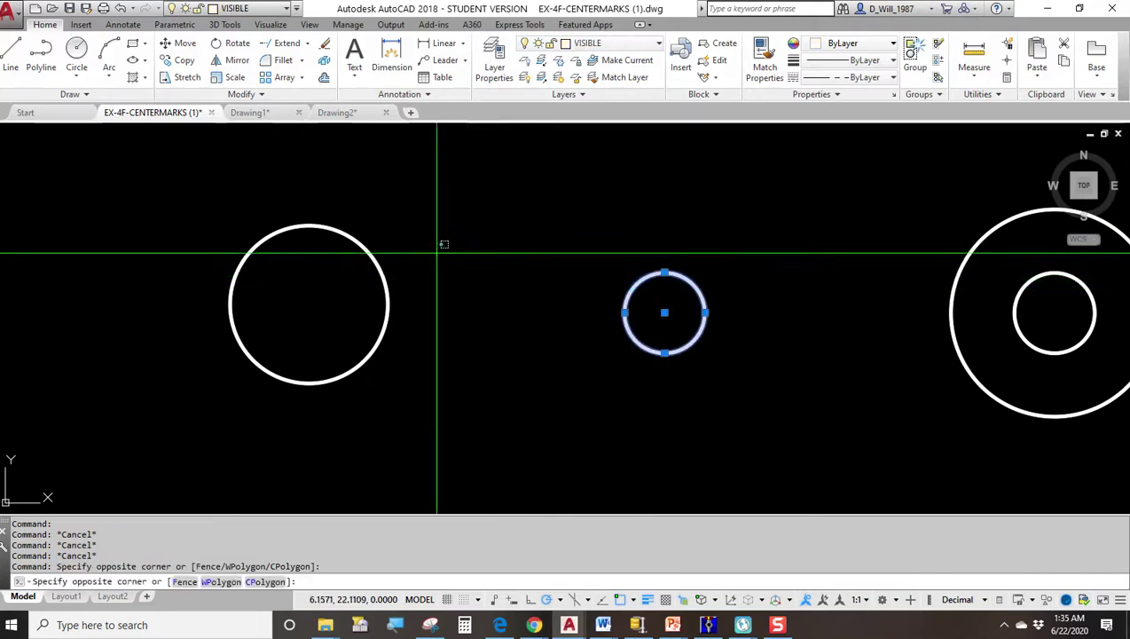
{"action": "left_click", "coordinate": [295, 233]}
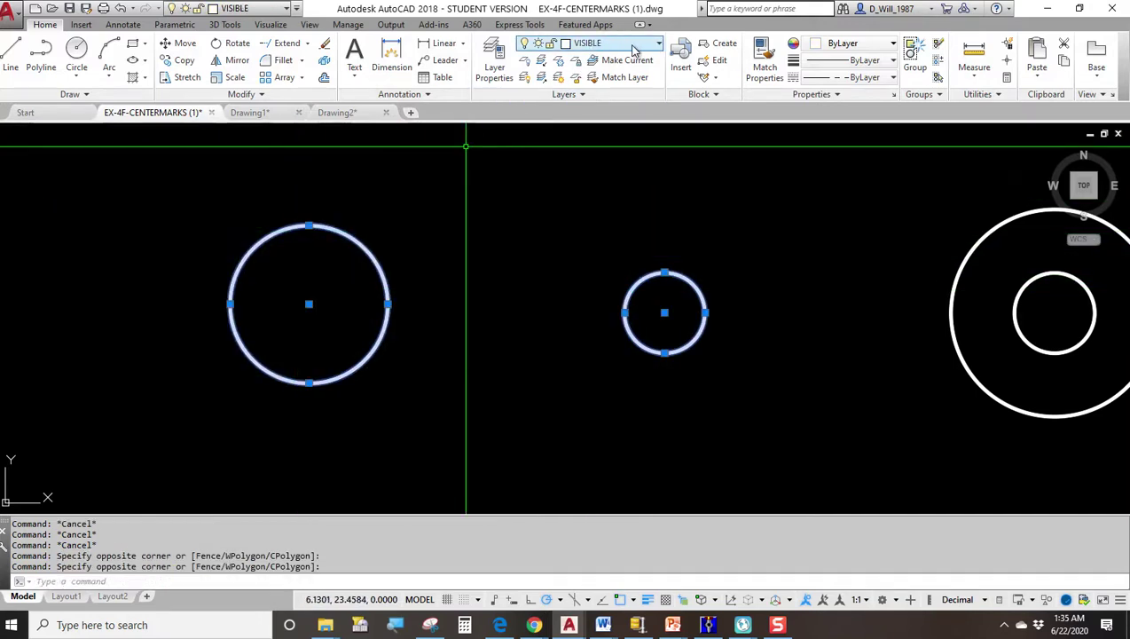
{"action": "key", "text": "Escape"}
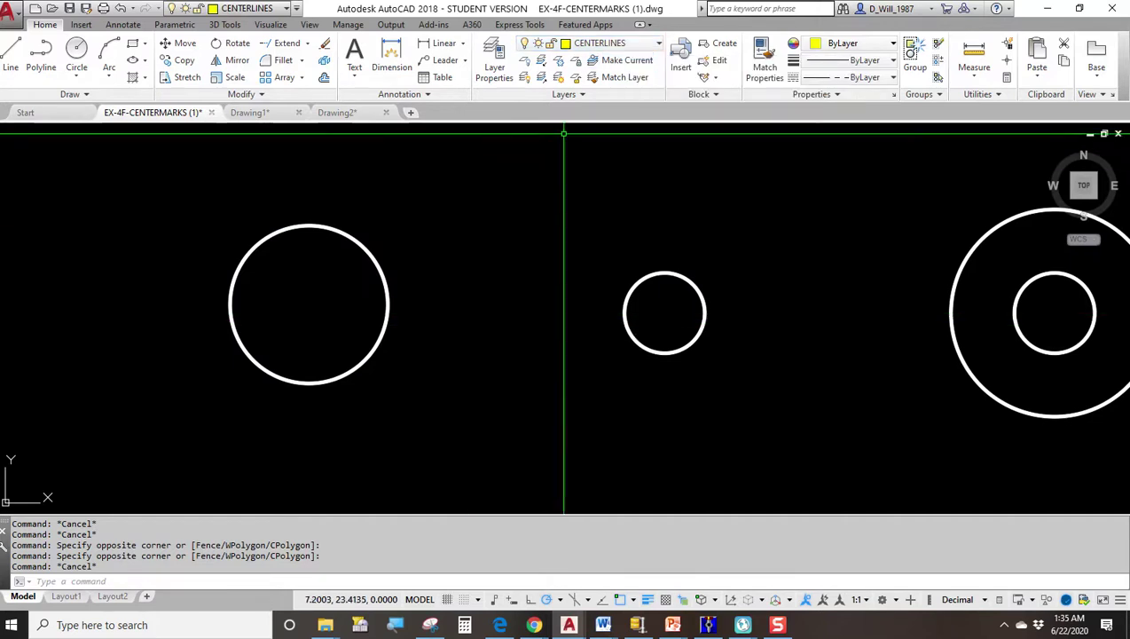
{"action": "left_click", "coordinate": [648, 601]}
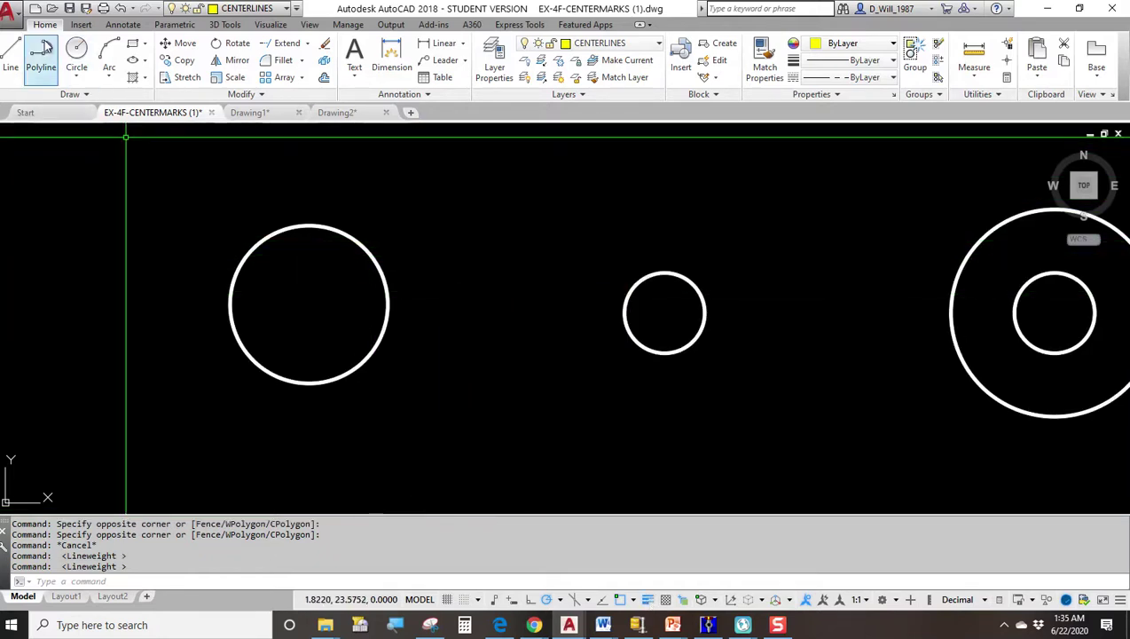
Step: Draw a vertical and a horizontal line across the leftmost circle, each running from quadrant to opposite quadrant
{"action": "left_click", "coordinate": [11, 53]}
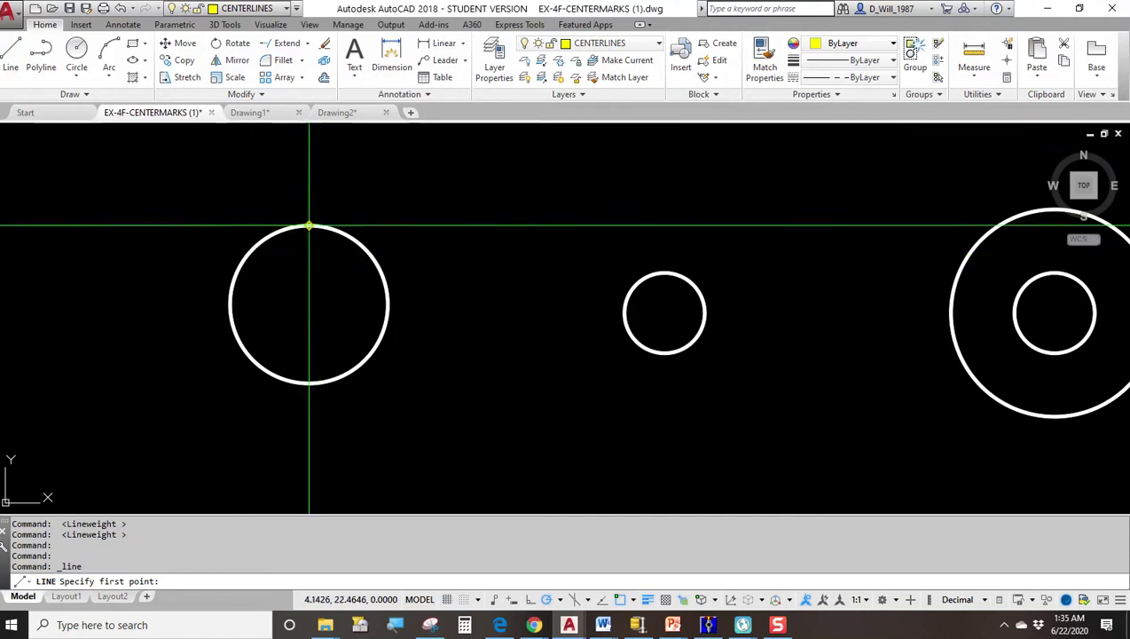
{"action": "left_click", "coordinate": [309, 231]}
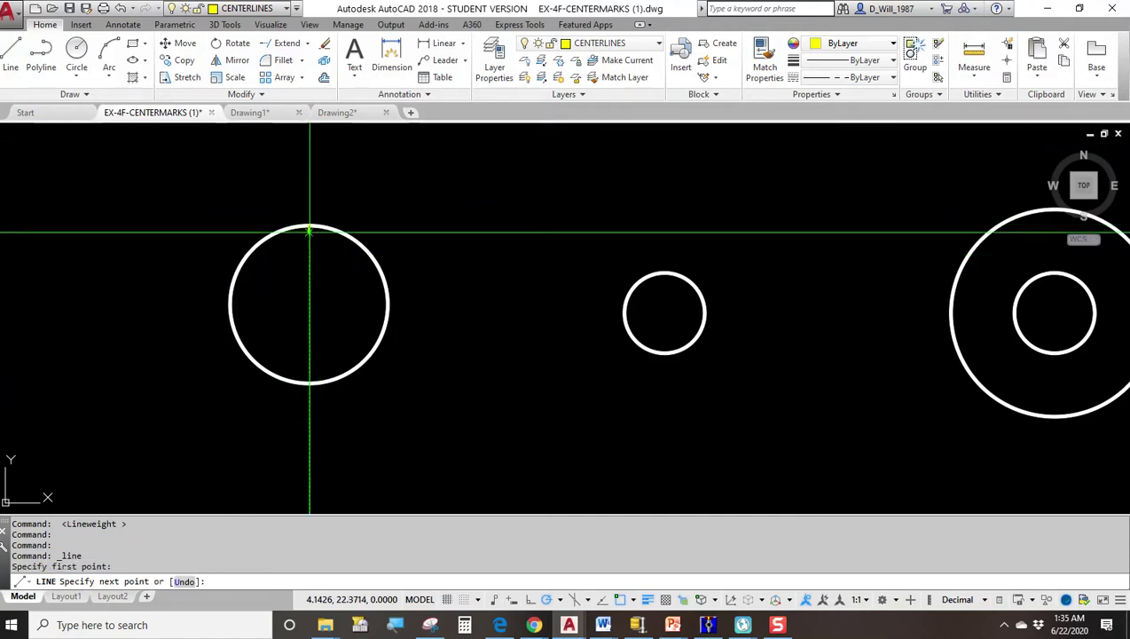
{"action": "left_click", "coordinate": [309, 383]}
{"action": "key", "text": "Return"}
{"action": "key", "text": "Return"}
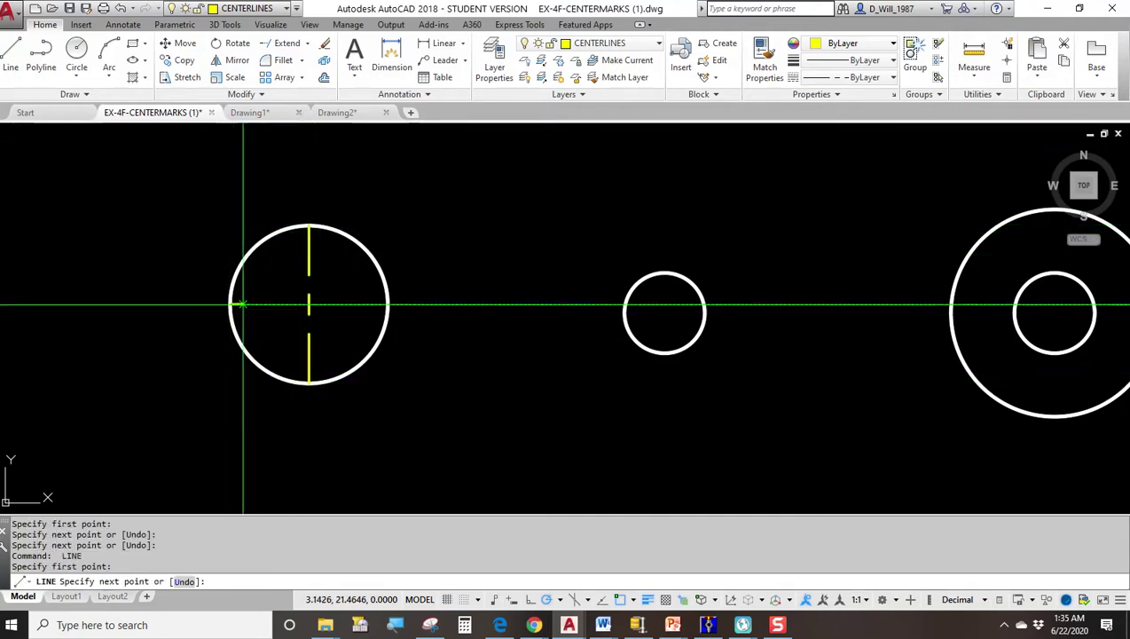
{"action": "left_click", "coordinate": [387, 305]}
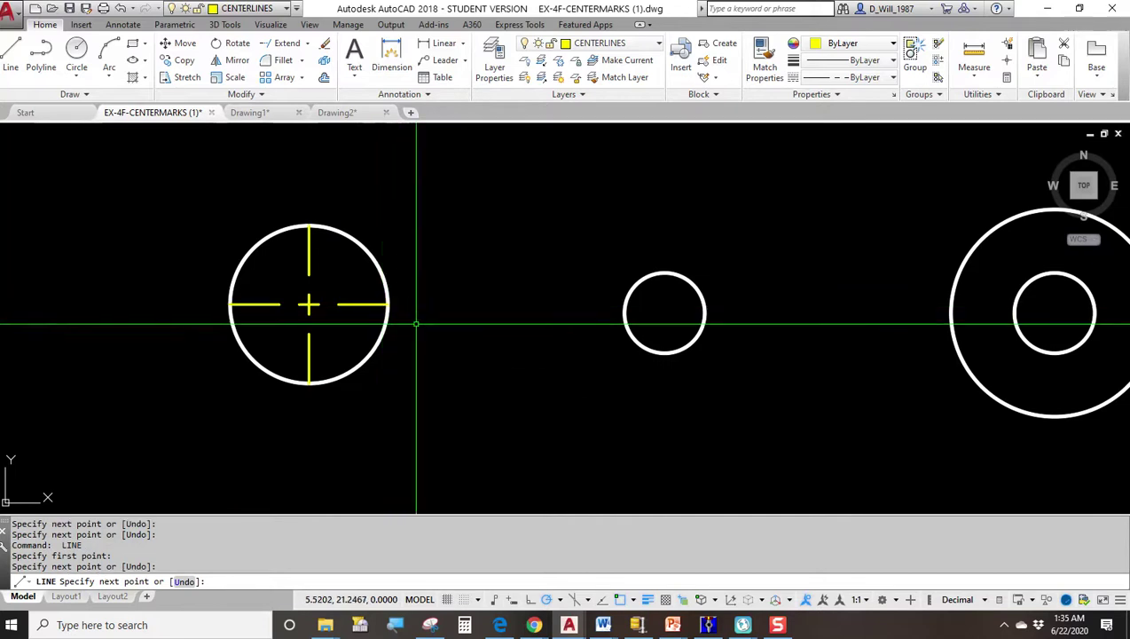
{"action": "key", "text": "Escape"}
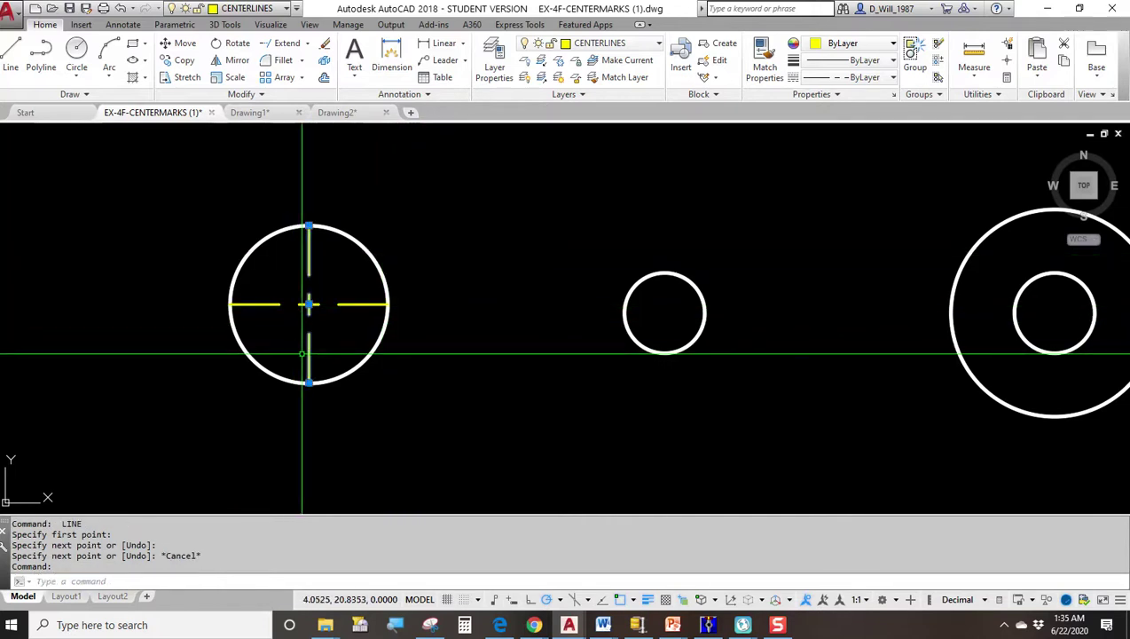
{"action": "left_click", "coordinate": [260, 301]}
{"action": "left_click", "coordinate": [230, 277]}
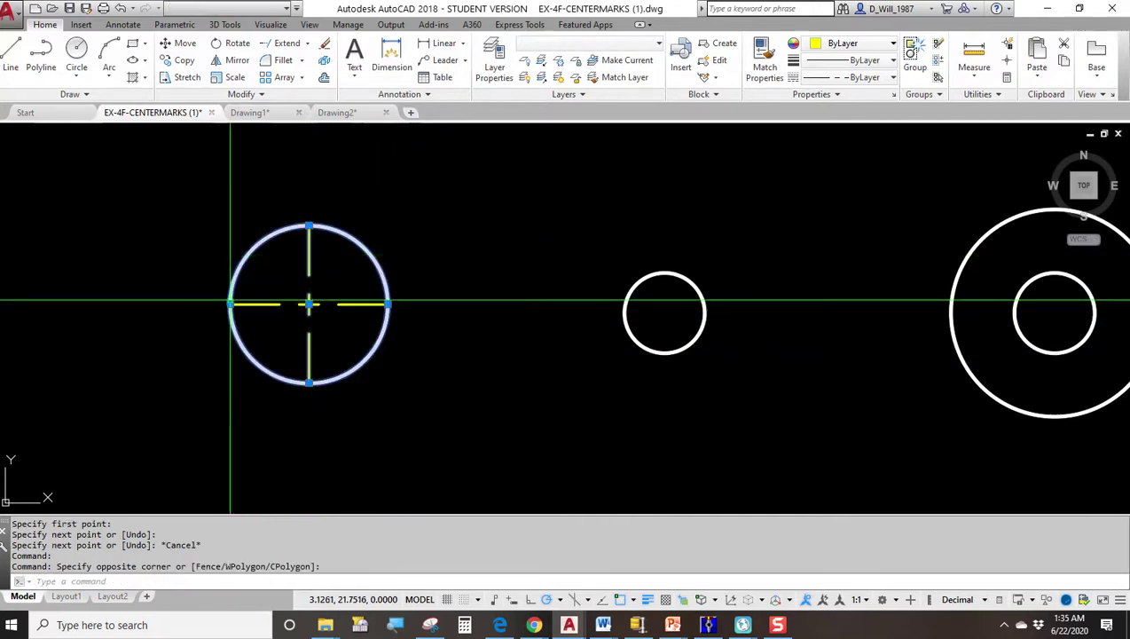
{"action": "key", "text": "Escape"}
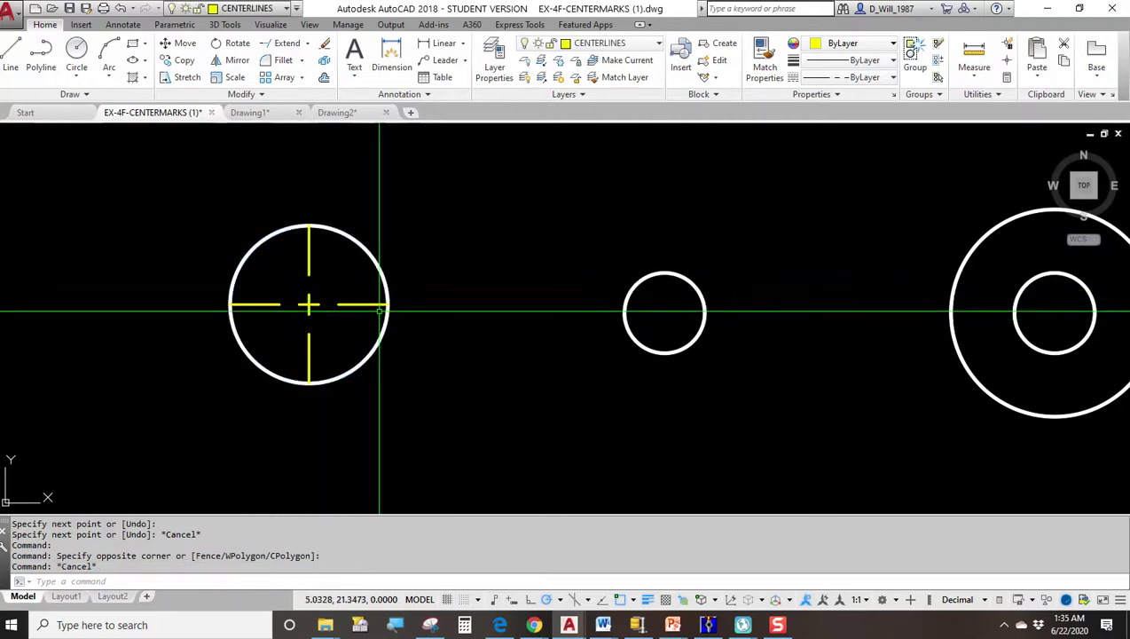
Step: Stretch the right end of the leftmost circle's horizontal centerline outward by 0.25
{"action": "scroll", "coordinate": [327, 287], "scroll_direction": "up", "scroll_amount": 4}
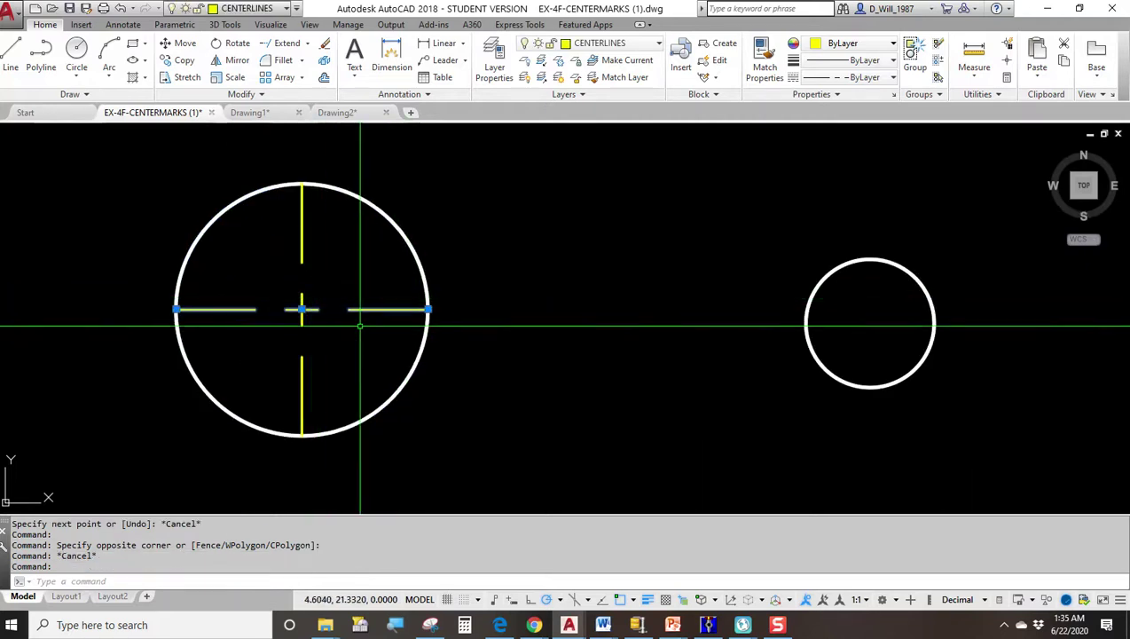
{"action": "scroll", "coordinate": [379, 323], "scroll_direction": "down", "scroll_amount": 2}
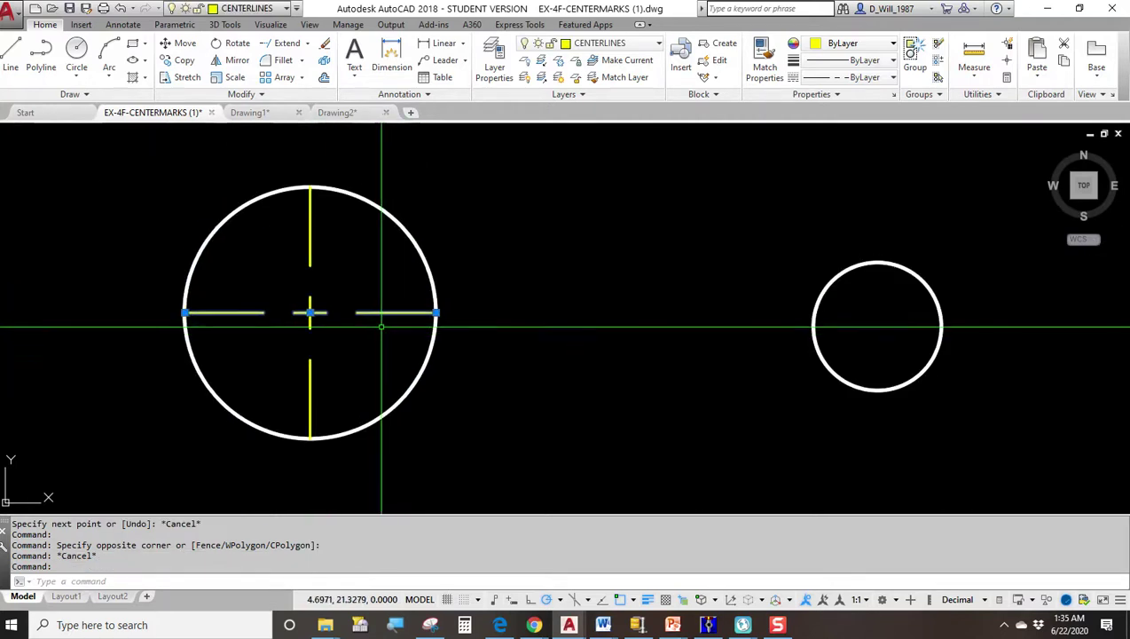
{"action": "left_click", "coordinate": [437, 312]}
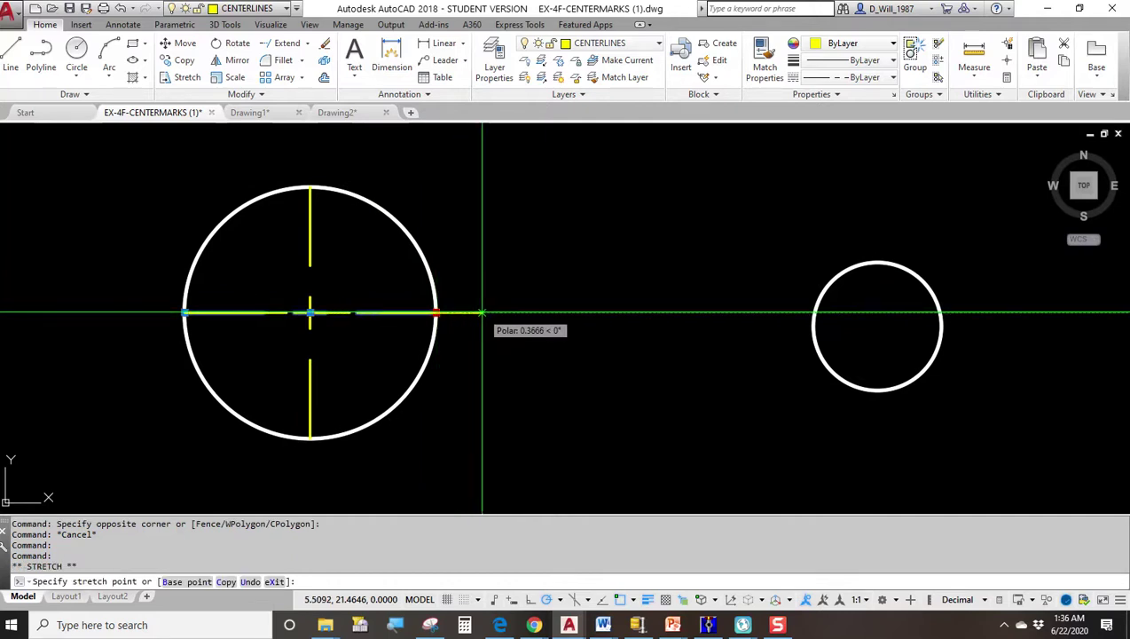
{"action": "type", "text": ".25"}
{"action": "key", "text": "Return"}
{"action": "key", "text": "Escape"}
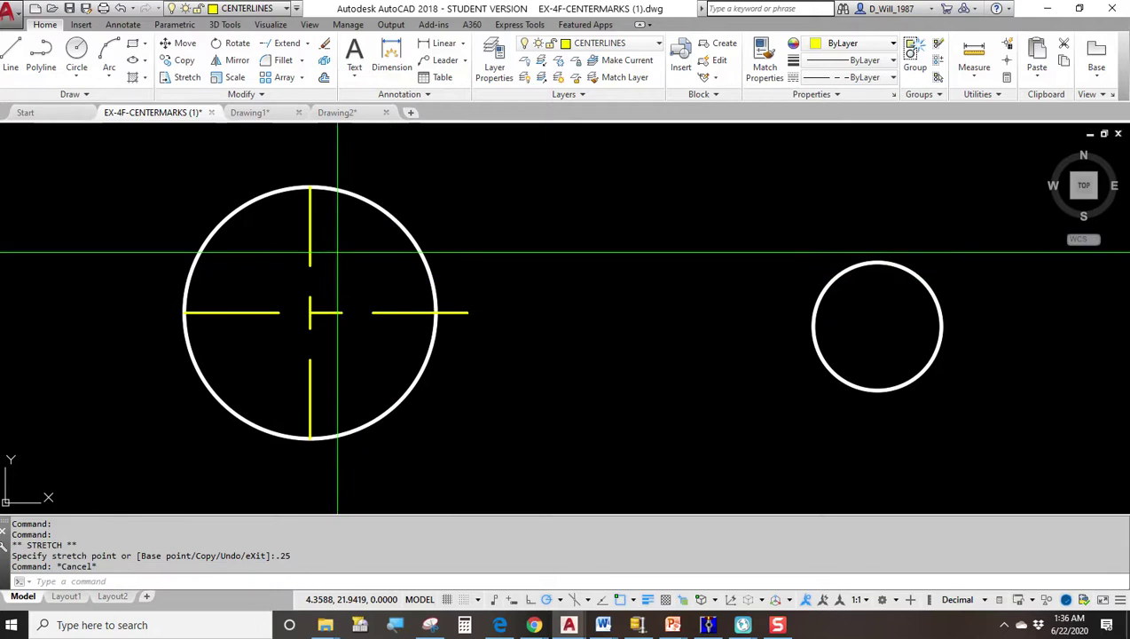
Step: Stretch the top end of the leftmost circle's vertical centerline upward by 0.25
{"action": "left_click", "coordinate": [311, 230]}
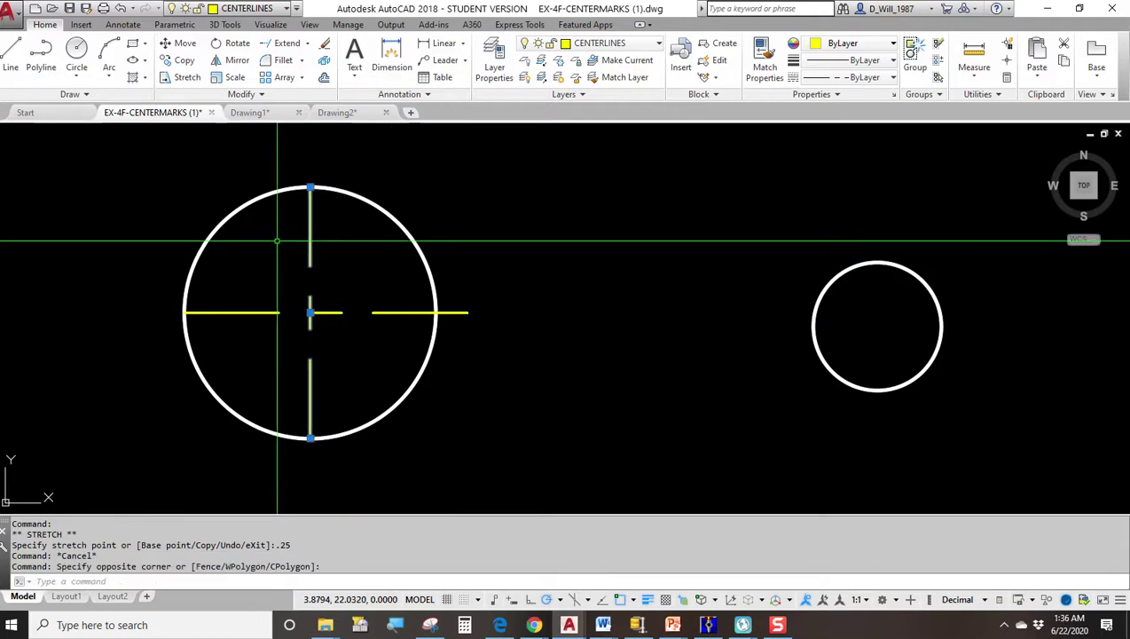
{"action": "left_click", "coordinate": [310, 187]}
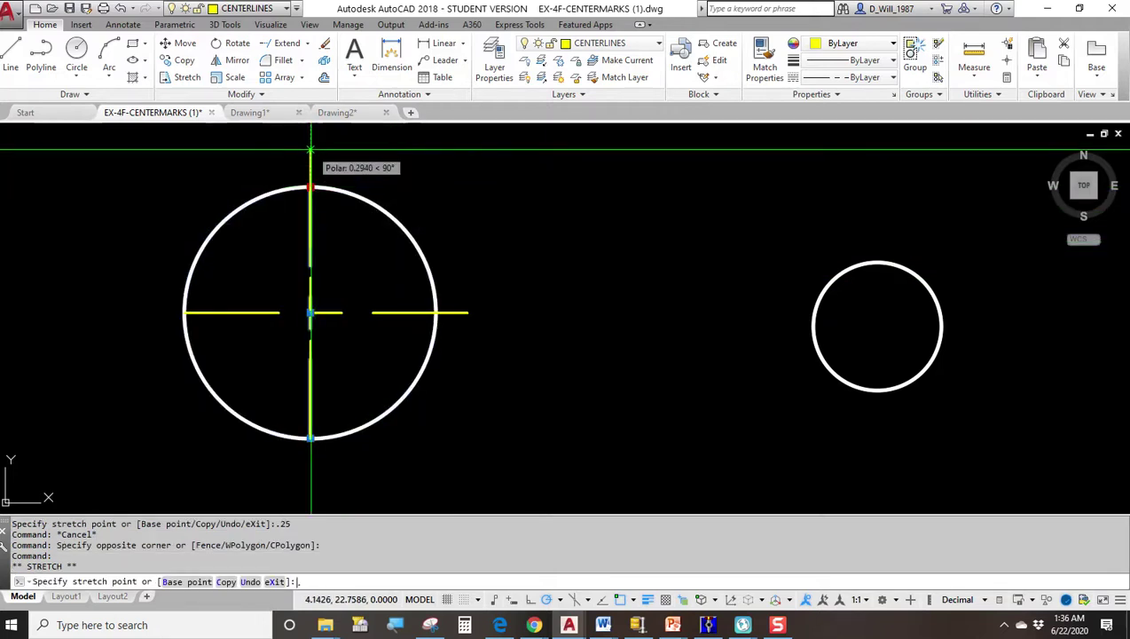
{"action": "key", "text": "Return"}
{"action": "key", "text": "Escape"}
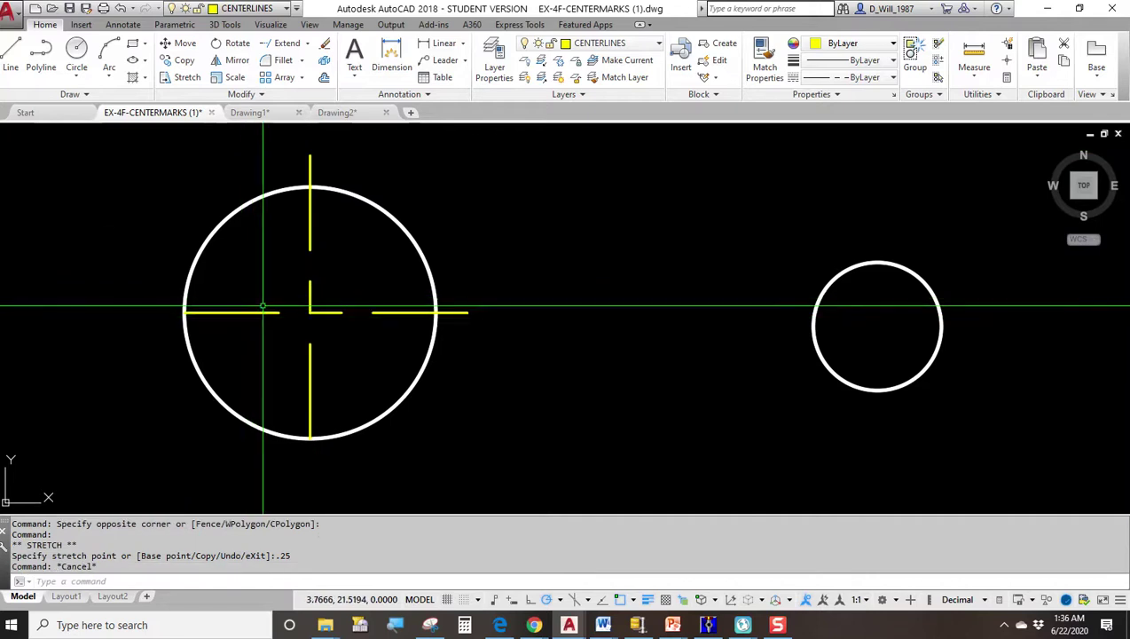
Step: Stretch the left end of the leftmost circle's horizontal centerline outward by 0.25
{"action": "left_click", "coordinate": [231, 312]}
{"action": "left_click", "coordinate": [185, 313]}
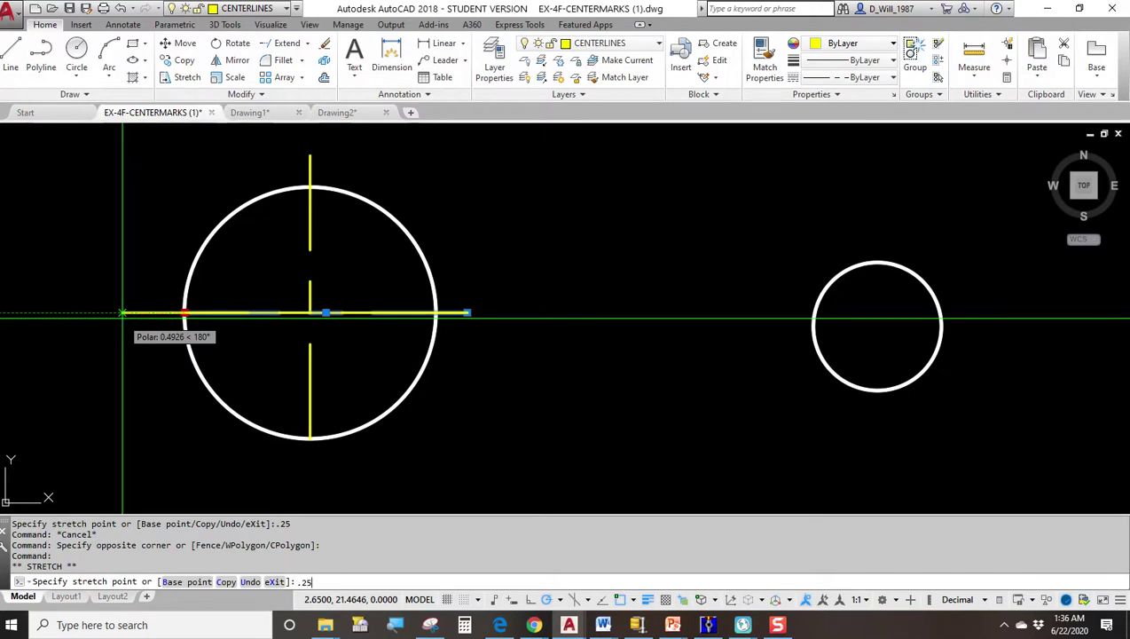
{"action": "key", "text": "Return"}
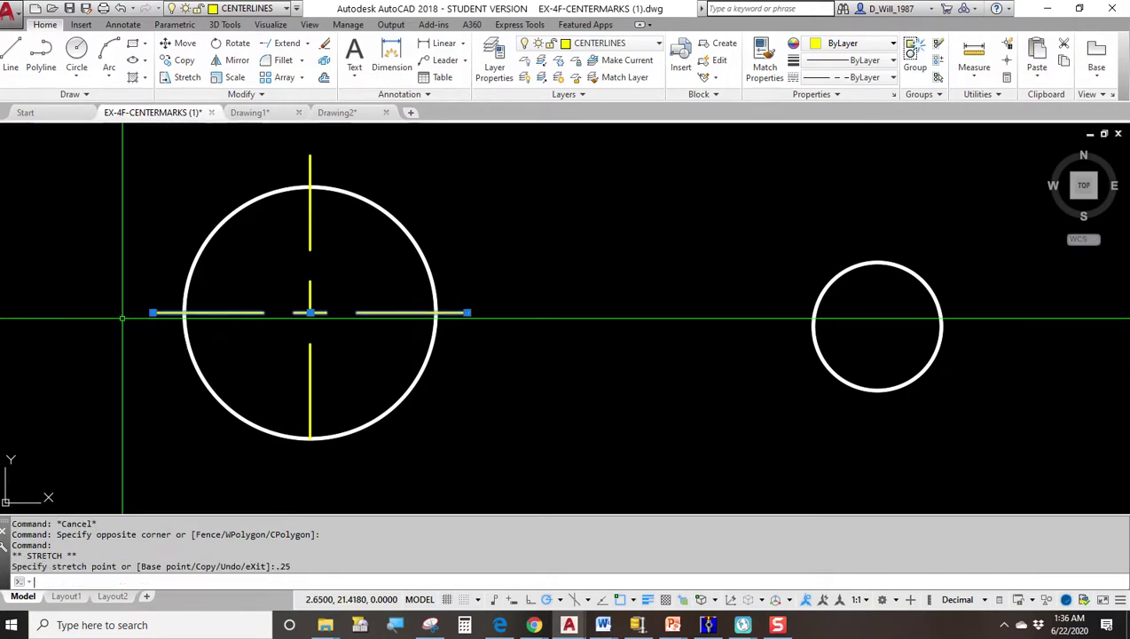
{"action": "key", "text": "Escape"}
Step: Stretch the bottom end of the leftmost circle's vertical centerline downward by 0.25
{"action": "left_click", "coordinate": [324, 359]}
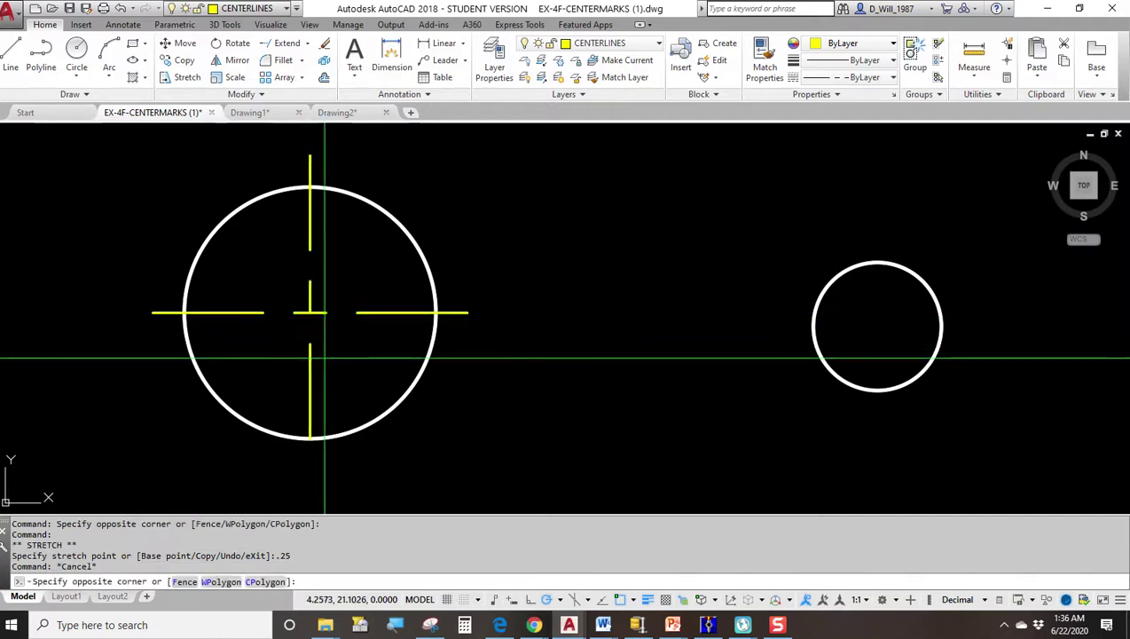
{"action": "left_click", "coordinate": [297, 372]}
{"action": "left_click", "coordinate": [309, 439]}
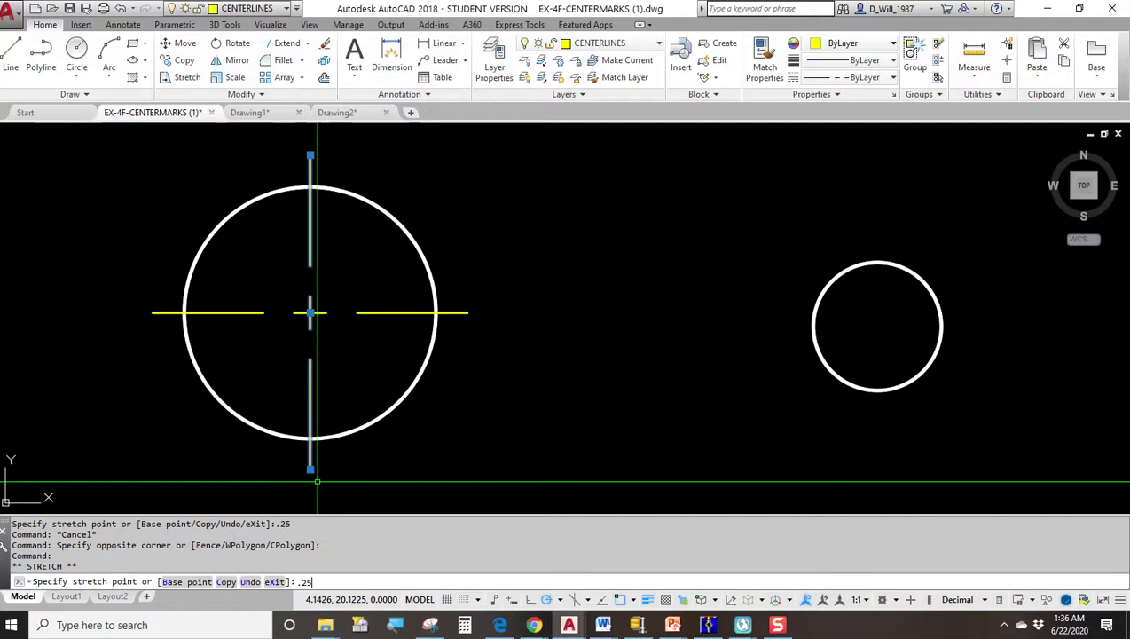
{"action": "key", "text": "Return"}
{"action": "key", "text": "Escape"}
{"action": "key", "text": "Escape"}
{"action": "scroll", "coordinate": [439, 341], "scroll_direction": "down", "scroll_amount": 2}
{"action": "mouse_move", "coordinate": [453, 365]}
{"action": "middle_mouse_down"}
{"action": "mouse_move", "coordinate": [416, 366]}
{"action": "mouse_move", "coordinate": [377, 343]}
{"action": "middle_mouse_up"}
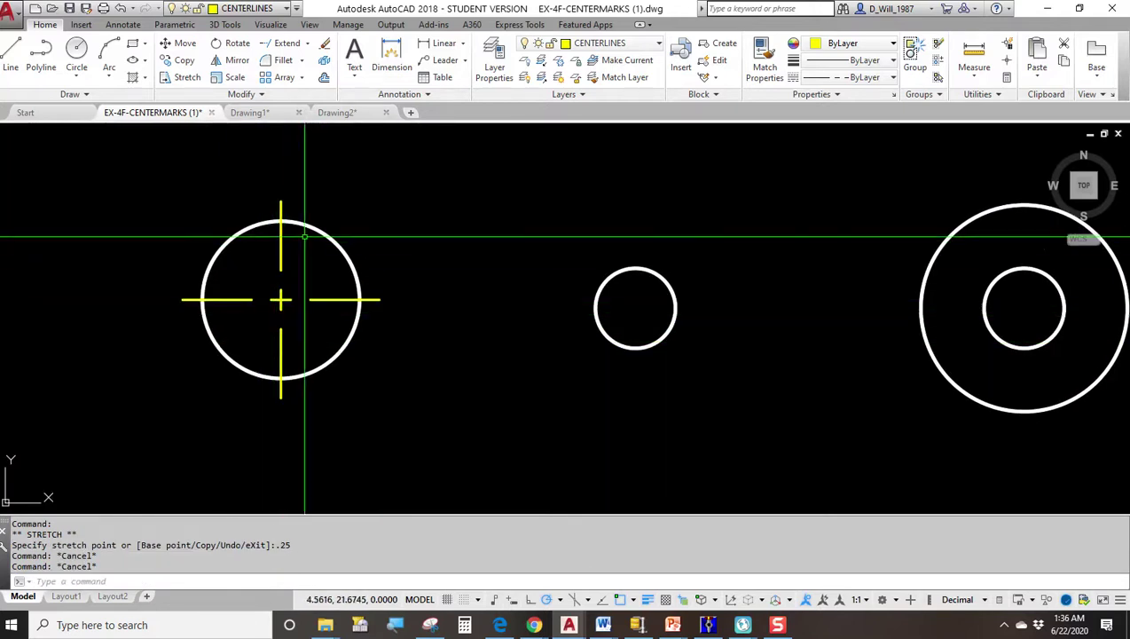
Step: Inspect the leftmost circle's two centerlines and the layer they are on
{"action": "scroll", "coordinate": [351, 302], "scroll_direction": "up", "scroll_amount": 2}
{"action": "middle_click_drag", "start_coordinate": [313, 312], "coordinate": [320, 284]}
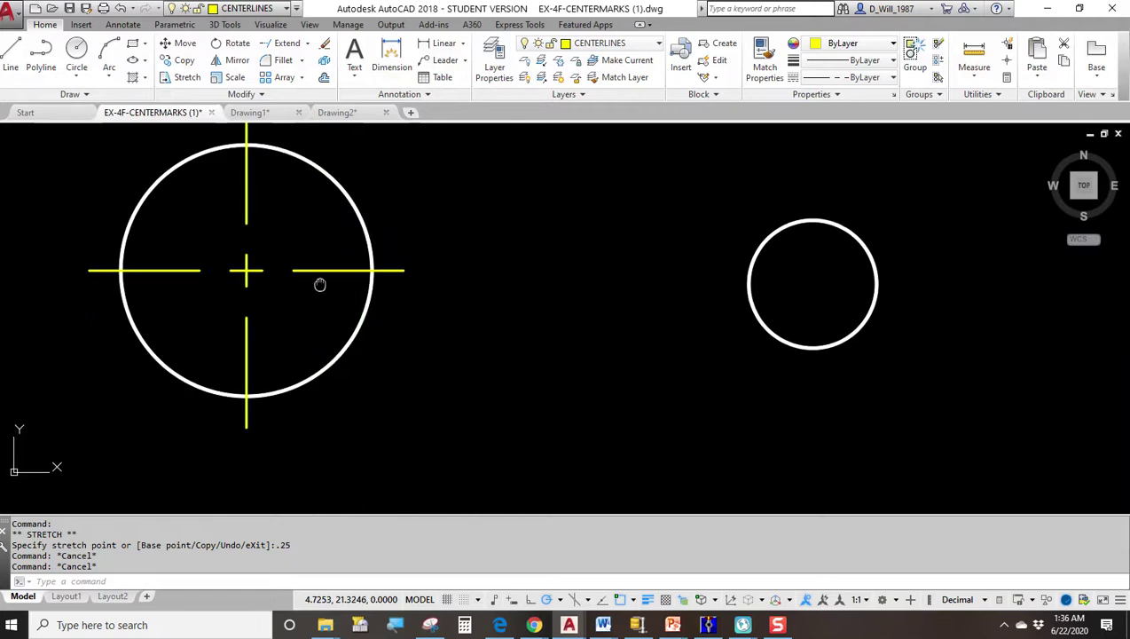
{"action": "left_click", "coordinate": [311, 316]}
{"action": "left_click", "coordinate": [220, 249]}
{"action": "scroll", "coordinate": [254, 300], "scroll_direction": "down", "scroll_amount": 2}
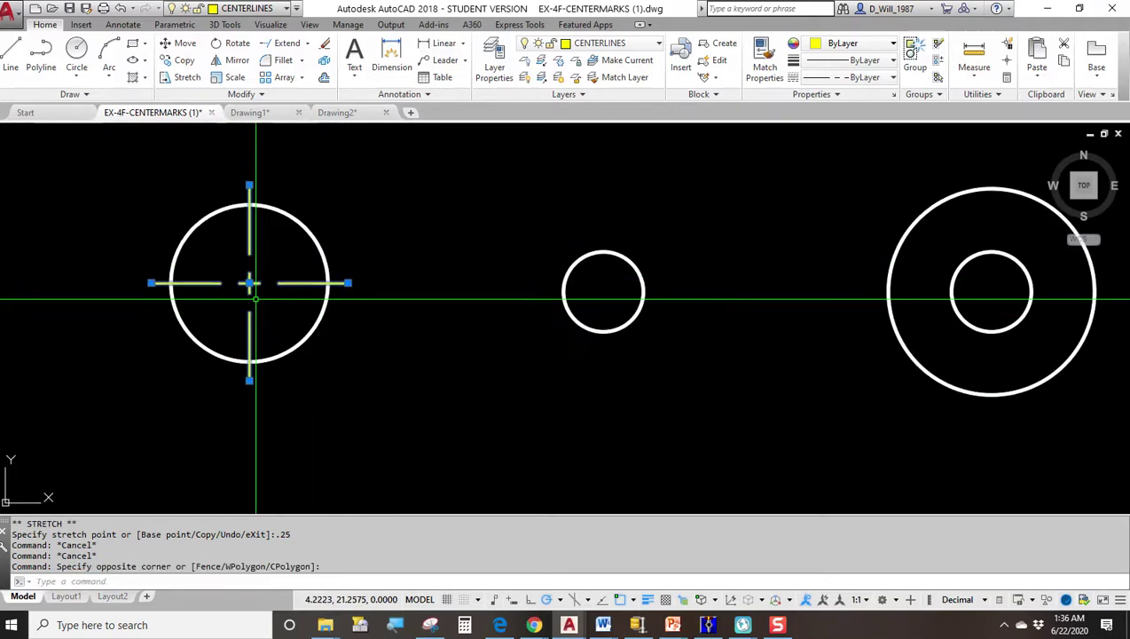
{"action": "key", "text": "Escape"}
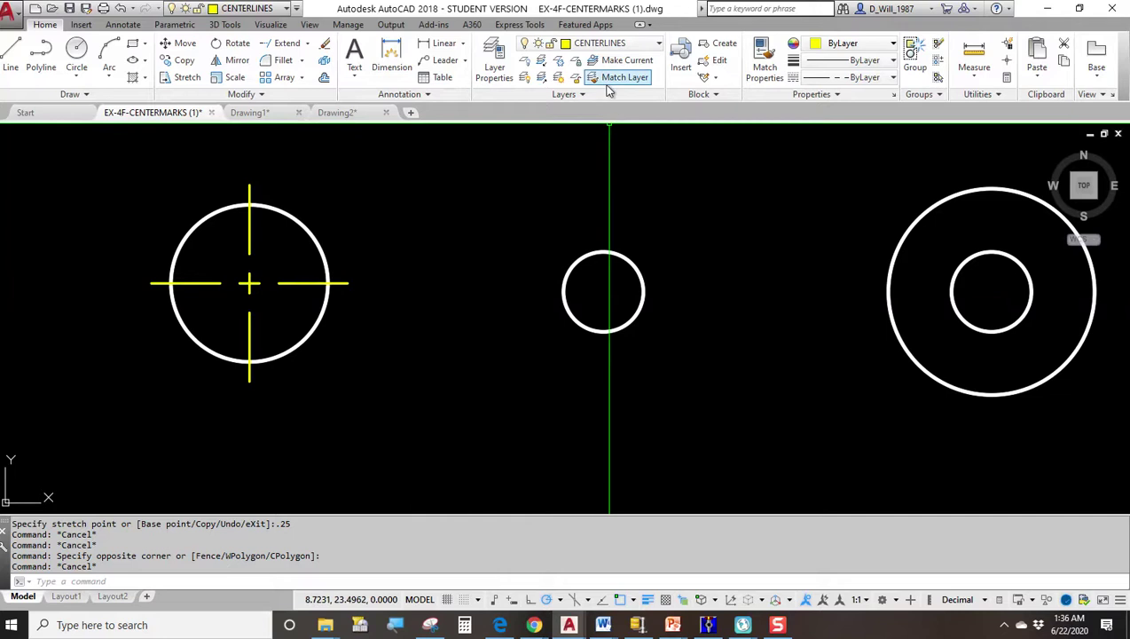
{"action": "left_click", "coordinate": [252, 239]}
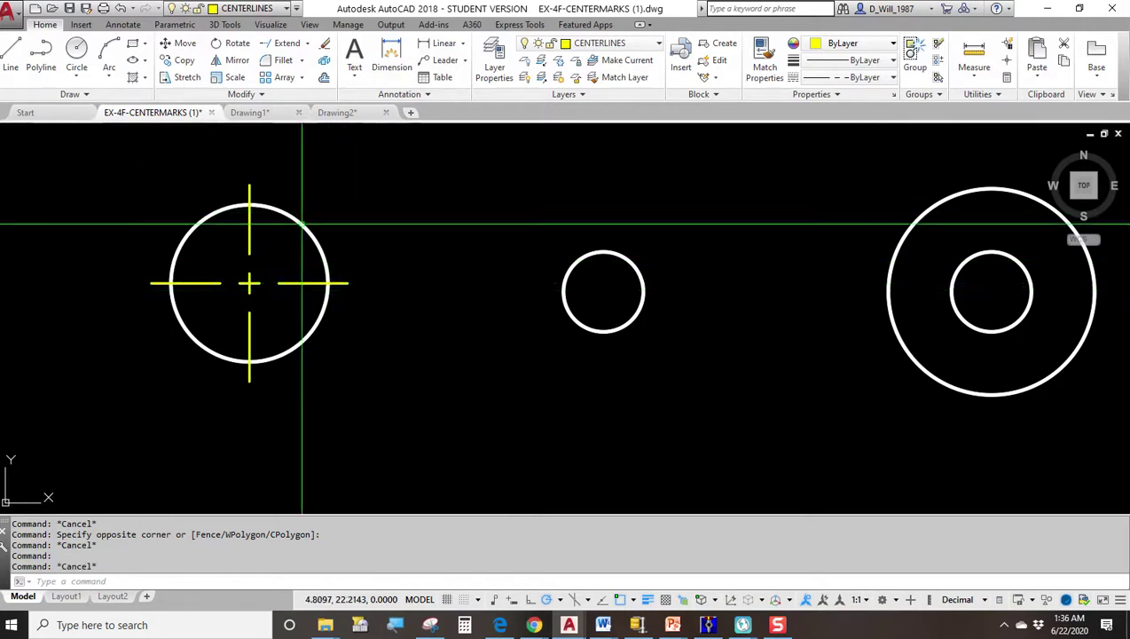
Step: Draw a vertical line across the small middle circle from its top quadrant to its bottom quadrant
{"action": "middle_click_drag", "start_coordinate": [666, 299], "coordinate": [487, 278]}
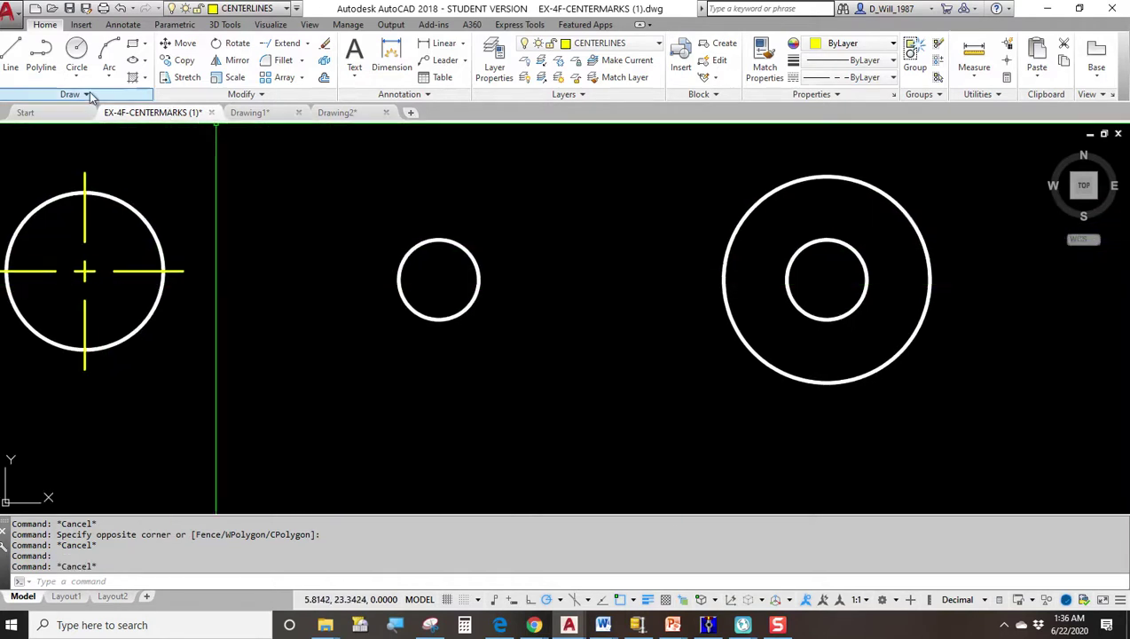
{"action": "left_click", "coordinate": [12, 55]}
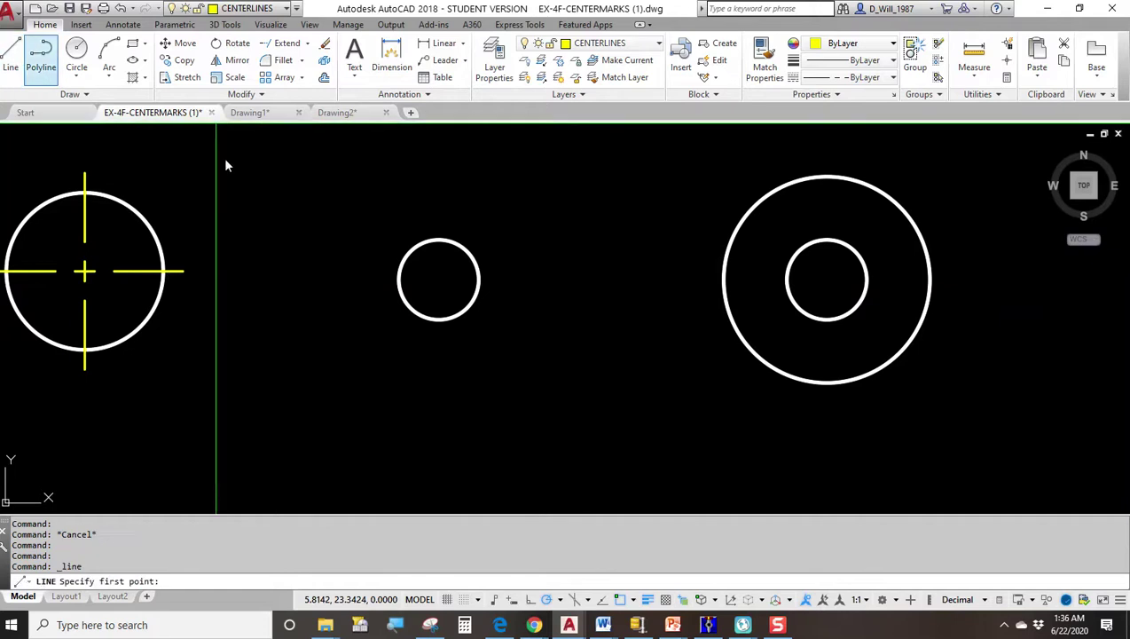
{"action": "left_click", "coordinate": [439, 239]}
{"action": "left_click", "coordinate": [439, 319]}
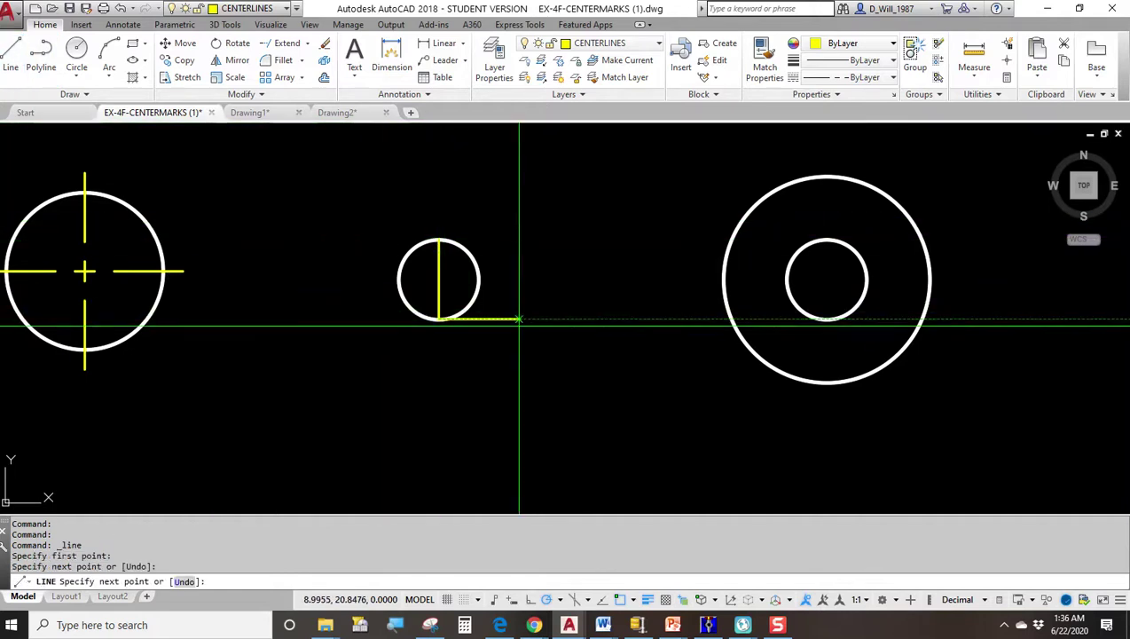
{"action": "key", "text": "Return"}
{"action": "key", "text": "Return"}
{"action": "scroll", "coordinate": [448, 276], "scroll_direction": "up", "scroll_amount": 2}
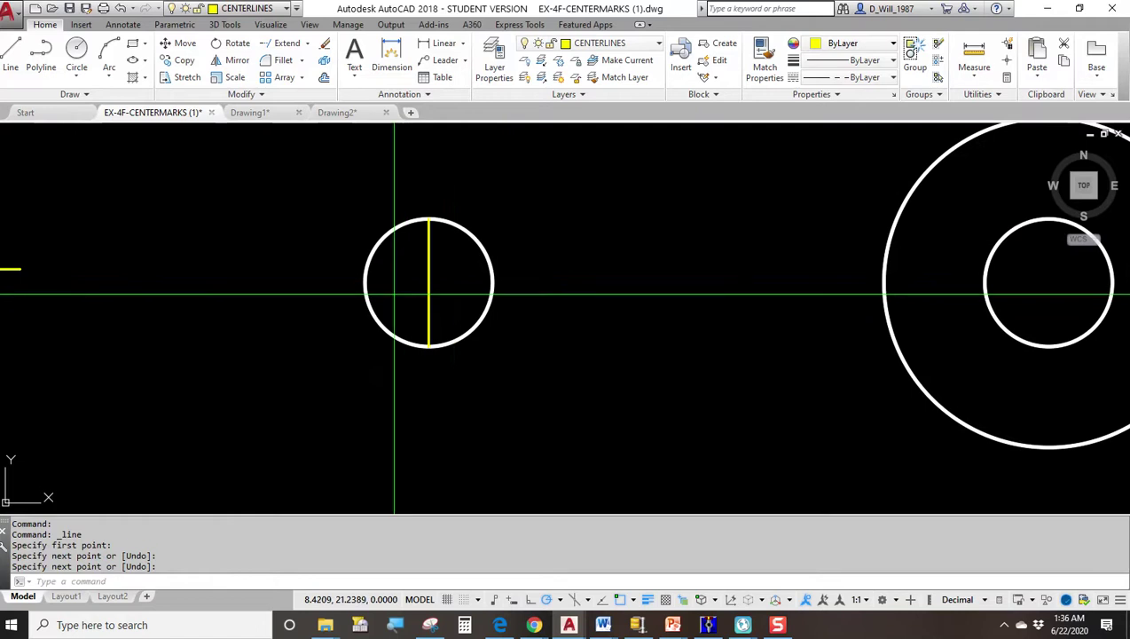
Step: Draw a horizontal line across the small middle circle from its left quadrant to its right quadrant
{"action": "left_click", "coordinate": [365, 282]}
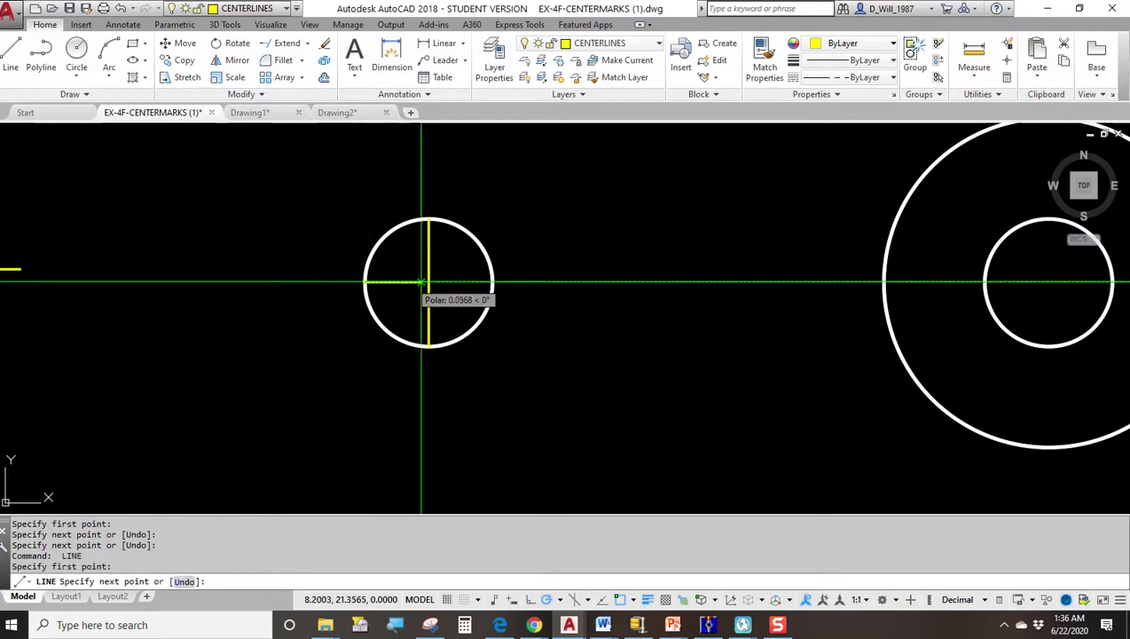
{"action": "left_click", "coordinate": [492, 282]}
{"action": "key", "text": "Escape"}
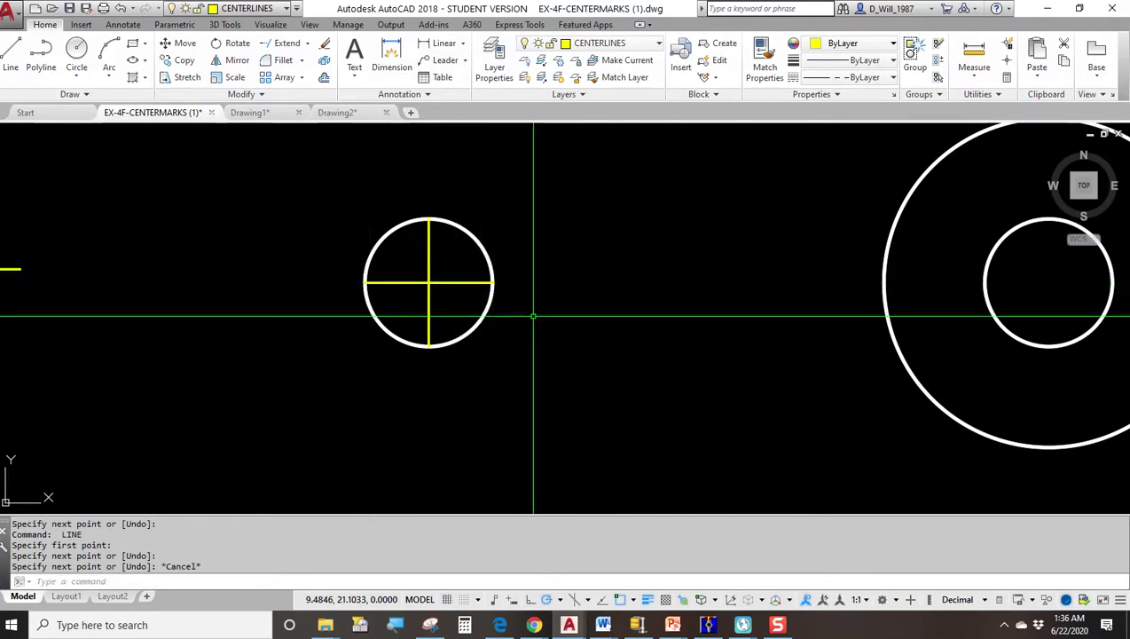
{"action": "left_click", "coordinate": [444, 284]}
{"action": "left_click", "coordinate": [424, 300]}
{"action": "left_click", "coordinate": [417, 281]}
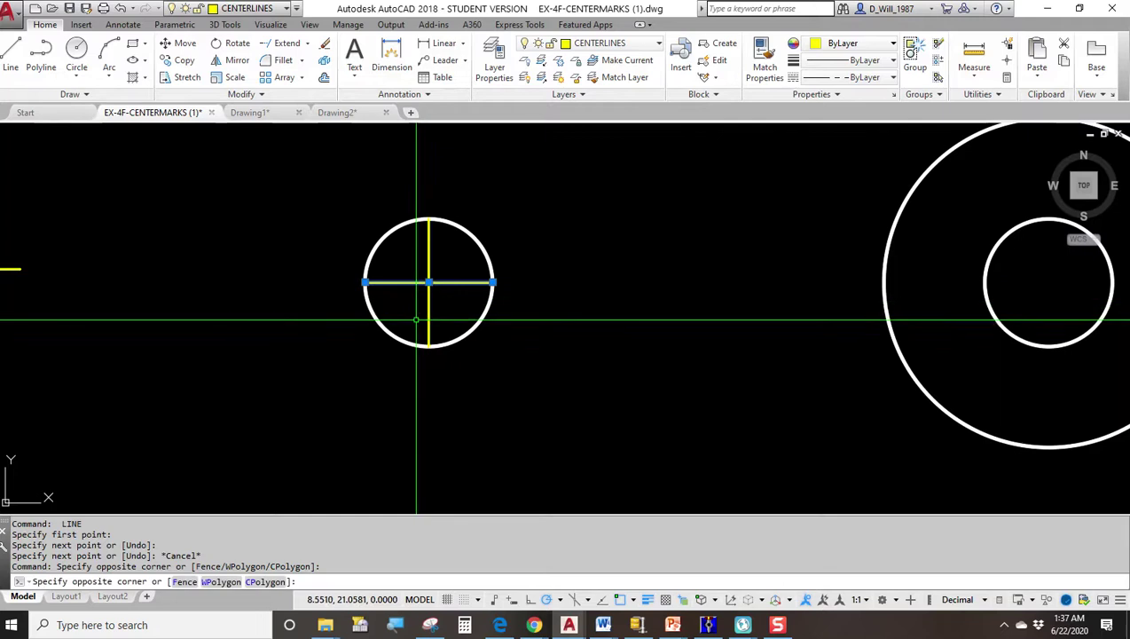
{"action": "left_click", "coordinate": [429, 309]}
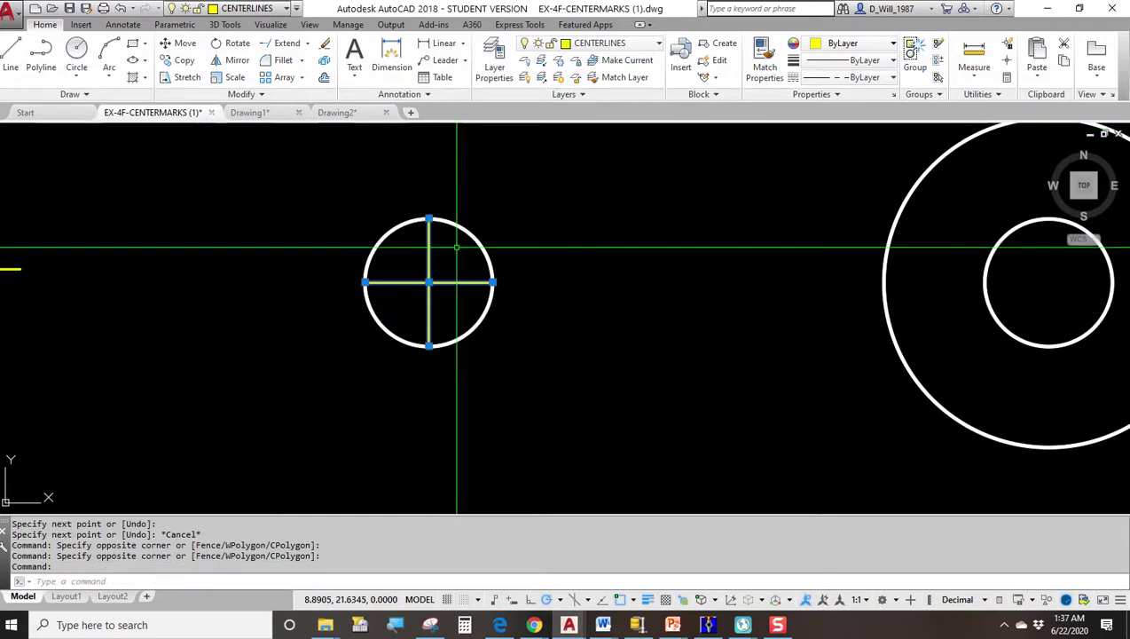
{"action": "key", "text": "Escape"}
Step: Stretch the top end of the small middle circle's vertical line upward by 0.25
{"action": "left_click", "coordinate": [430, 218]}
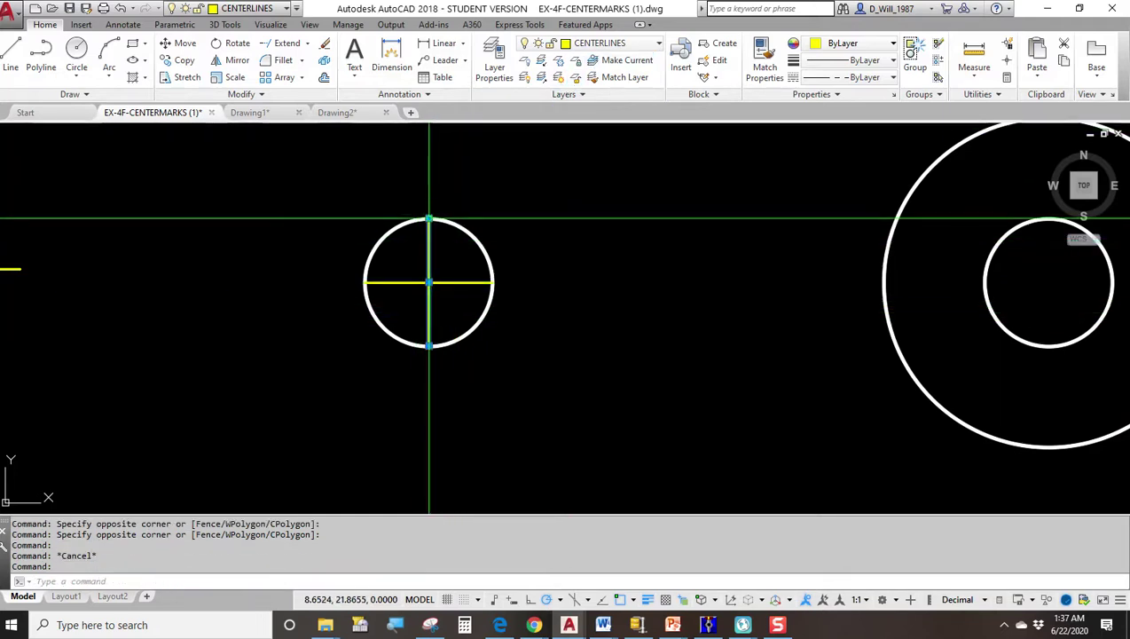
{"action": "left_click", "coordinate": [430, 219]}
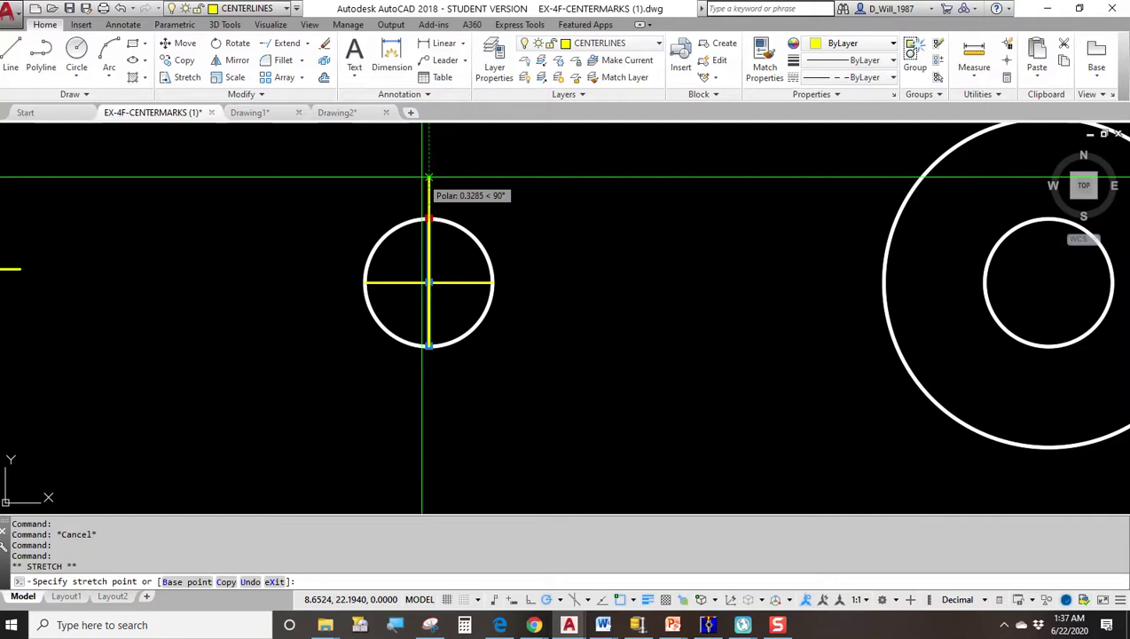
{"action": "type", "text": ".25"}
{"action": "key", "text": "Return"}
{"action": "key", "text": "Escape"}
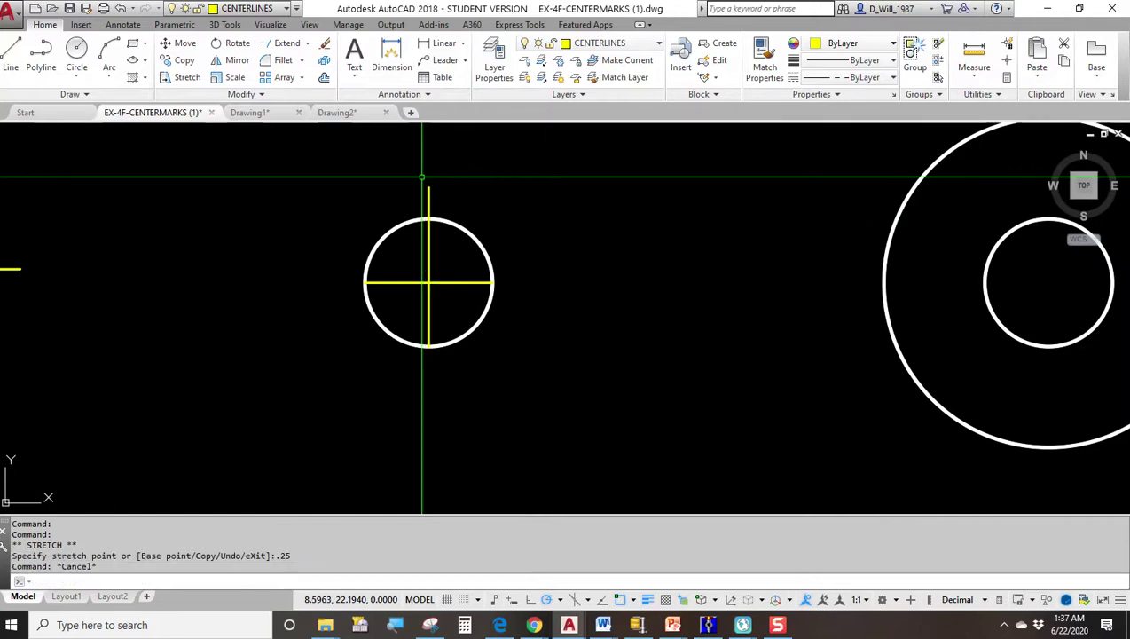
Step: Stretch the bottom end of the small middle circle's vertical line downward by 0.25
{"action": "left_click", "coordinate": [428, 255]}
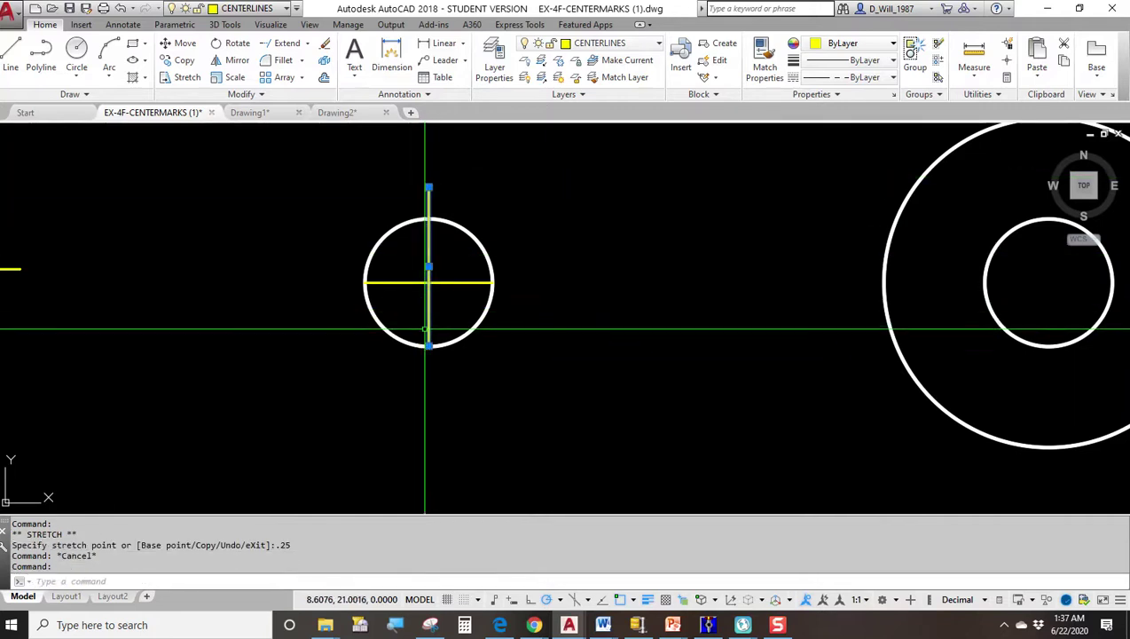
{"action": "left_click", "coordinate": [429, 346]}
{"action": "type", "text": ".25"}
{"action": "key", "text": "Return"}
{"action": "key", "text": "Escape"}
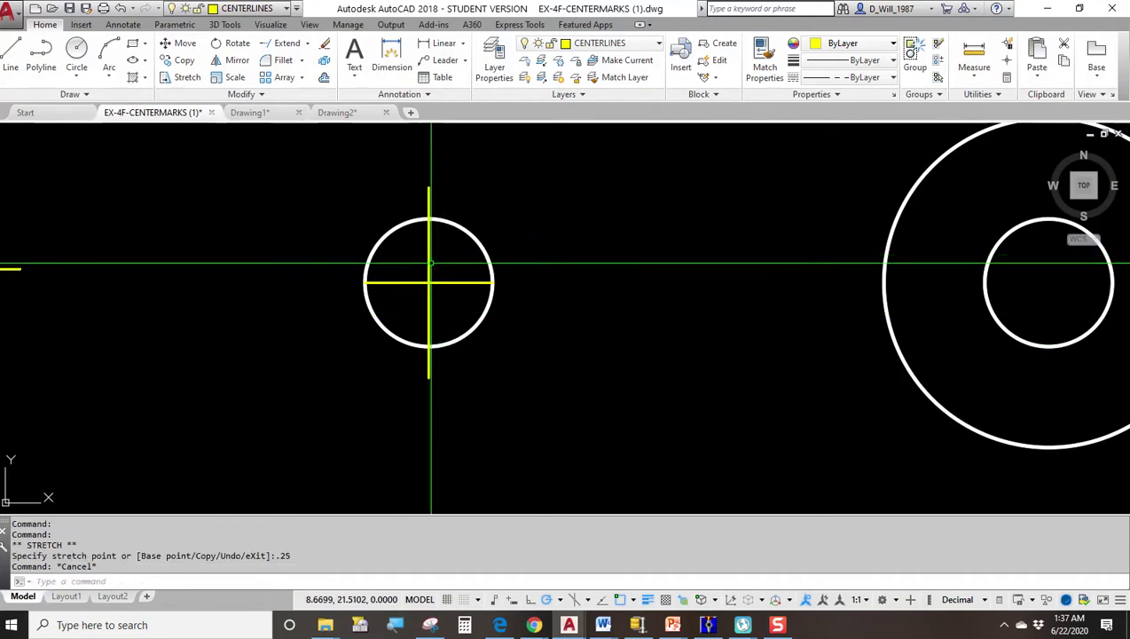
{"action": "key", "text": "Escape"}
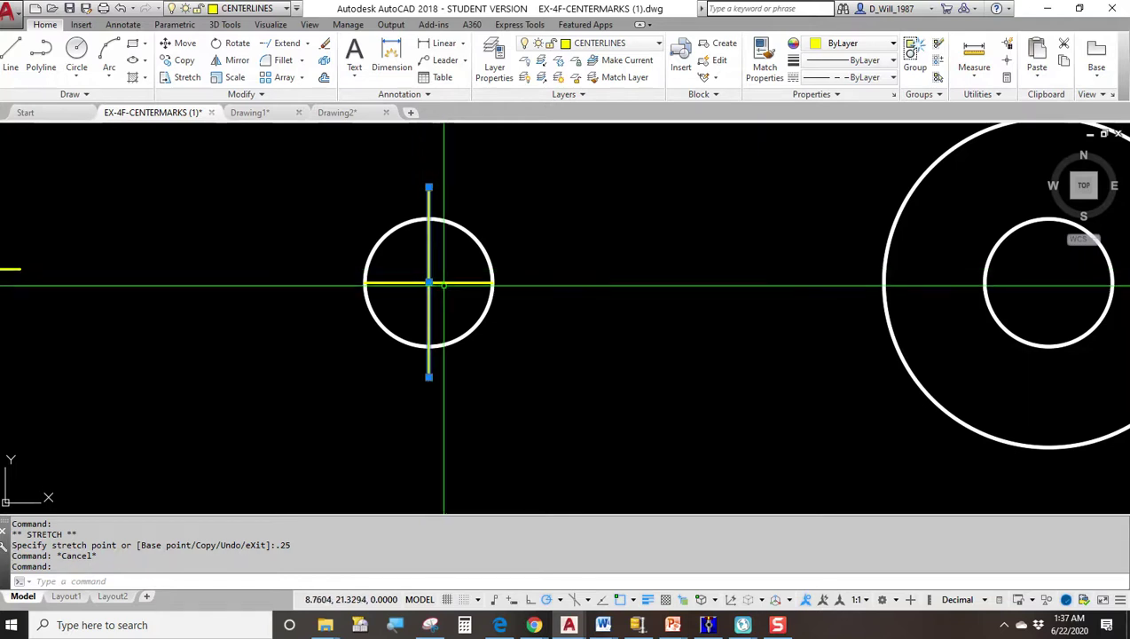
Step: Stretch the right end of the small middle circle's horizontal line outward by 0.25
{"action": "left_click", "coordinate": [455, 283]}
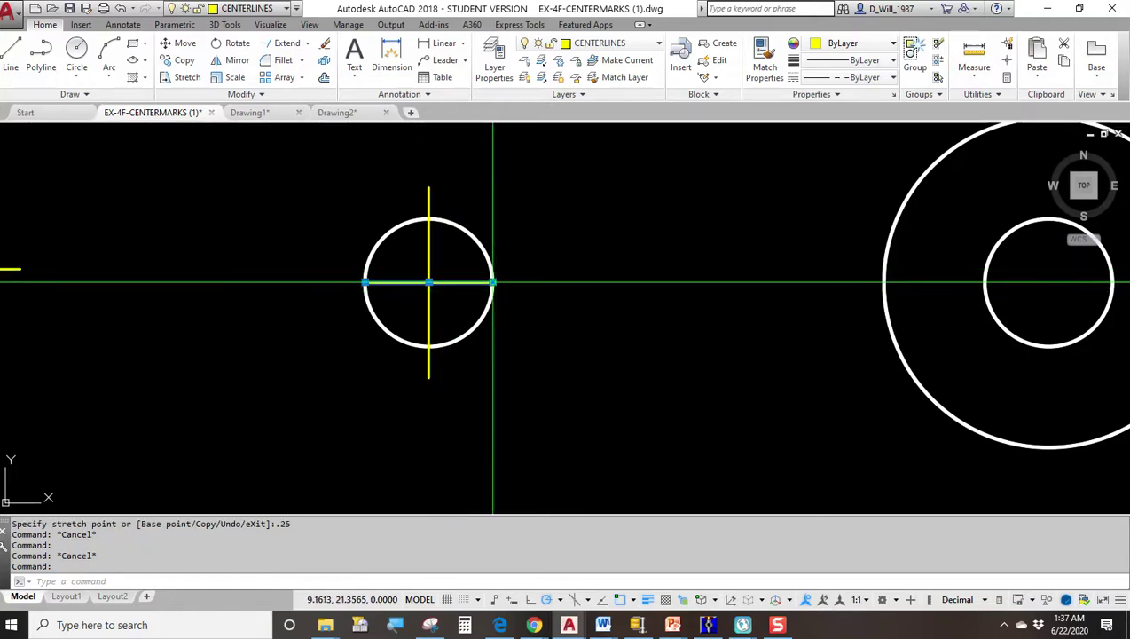
{"action": "left_click", "coordinate": [493, 282]}
{"action": "type", "text": ".25"}
{"action": "key", "text": "Return"}
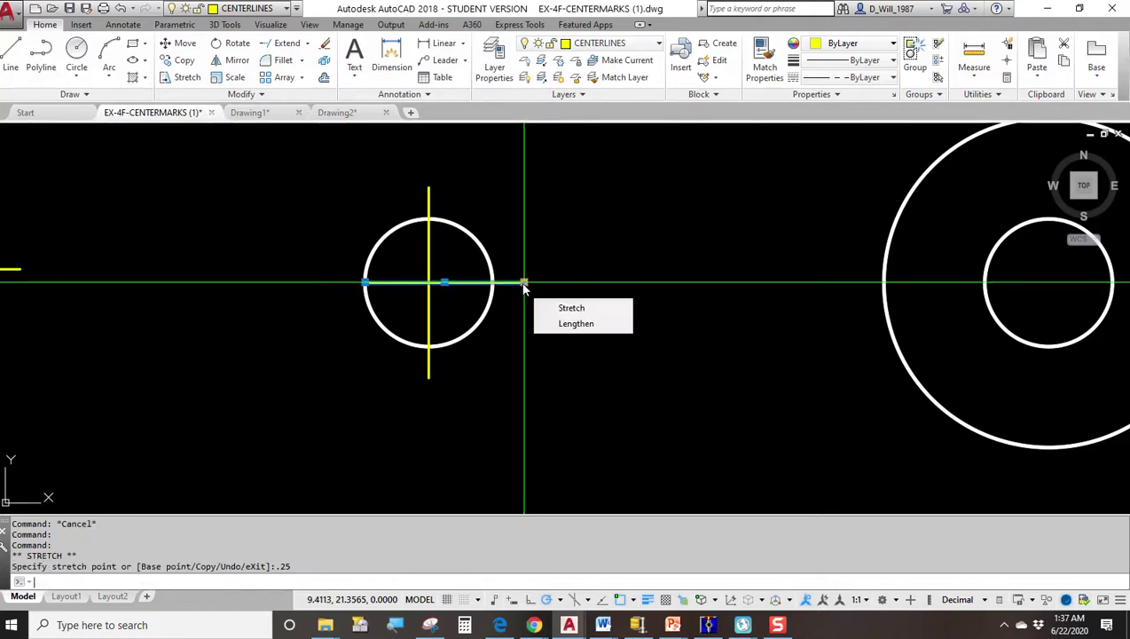
{"action": "key", "text": "Escape"}
Step: Stretch the left end of the small middle circle's horizontal line outward by 0.25
{"action": "left_click", "coordinate": [458, 282]}
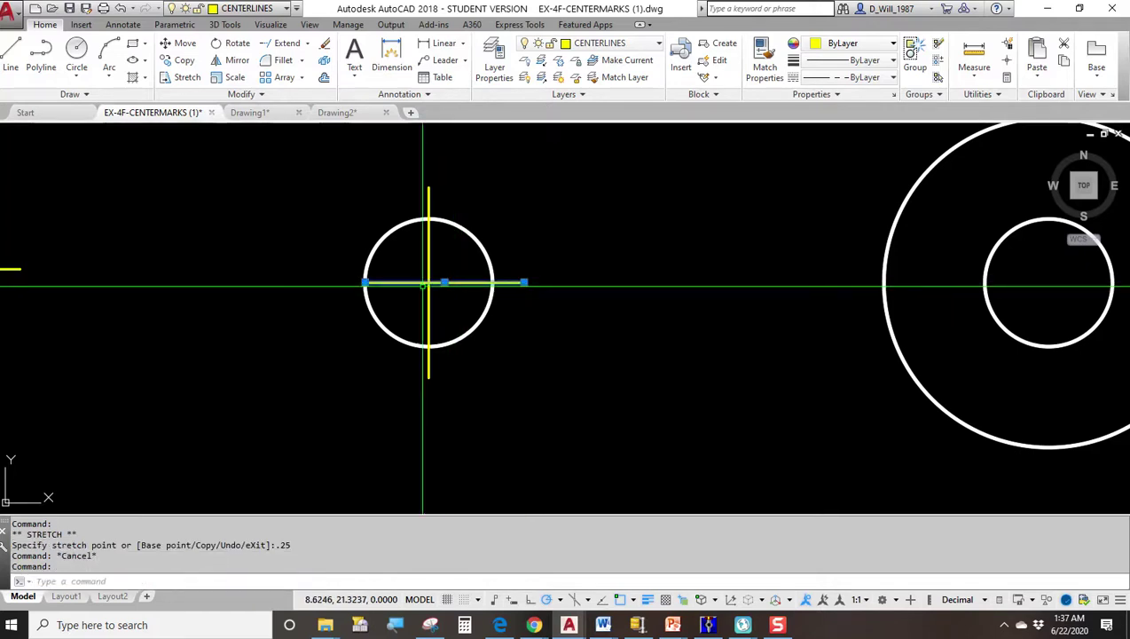
{"action": "left_click", "coordinate": [365, 282]}
{"action": "type", "text": ".2"}
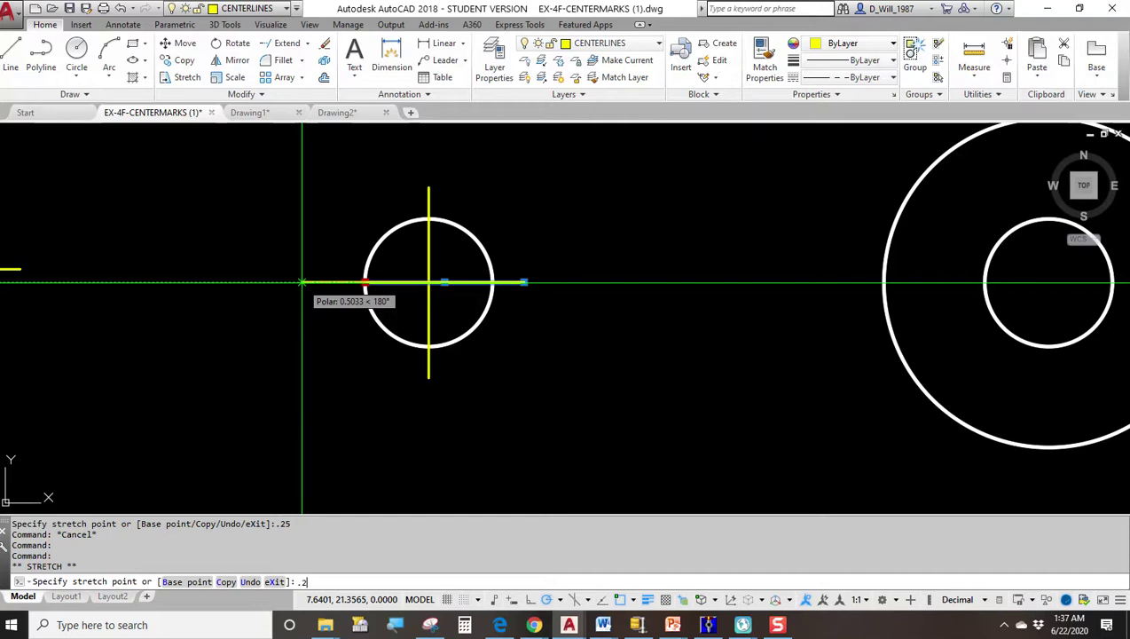
{"action": "type", "text": "5"}
{"action": "key", "text": "Return"}
{"action": "key", "text": "Escape"}
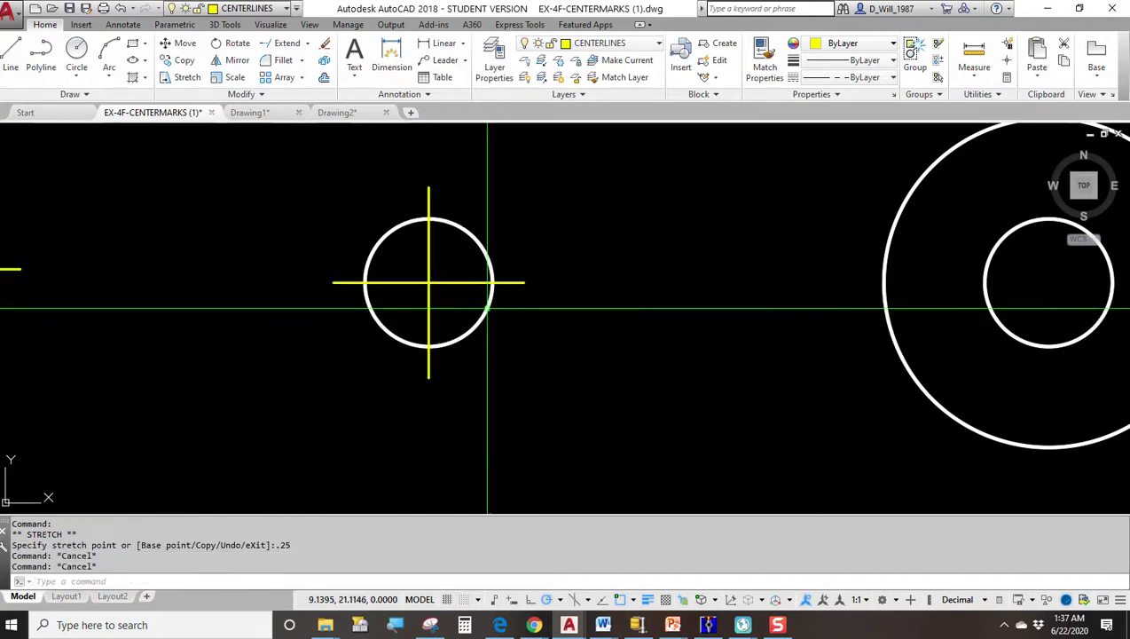
Step: Erase both crossing lines from the small middle circle
{"action": "left_click", "coordinate": [450, 288]}
{"action": "left_click", "coordinate": [417, 266]}
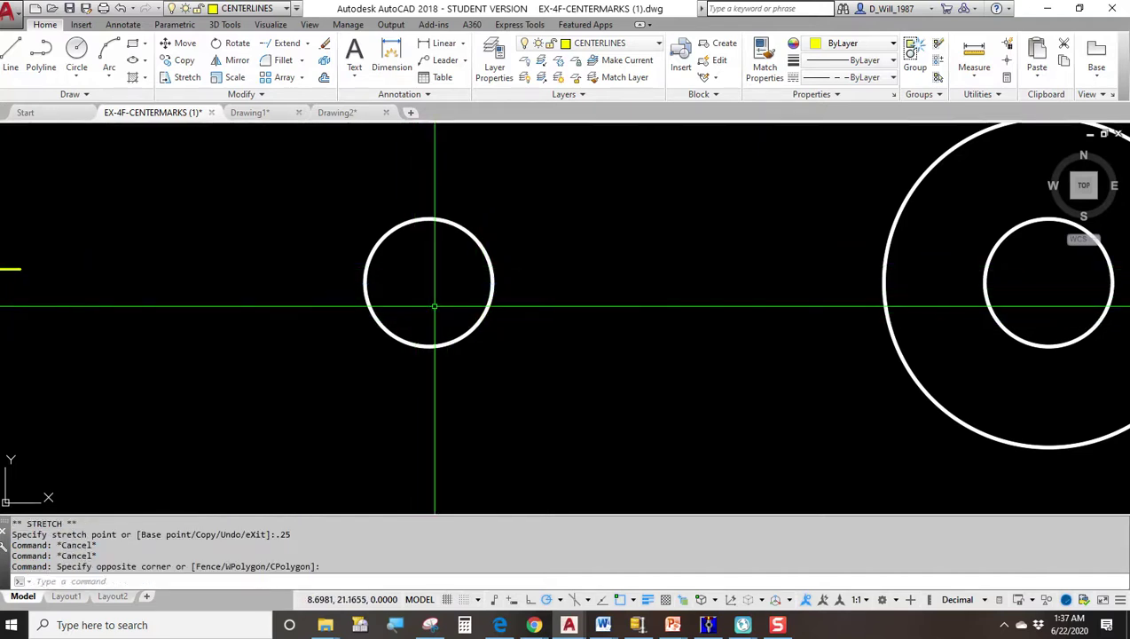
{"action": "key", "text": "Delete"}
Step: Check which layer the leftmost circle's vertical and horizontal centerlines are on
{"action": "scroll", "coordinate": [497, 302], "scroll_direction": "down", "scroll_amount": 2}
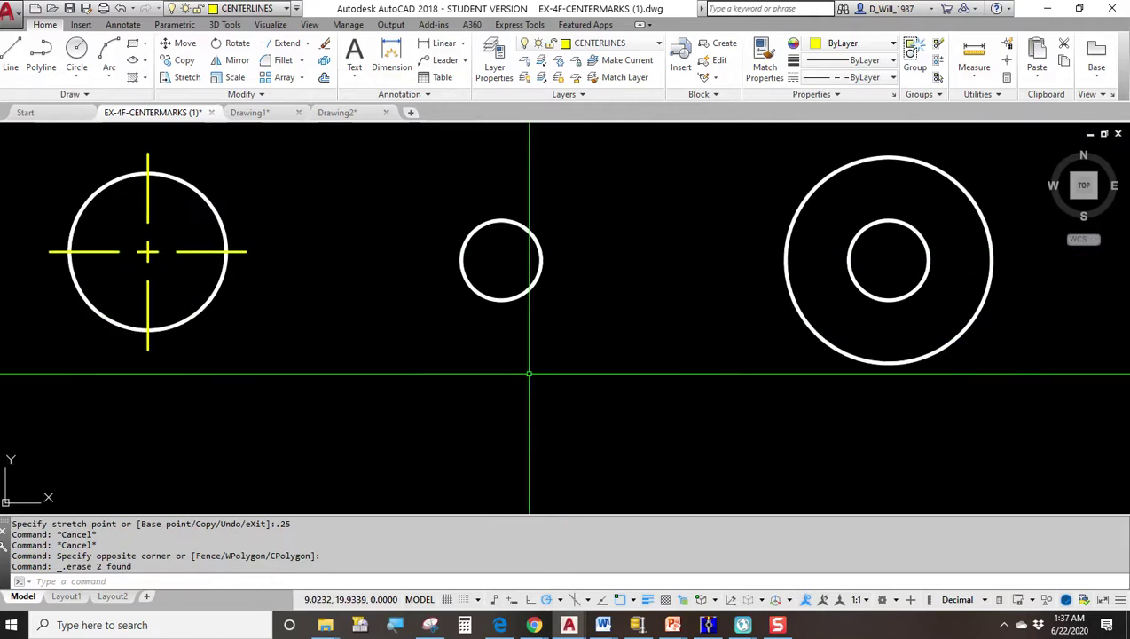
{"action": "scroll", "coordinate": [529, 373], "scroll_direction": "down", "scroll_amount": 3}
{"action": "middle_click_drag", "start_coordinate": [584, 378], "coordinate": [625, 361]}
{"action": "scroll", "coordinate": [481, 360], "scroll_direction": "up", "scroll_amount": 2}
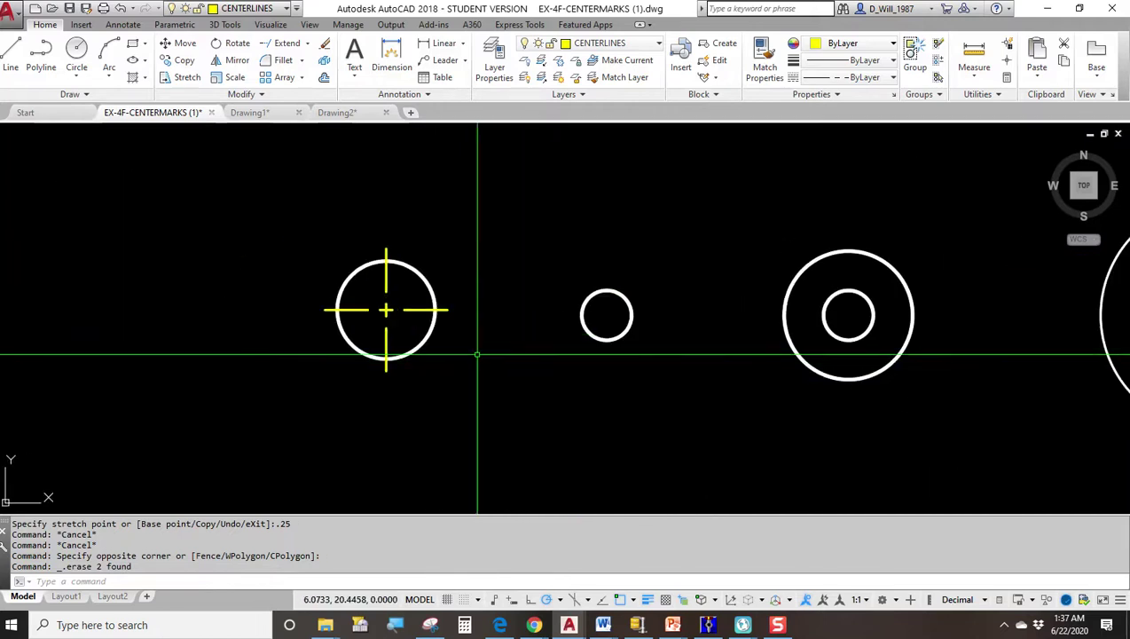
{"action": "scroll", "coordinate": [424, 330], "scroll_direction": "up", "scroll_amount": 2}
{"action": "left_click", "coordinate": [362, 230]}
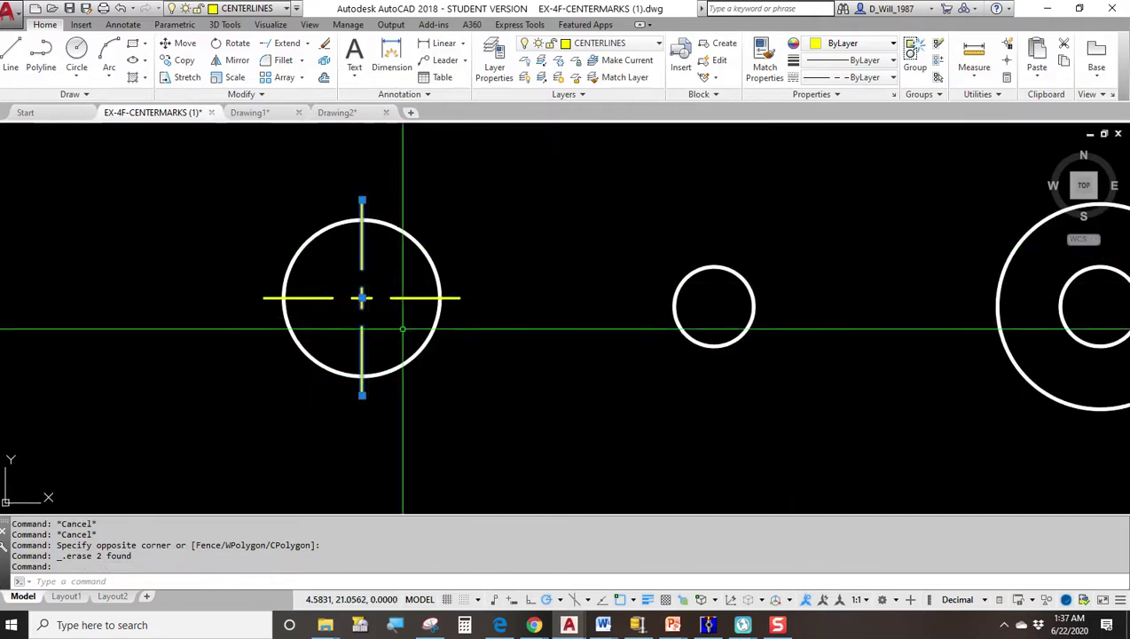
{"action": "left_click", "coordinate": [417, 297]}
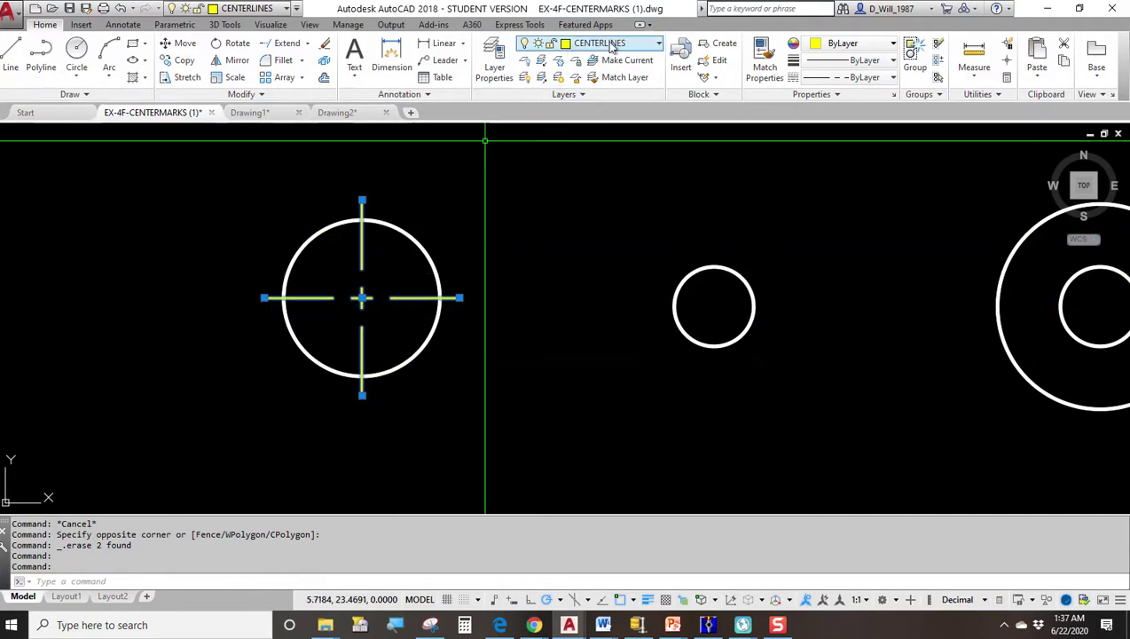
{"action": "key", "text": "Escape"}
{"action": "key", "text": "Escape"}
Step: Copy the leftmost circle without its centerlines to the empty area above the small middle circle
{"action": "middle_click_drag", "start_coordinate": [633, 268], "coordinate": [503, 272]}
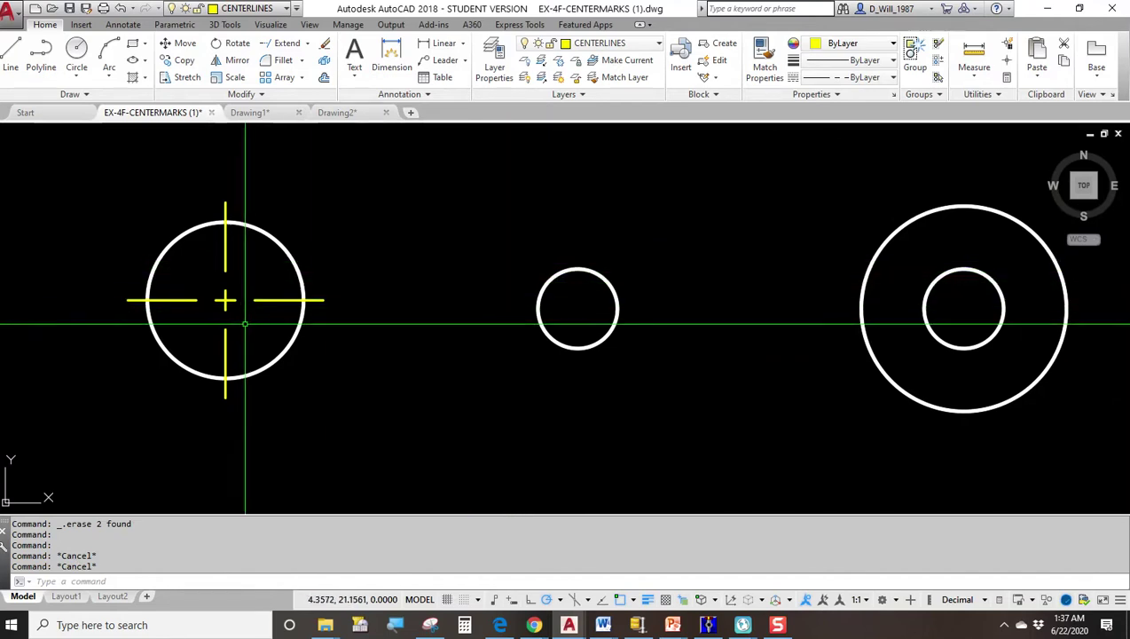
{"action": "left_click", "coordinate": [297, 335]}
{"action": "left_click", "coordinate": [184, 60]}
{"action": "left_click", "coordinate": [273, 342]}
{"action": "middle_click_drag", "start_coordinate": [512, 248], "coordinate": [411, 366]}
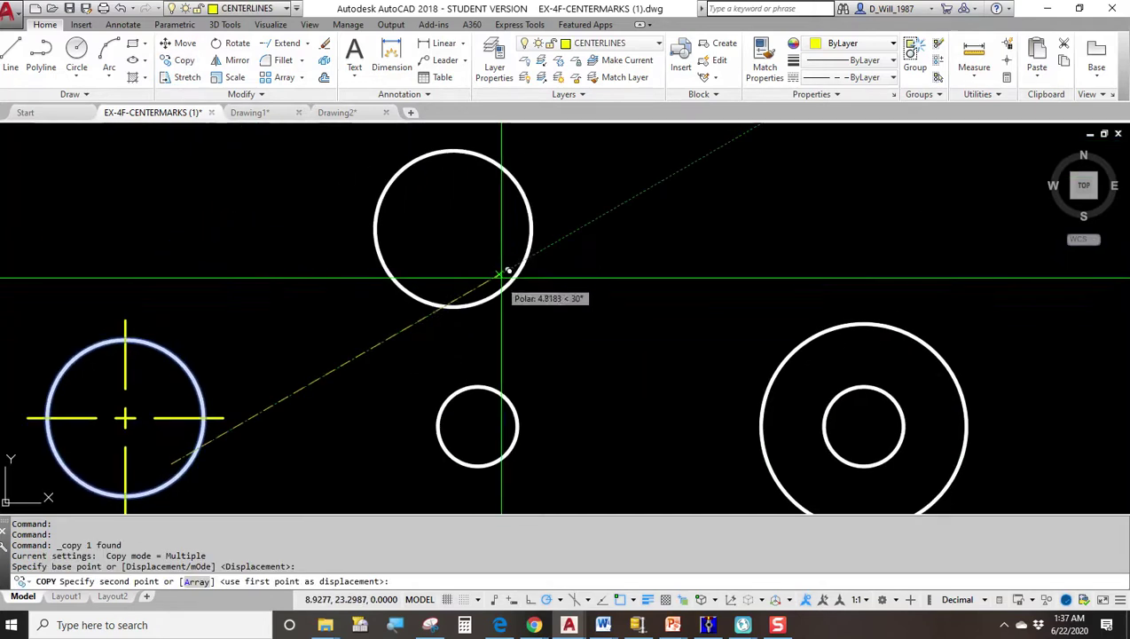
{"action": "left_click", "coordinate": [535, 267]}
{"action": "key", "text": "Escape"}
{"action": "middle_click_drag", "start_coordinate": [391, 267], "coordinate": [425, 278]}
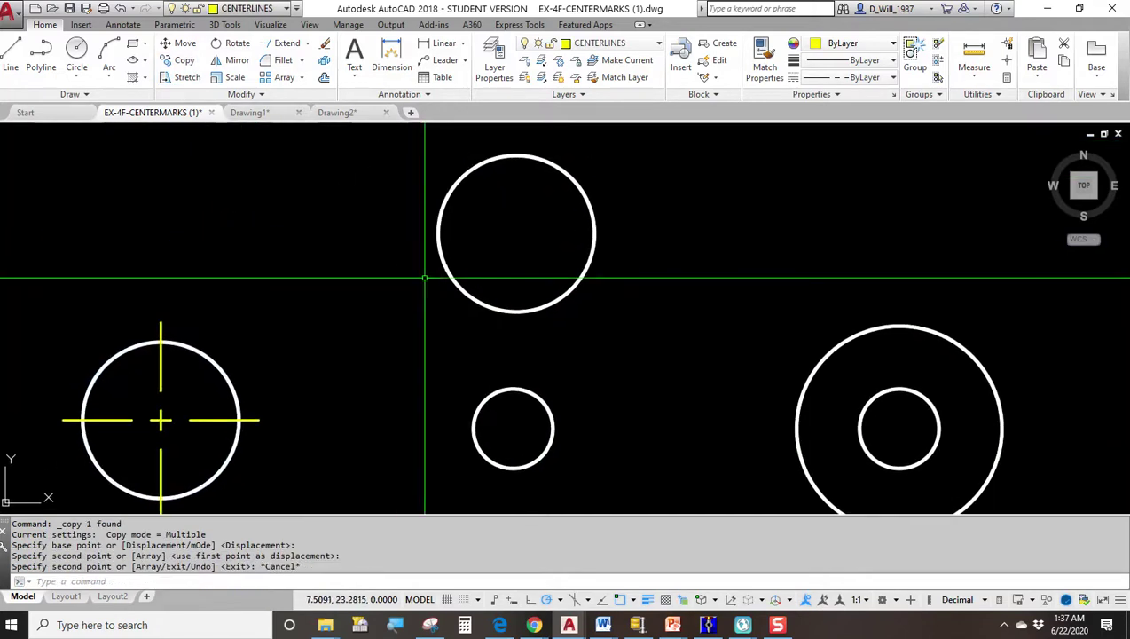
{"action": "left_click", "coordinate": [438, 234]}
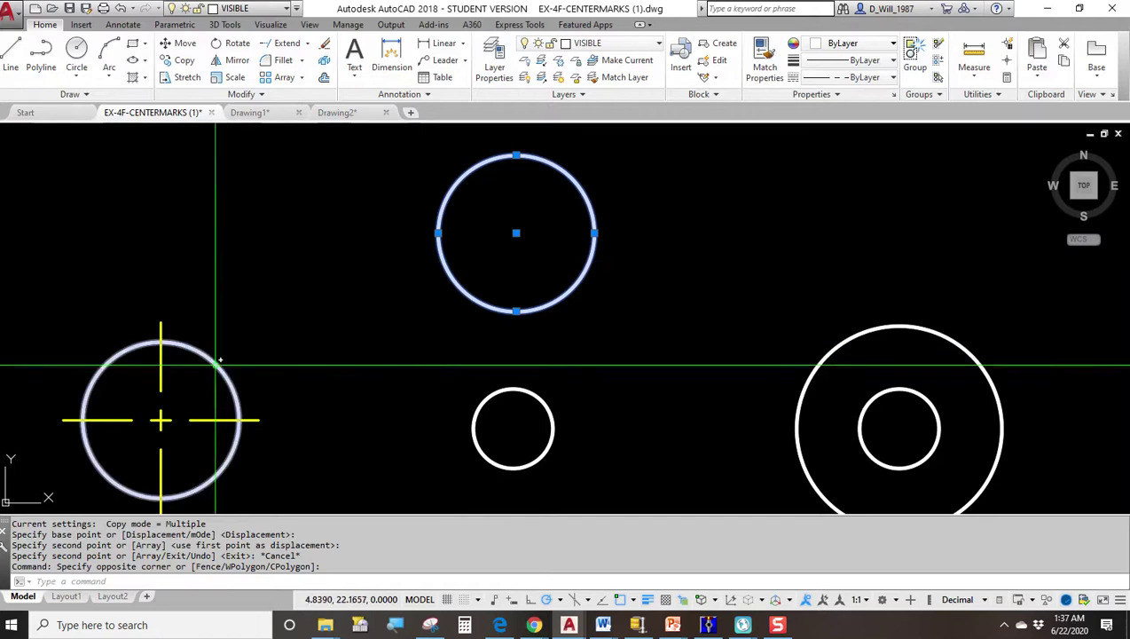
{"action": "key", "text": "Escape"}
{"action": "key", "text": "Escape"}
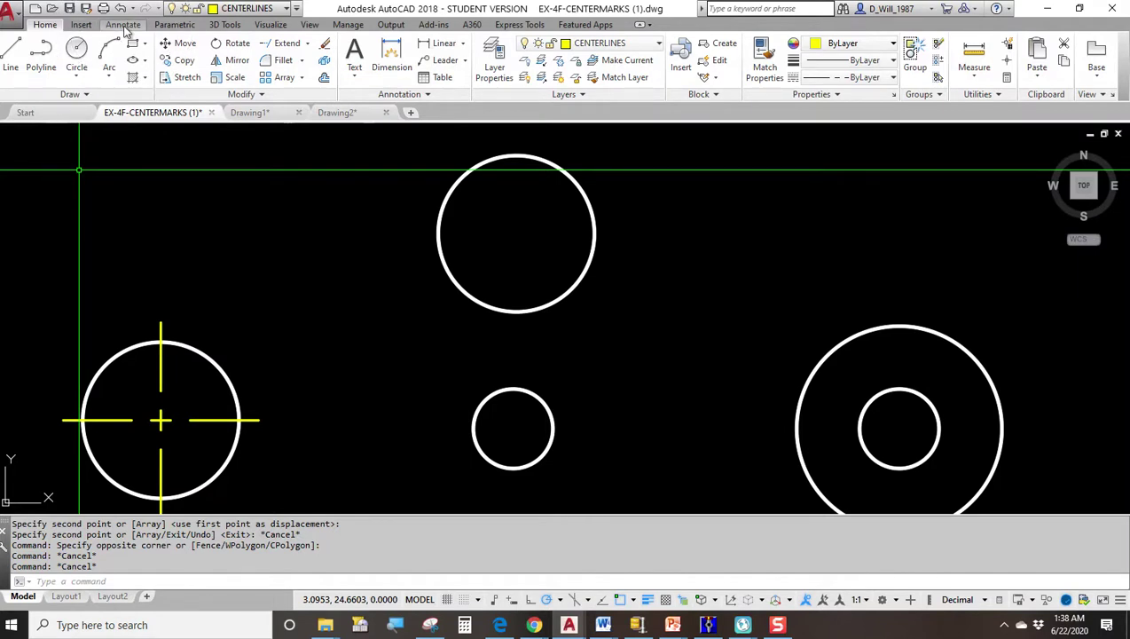
Step: Add a center mark to the copied circle above the small middle circle with the Center Mark tool
{"action": "left_click", "coordinate": [125, 25]}
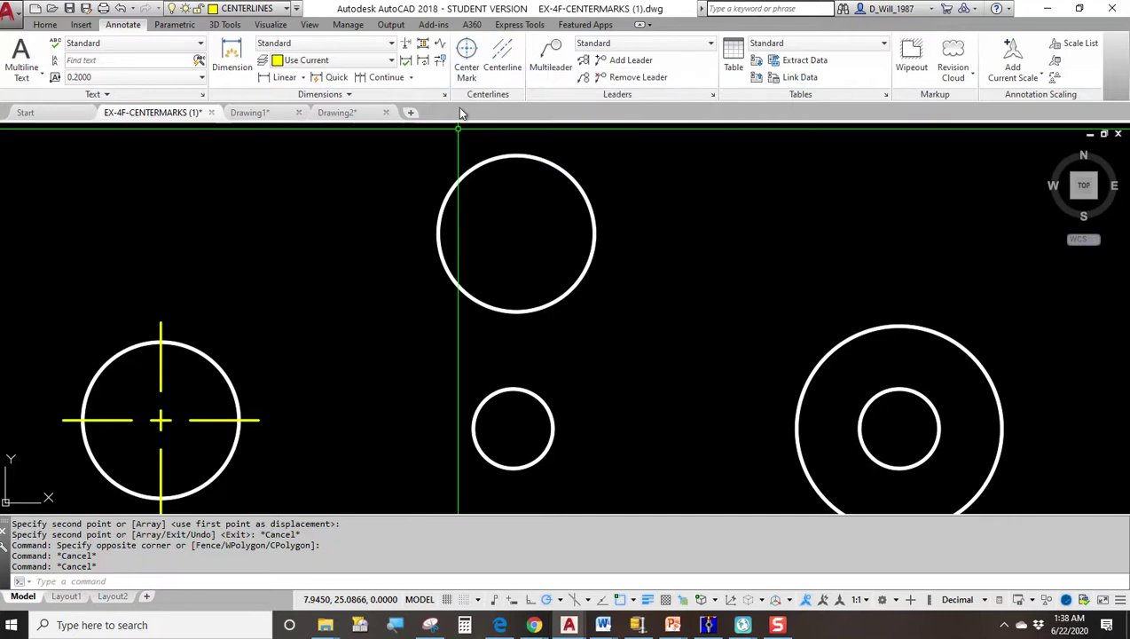
{"action": "left_click", "coordinate": [467, 62]}
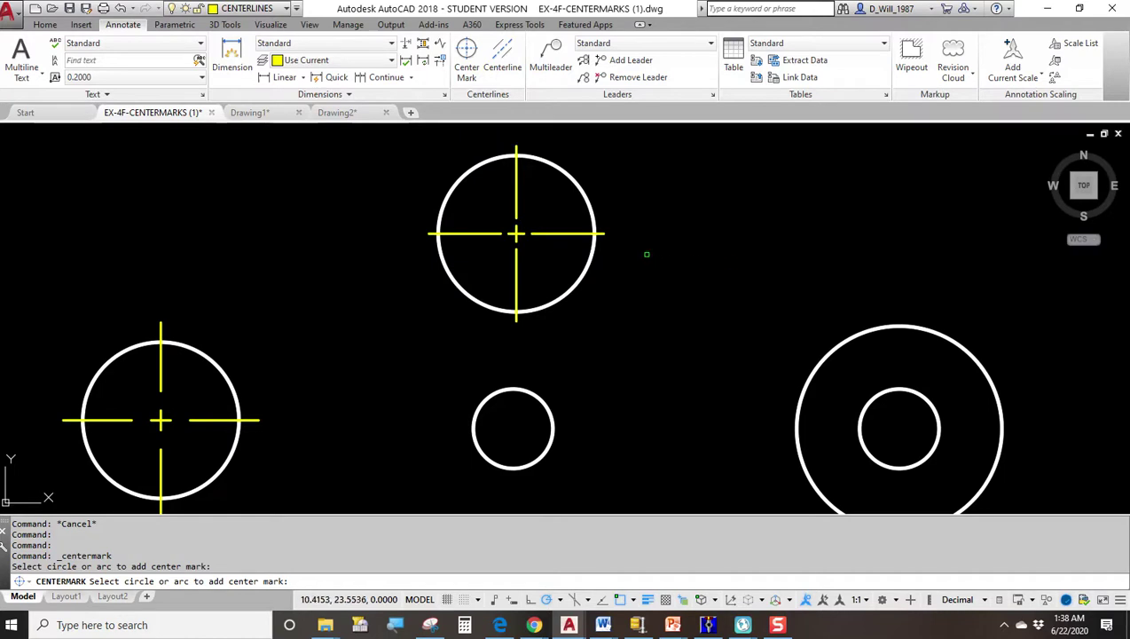
{"action": "key", "text": "Escape"}
{"action": "scroll", "coordinate": [517, 233], "scroll_direction": "up", "scroll_amount": 2}
{"action": "middle_click_drag", "start_coordinate": [500, 233], "coordinate": [466, 286]}
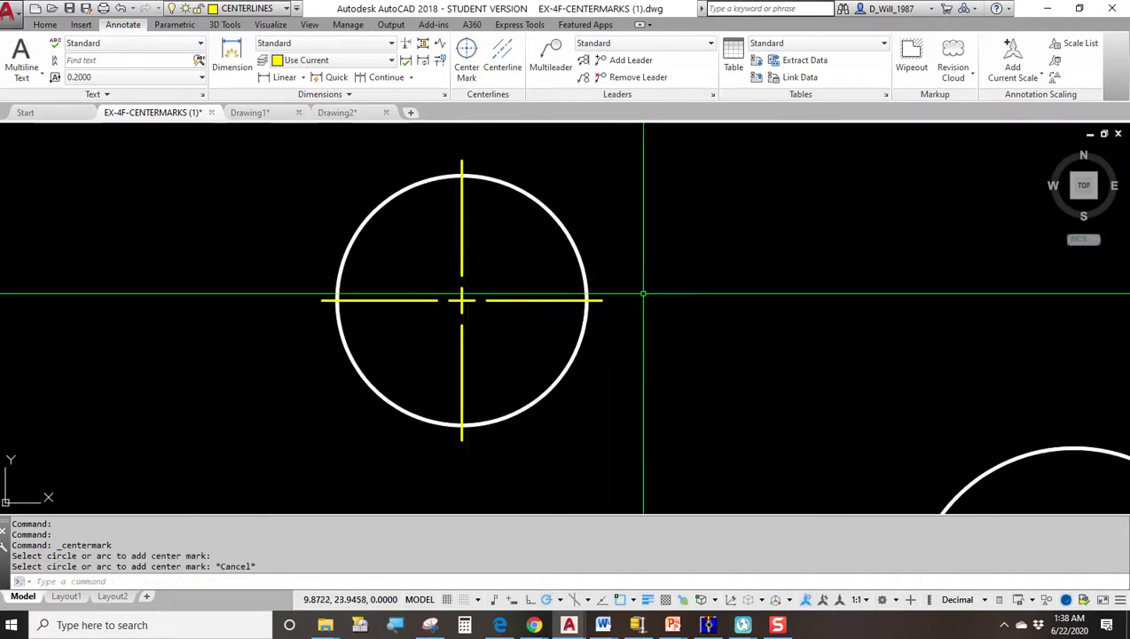
Step: Add a center mark to the small middle circle with the Center Mark tool
{"action": "scroll", "coordinate": [590, 241], "scroll_direction": "down", "scroll_amount": 3}
{"action": "middle_click_drag", "start_coordinate": [558, 378], "coordinate": [488, 344]}
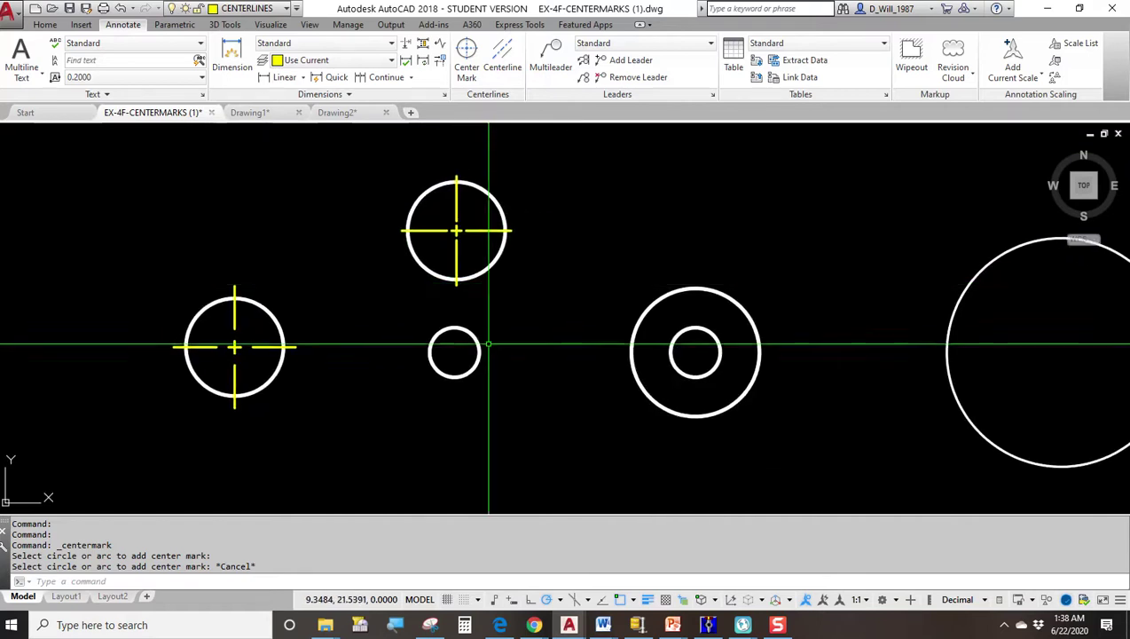
{"action": "left_click", "coordinate": [463, 57]}
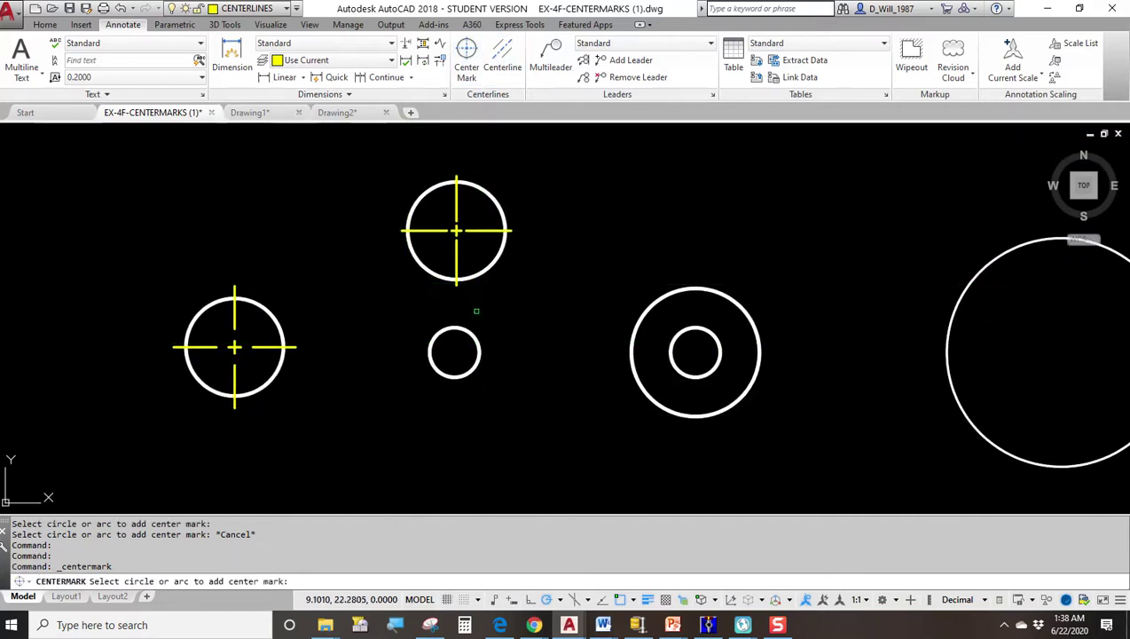
{"action": "scroll", "coordinate": [486, 381], "scroll_direction": "up", "scroll_amount": 4}
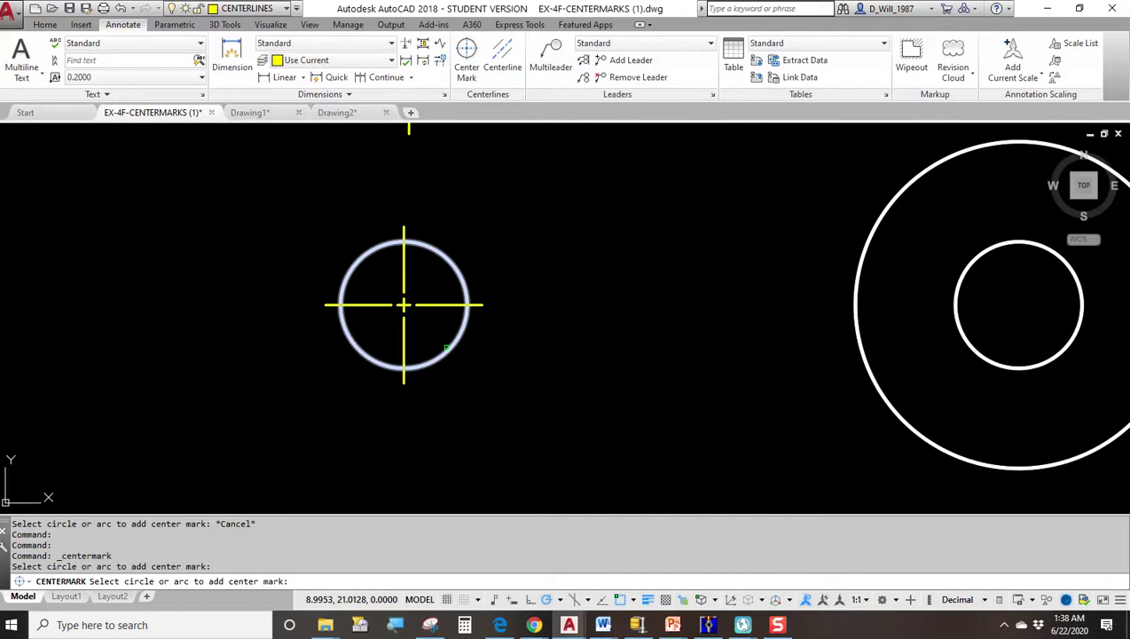
{"action": "key", "text": "Escape"}
{"action": "middle_click_drag", "start_coordinate": [403, 300], "coordinate": [378, 418]}
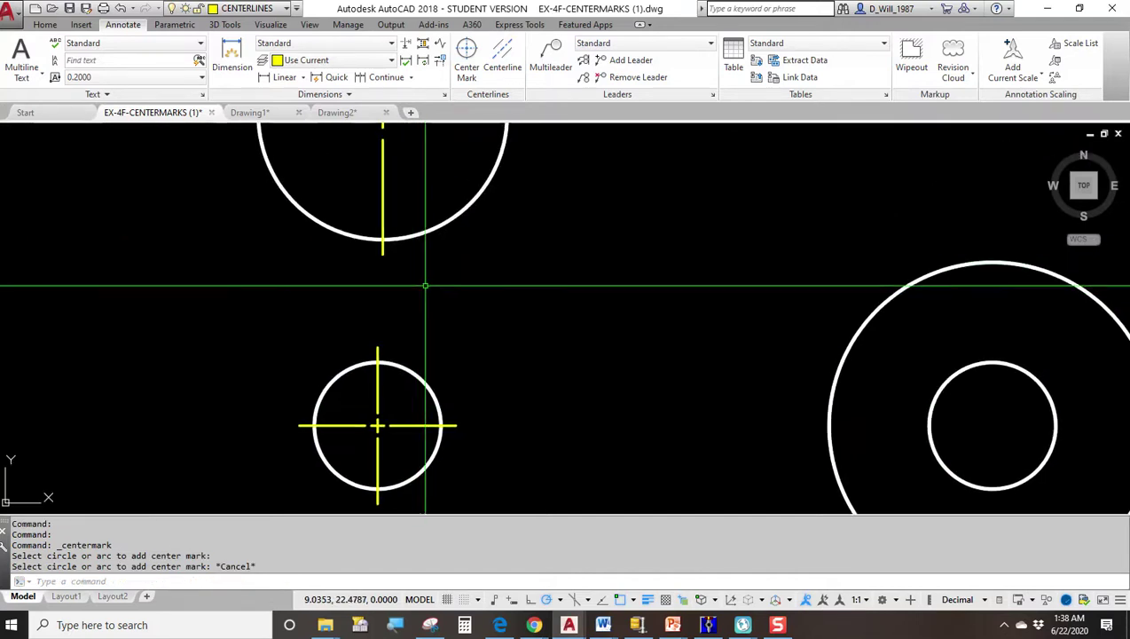
{"action": "scroll", "coordinate": [421, 295], "scroll_direction": "down", "scroll_amount": 2}
{"action": "mouse_move", "coordinate": [550, 318]}
{"action": "middle_mouse_down"}
{"action": "mouse_move", "coordinate": [550, 307]}
{"action": "mouse_move", "coordinate": [463, 282]}
{"action": "mouse_move", "coordinate": [603, 353]}
{"action": "middle_mouse_up"}
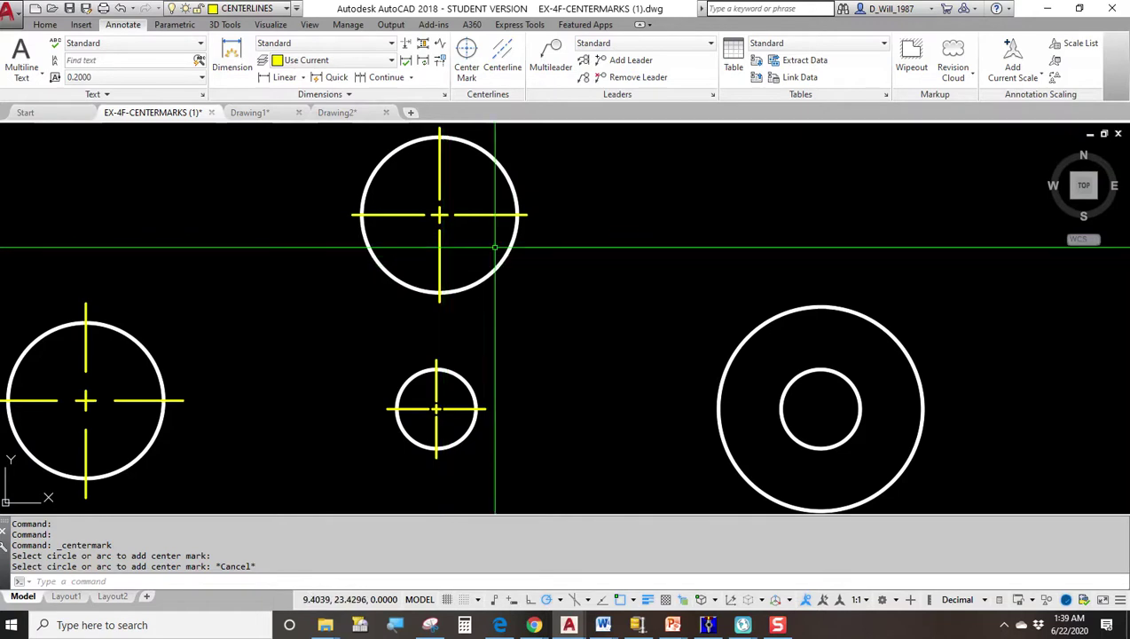
{"action": "scroll", "coordinate": [494, 248], "scroll_direction": "down", "scroll_amount": 2}
{"action": "scroll", "coordinate": [435, 248], "scroll_direction": "up", "scroll_amount": 3}
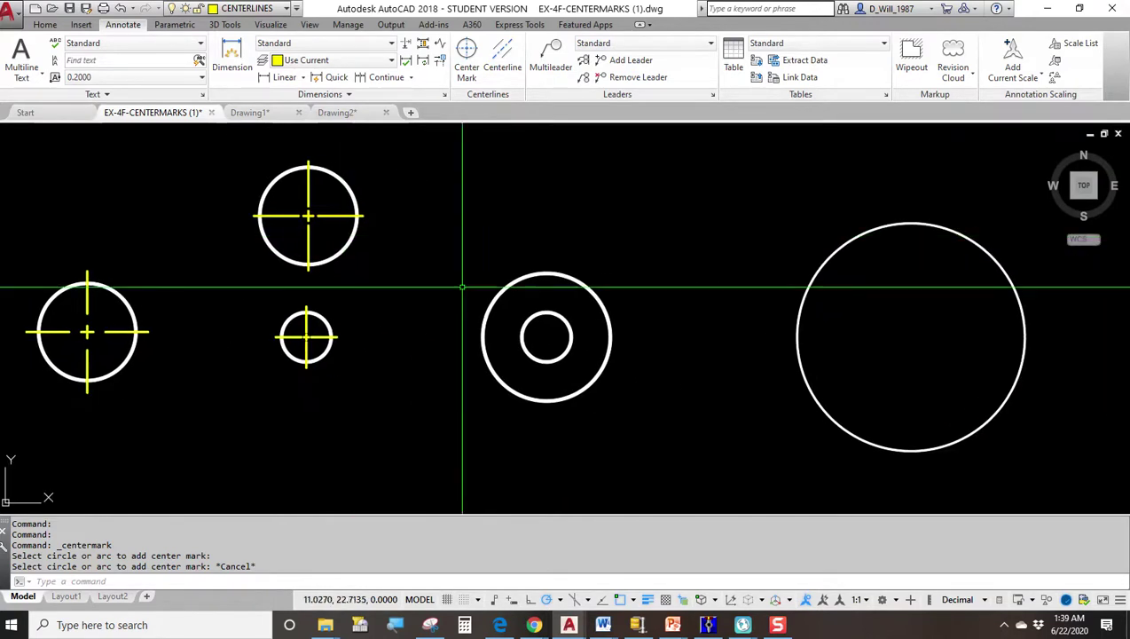
{"action": "middle_click_drag", "start_coordinate": [580, 328], "coordinate": [531, 306]}
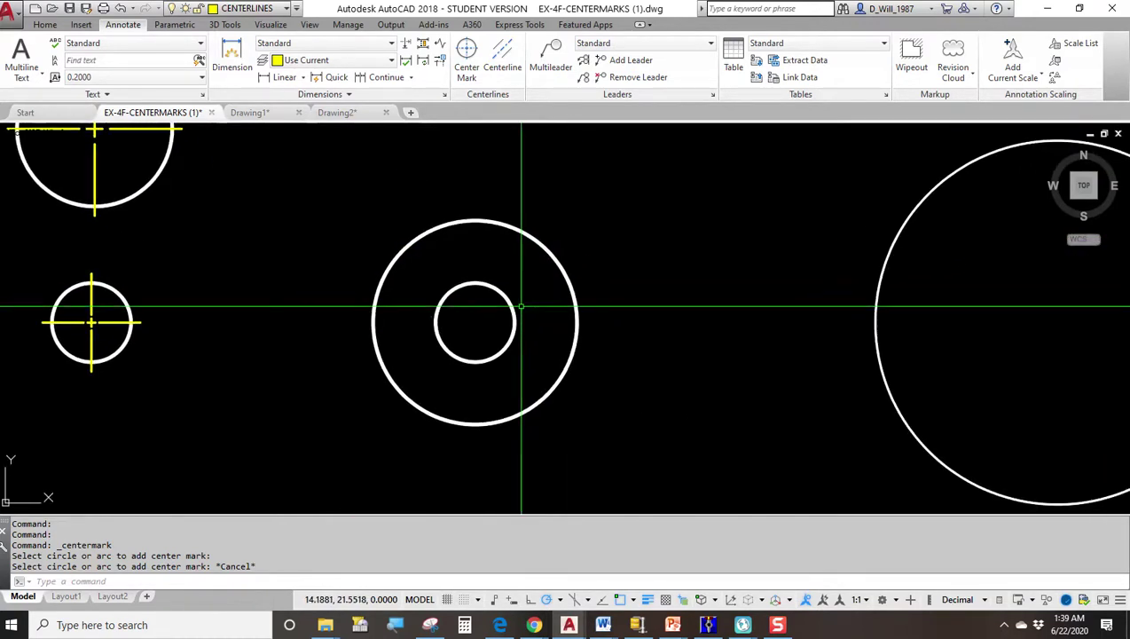
Step: Select both concentric circles to check that they share one center point
{"action": "left_click", "coordinate": [508, 298]}
{"action": "left_click", "coordinate": [505, 223]}
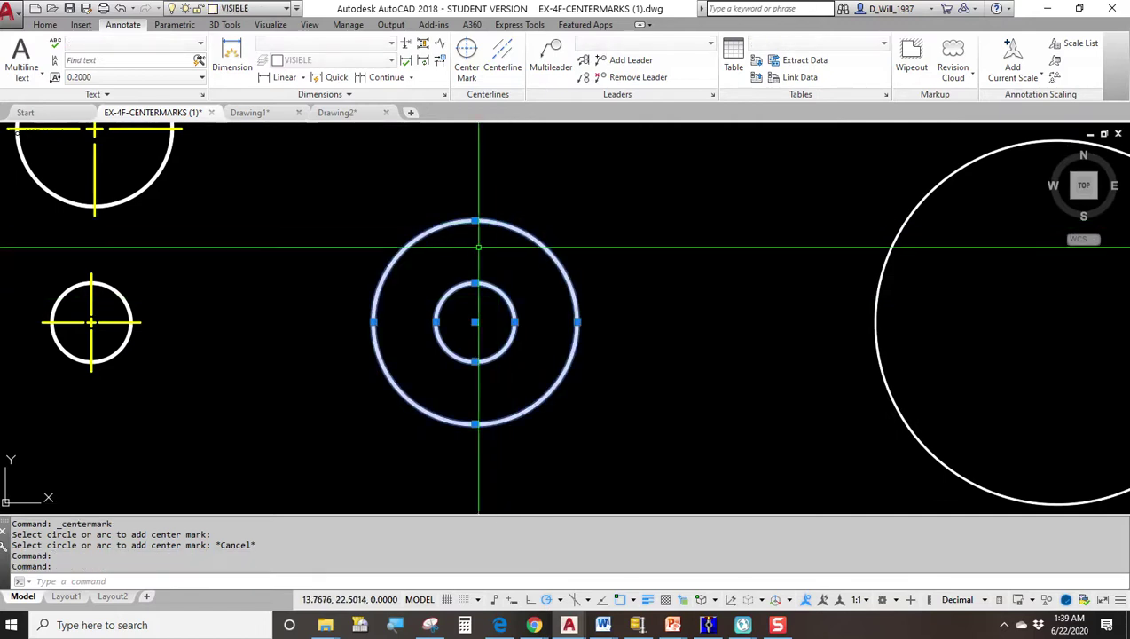
{"action": "key", "text": "Escape"}
{"action": "left_click", "coordinate": [491, 296]}
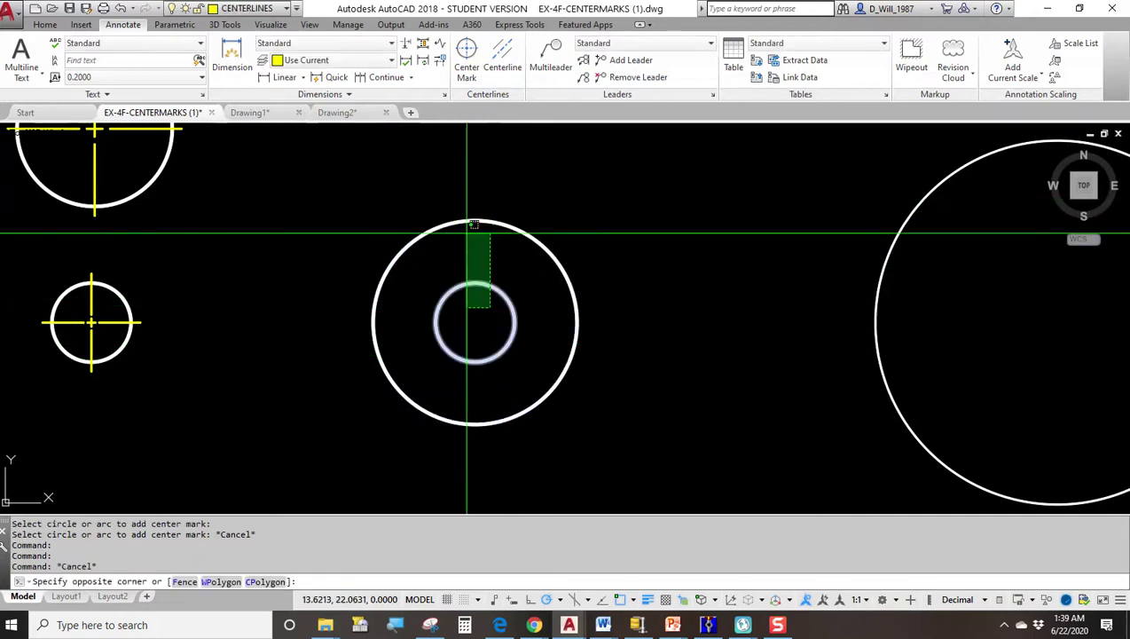
{"action": "left_click", "coordinate": [449, 230]}
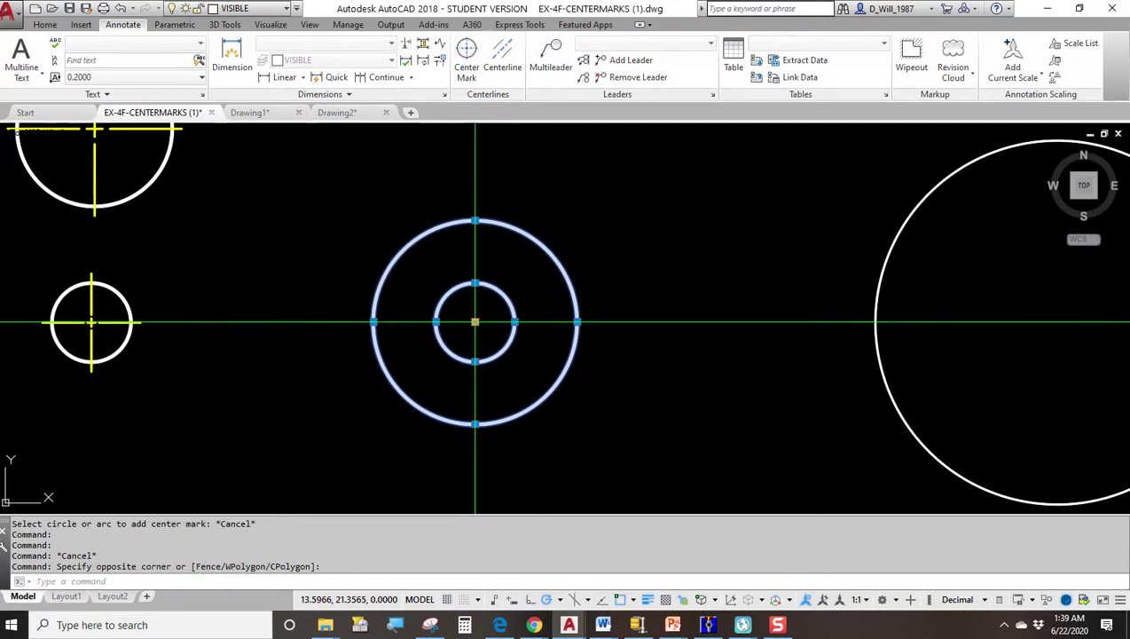
{"action": "key", "text": "Escape"}
Step: Add a center mark to the outer concentric circle with the Center Mark tool
{"action": "key", "text": "Escape"}
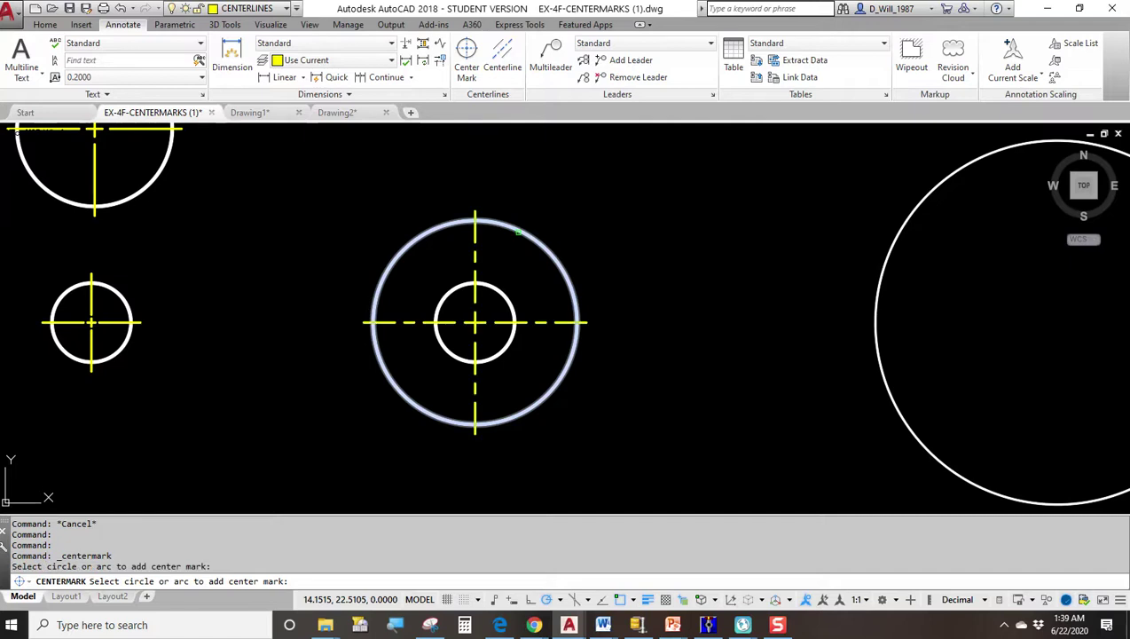
{"action": "key", "text": "Escape"}
{"action": "key", "text": "Escape"}
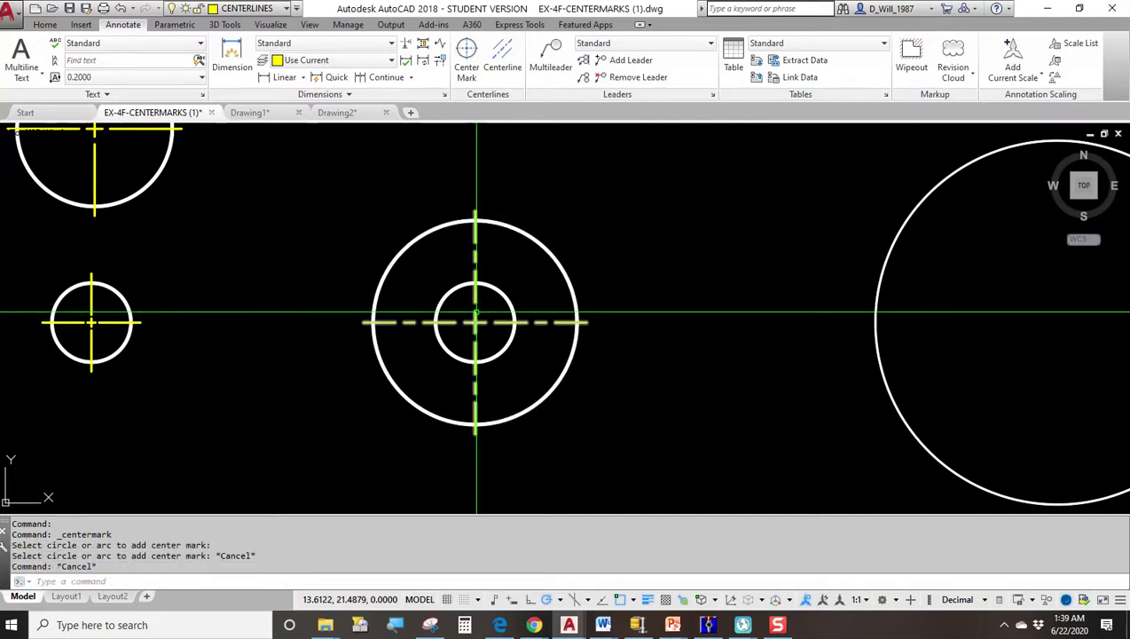
Step: Inspect the outer and inner concentric circles against their single shared center mark
{"action": "scroll", "coordinate": [475, 347], "scroll_direction": "up", "scroll_amount": 3}
{"action": "middle_click_drag", "start_coordinate": [474, 346], "coordinate": [521, 307]}
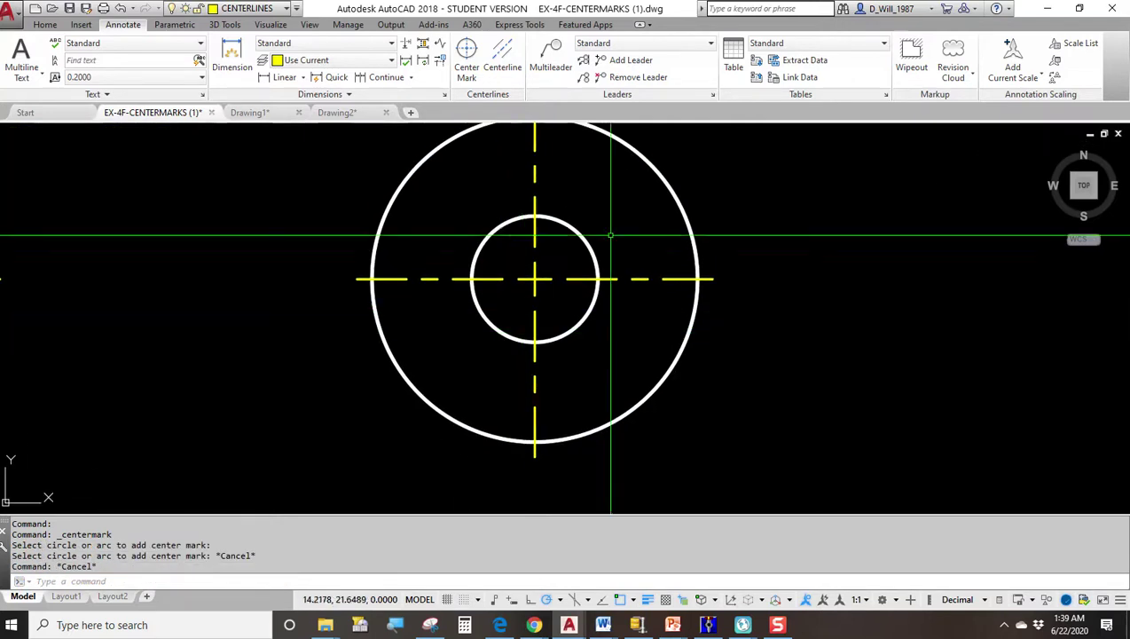
{"action": "left_click", "coordinate": [664, 192]}
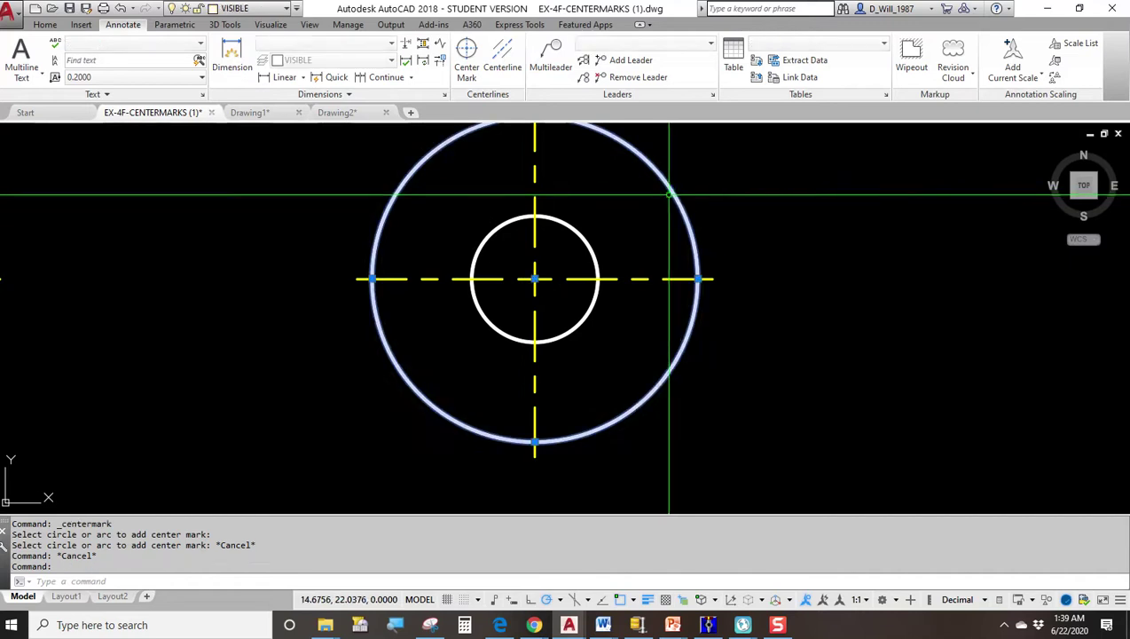
{"action": "key", "text": "Escape"}
{"action": "left_click", "coordinate": [479, 252]}
{"action": "left_click", "coordinate": [374, 156]}
{"action": "key", "text": "Escape"}
Step: Add a center mark to the large single circle beside the concentric circles with the Center Mark tool
{"action": "scroll", "coordinate": [491, 292], "scroll_direction": "down", "scroll_amount": 2}
{"action": "middle_click_drag", "start_coordinate": [491, 293], "coordinate": [316, 324]}
{"action": "scroll", "coordinate": [325, 322], "scroll_direction": "down", "scroll_amount": 2}
{"action": "middle_click_drag", "start_coordinate": [479, 315], "coordinate": [314, 324]}
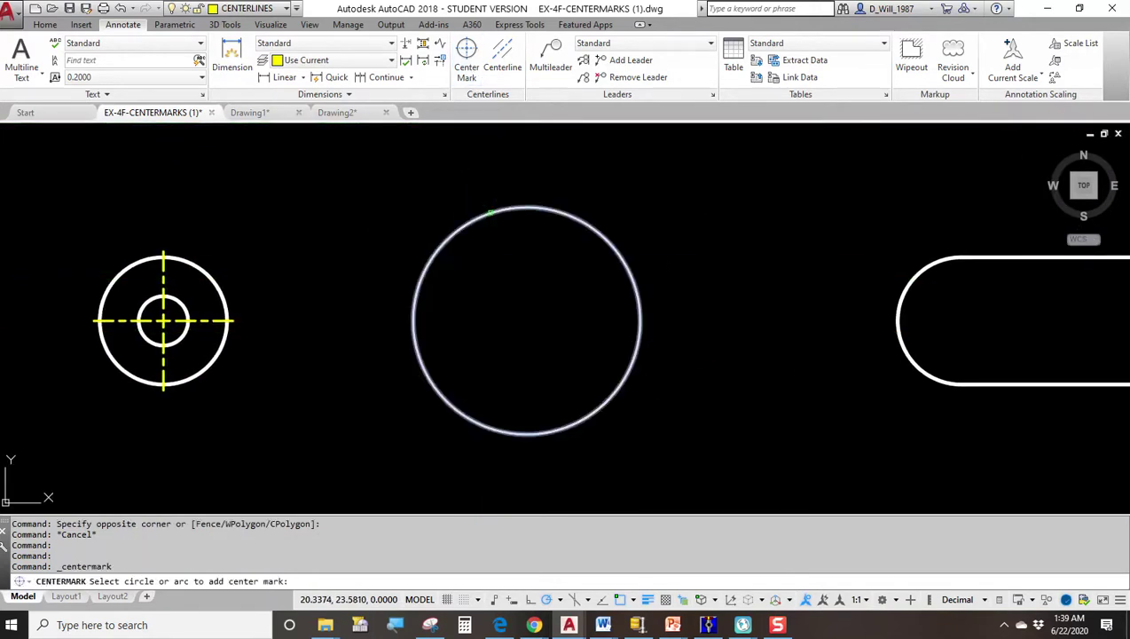
{"action": "scroll", "coordinate": [537, 322], "scroll_direction": "up", "scroll_amount": 2}
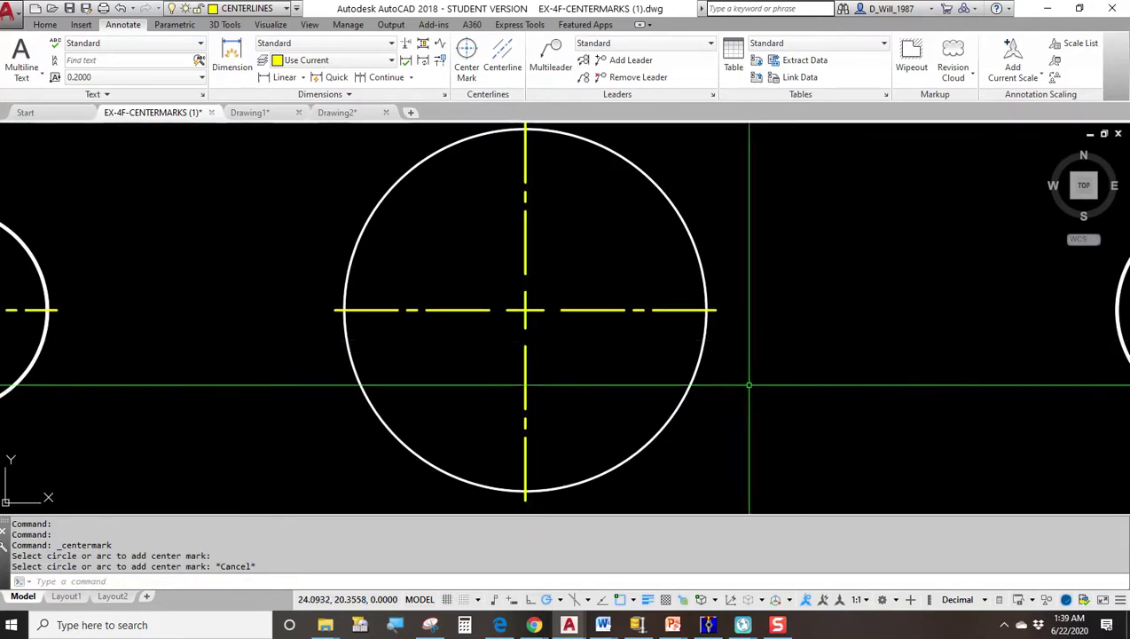
Step: Add center marks to both end arcs of the slot with the Center Mark tool
{"action": "scroll", "coordinate": [750, 385], "scroll_direction": "down", "scroll_amount": 2}
{"action": "mouse_move", "coordinate": [750, 385]}
{"action": "middle_mouse_down"}
{"action": "mouse_move", "coordinate": [764, 376]}
{"action": "mouse_move", "coordinate": [671, 424]}
{"action": "mouse_move", "coordinate": [656, 343]}
{"action": "mouse_move", "coordinate": [576, 342]}
{"action": "middle_mouse_up"}
{"action": "scroll", "coordinate": [765, 375], "scroll_direction": "down", "scroll_amount": 2}
{"action": "scroll", "coordinate": [615, 344], "scroll_direction": "up", "scroll_amount": 2}
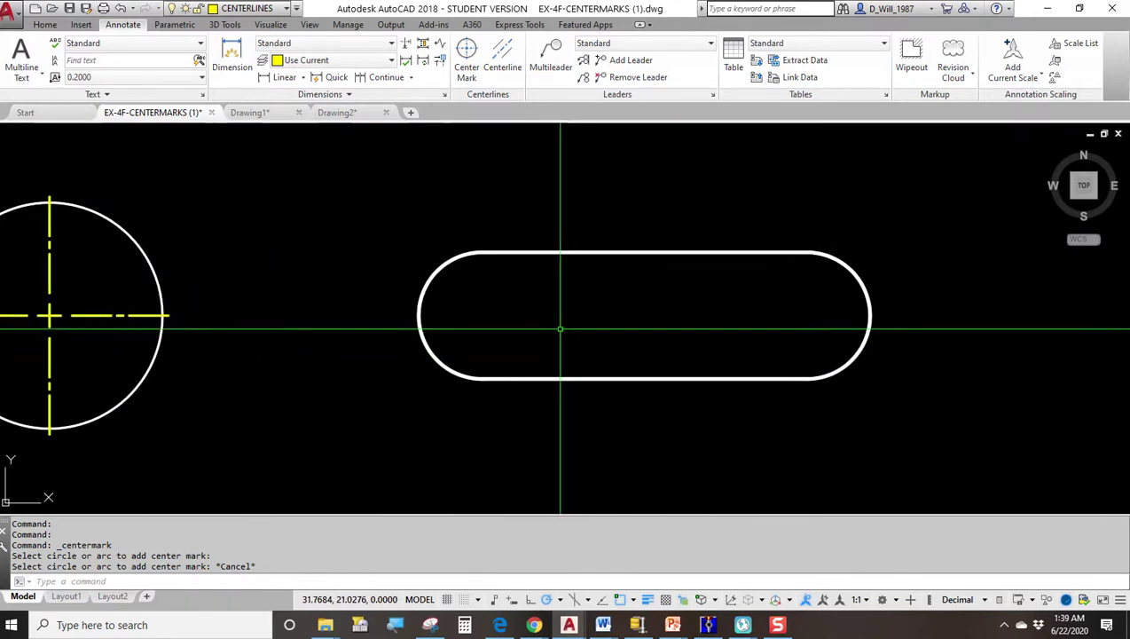
{"action": "left_click", "coordinate": [468, 52]}
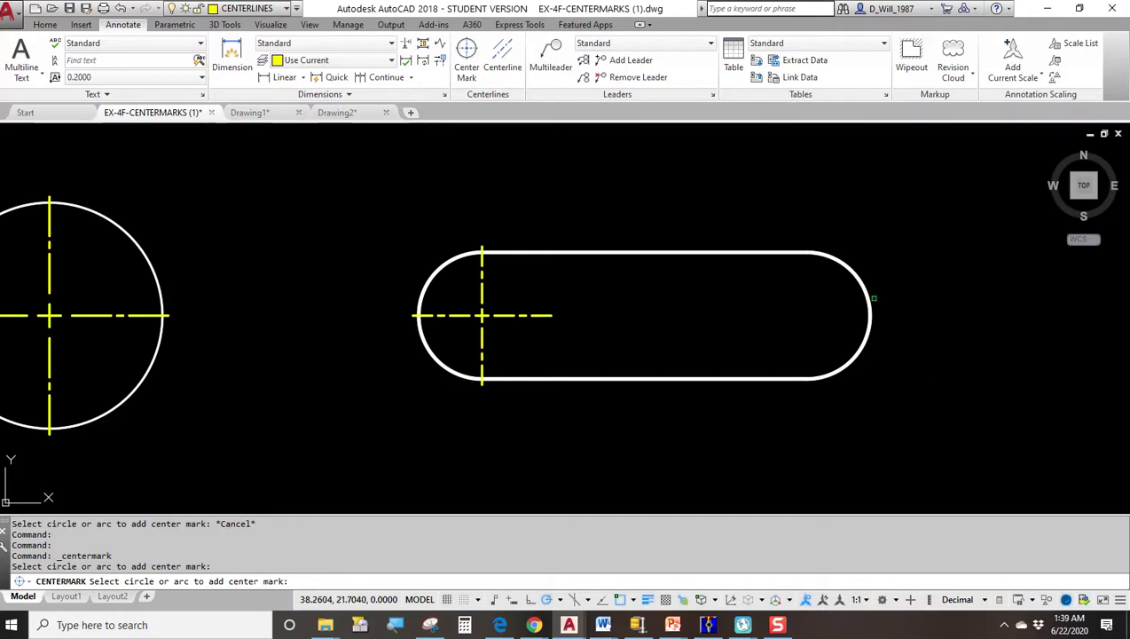
{"action": "key", "text": "Escape"}
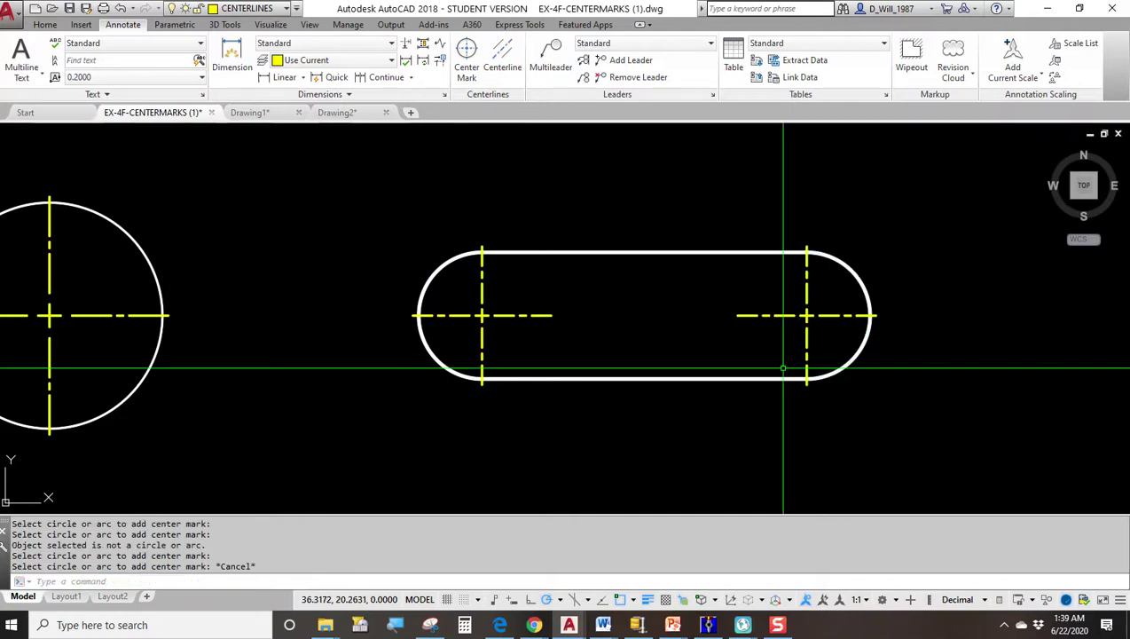
Step: Stretch the inner horizontal end of the slot's right center mark to meet the end of the left center mark
{"action": "scroll", "coordinate": [904, 364], "scroll_direction": "up", "scroll_amount": 2}
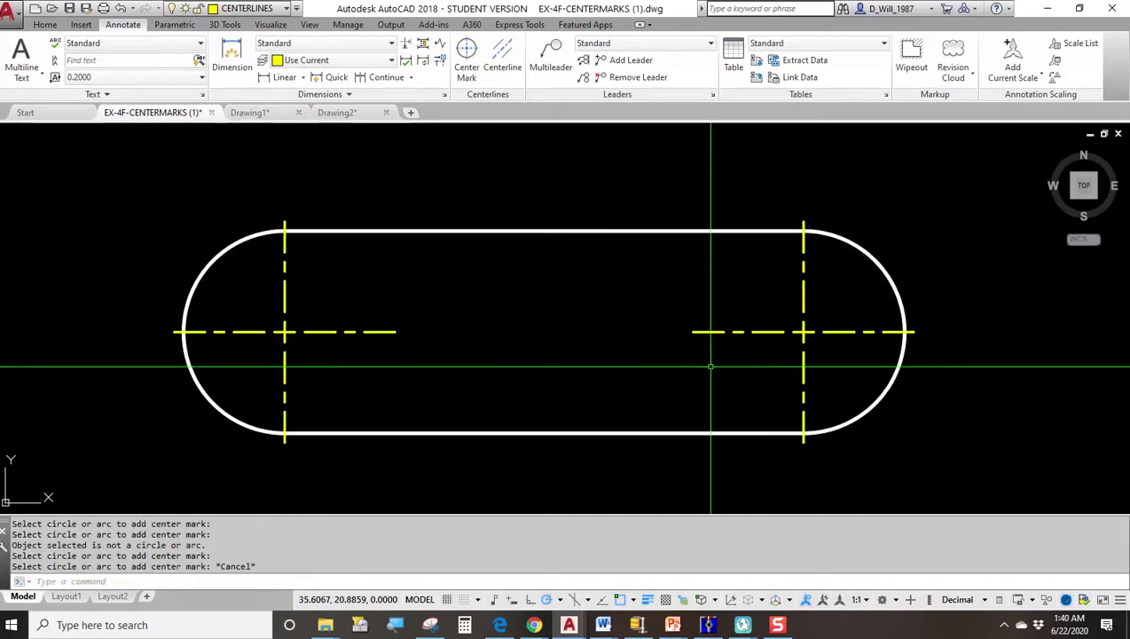
{"action": "left_click", "coordinate": [695, 332]}
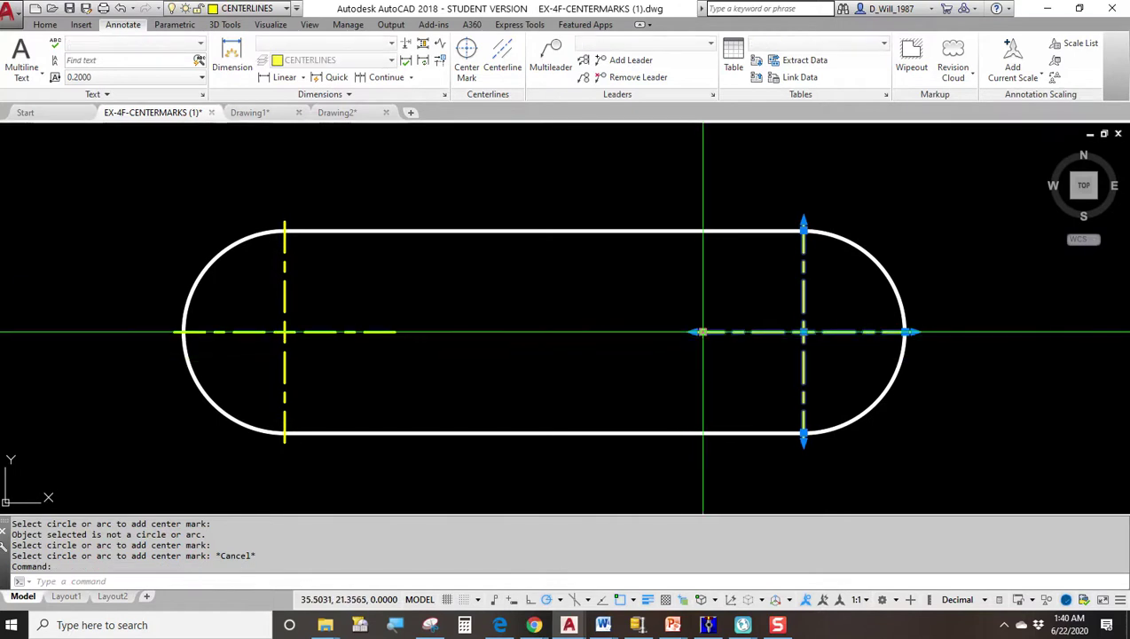
{"action": "left_click", "coordinate": [696, 333]}
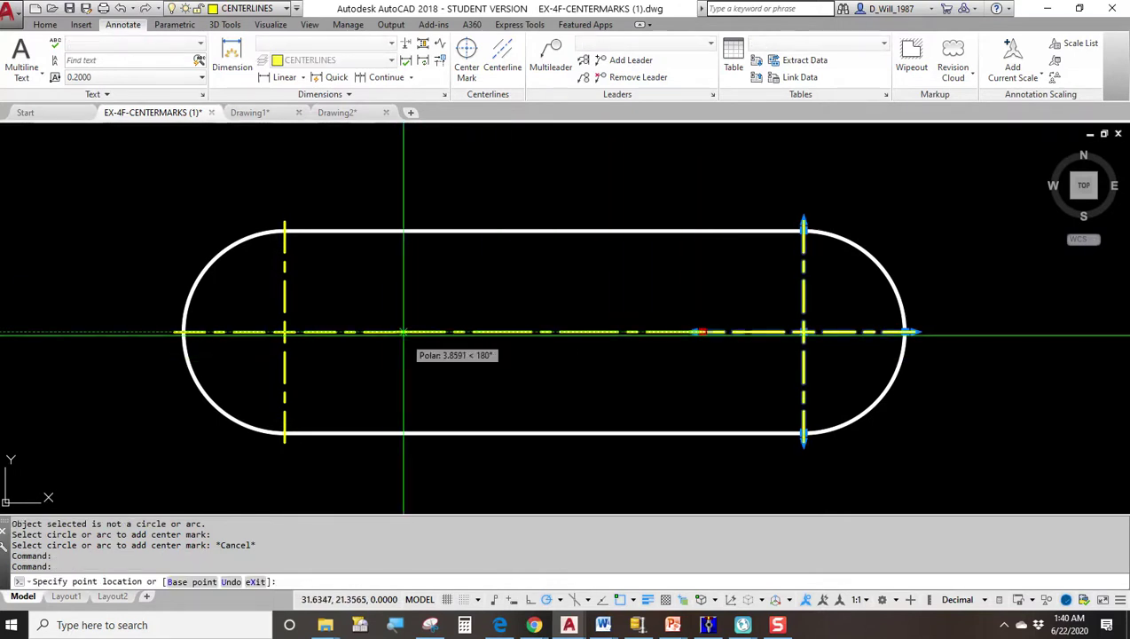
{"action": "key", "text": "Escape"}
{"action": "scroll", "coordinate": [546, 430], "scroll_direction": "down", "scroll_amount": 2}
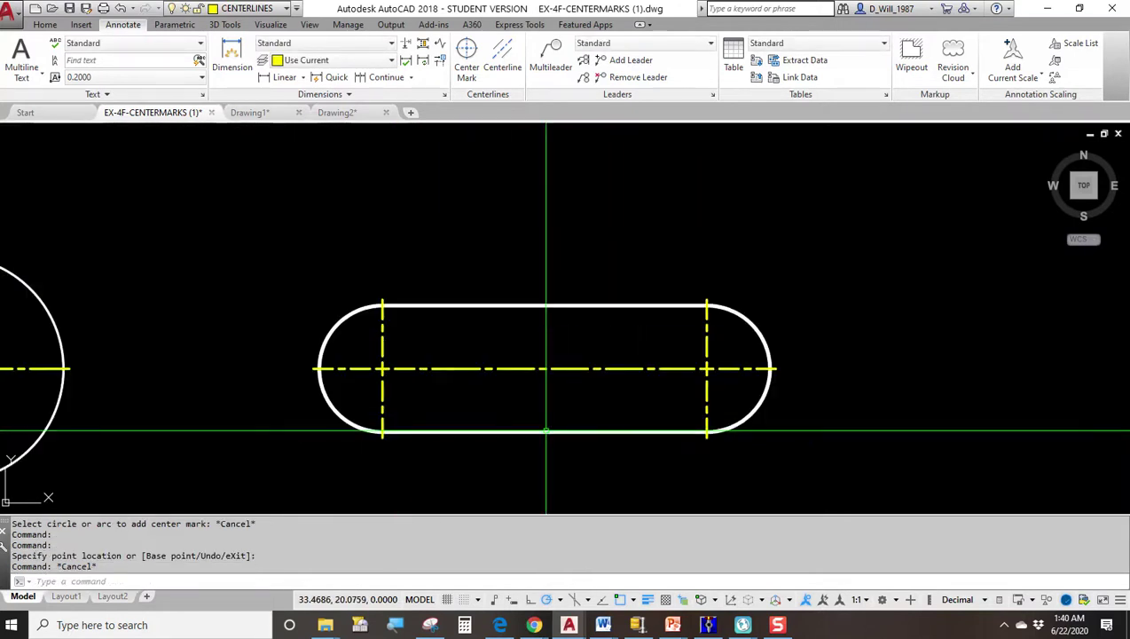
{"action": "middle_click_drag", "start_coordinate": [545, 430], "coordinate": [549, 382]}
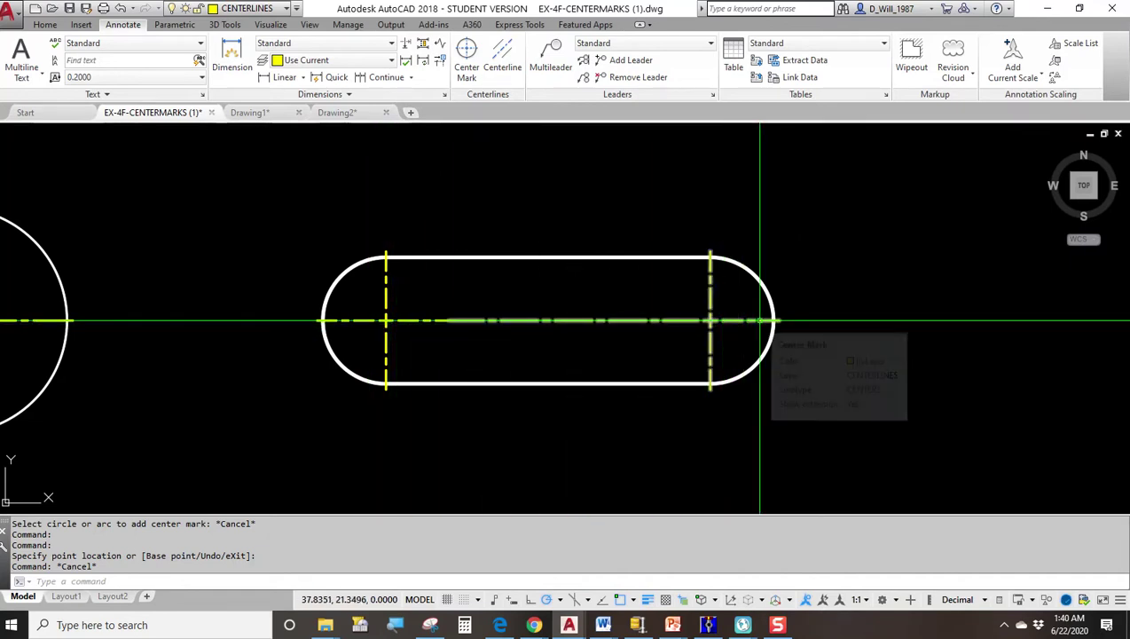
{"action": "scroll", "coordinate": [760, 321], "scroll_direction": "down", "scroll_amount": 2}
{"action": "mouse_move", "coordinate": [723, 342]}
{"action": "middle_mouse_down"}
{"action": "mouse_move", "coordinate": [909, 336]}
{"action": "mouse_move", "coordinate": [909, 371]}
{"action": "middle_mouse_up"}
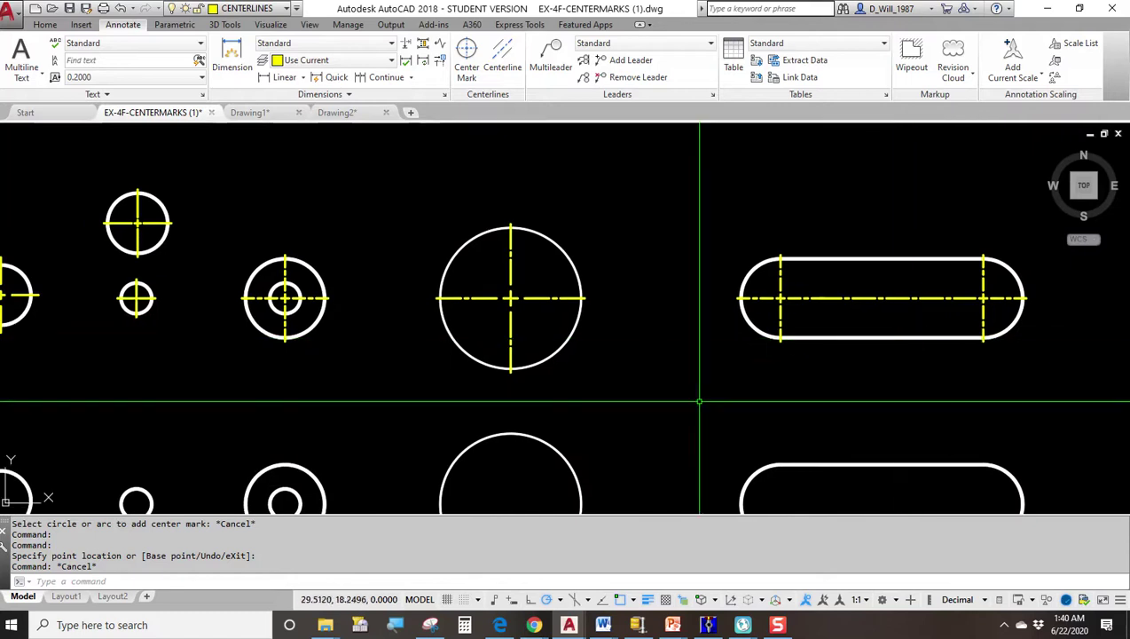
{"action": "middle_click_drag", "start_coordinate": [699, 397], "coordinate": [777, 405]}
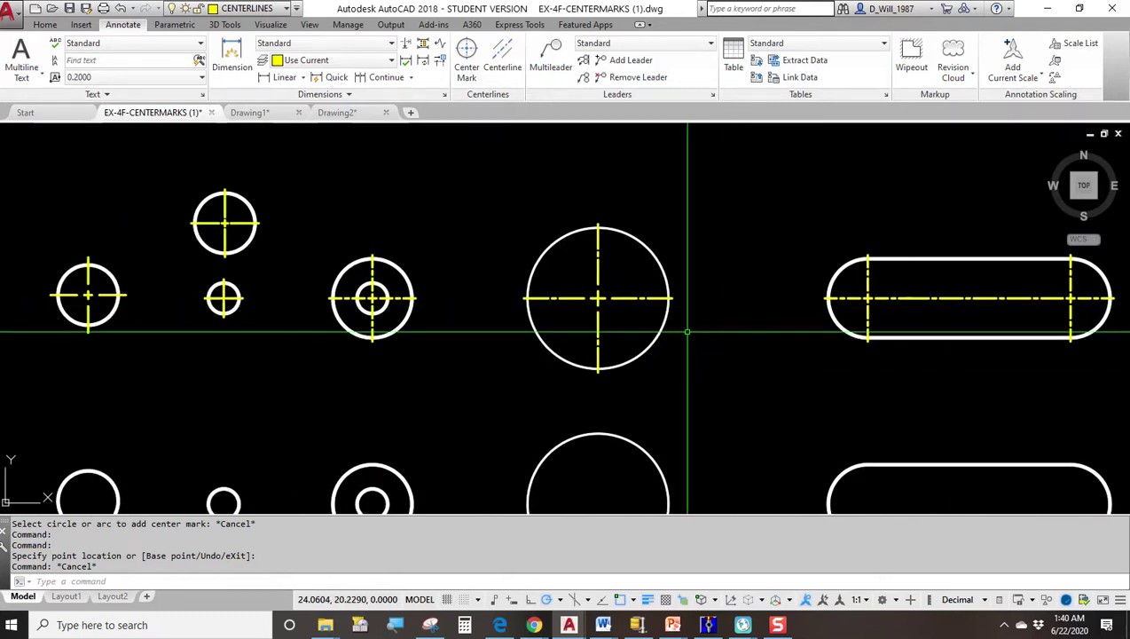
{"action": "scroll", "coordinate": [391, 239], "scroll_direction": "up", "scroll_amount": 2}
{"action": "middle_click_drag", "start_coordinate": [351, 298], "coordinate": [519, 320]}
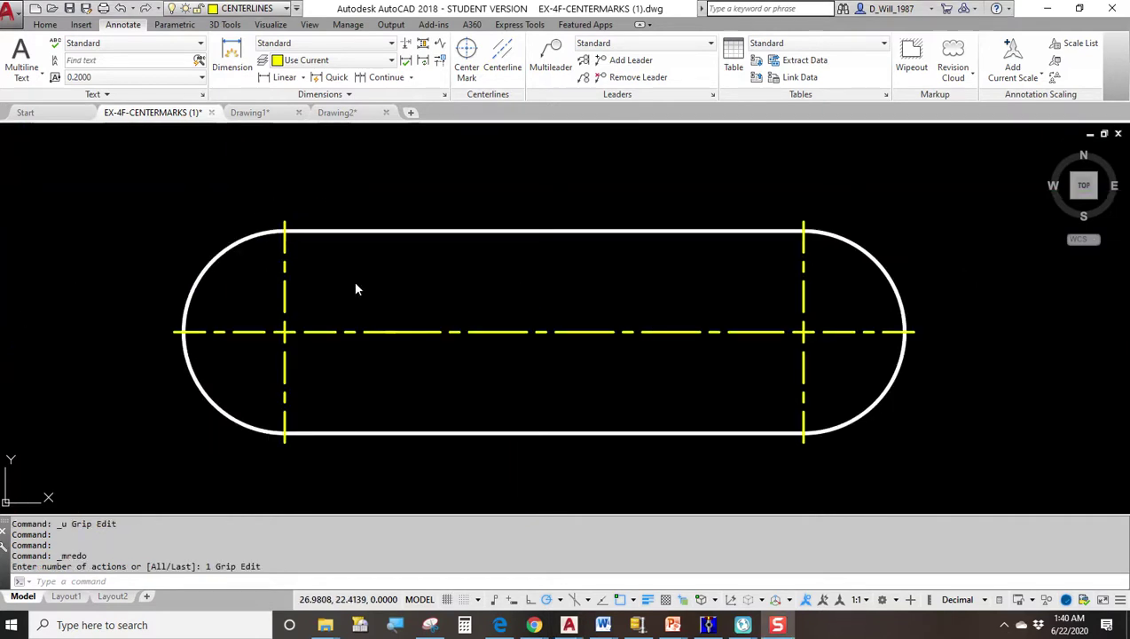
Step: Draw a vertical centerline from the midpoint of the first polygon's top edge to the midpoint of its bottom edge
{"action": "scroll", "coordinate": [462, 160], "scroll_direction": "down", "scroll_amount": 5}
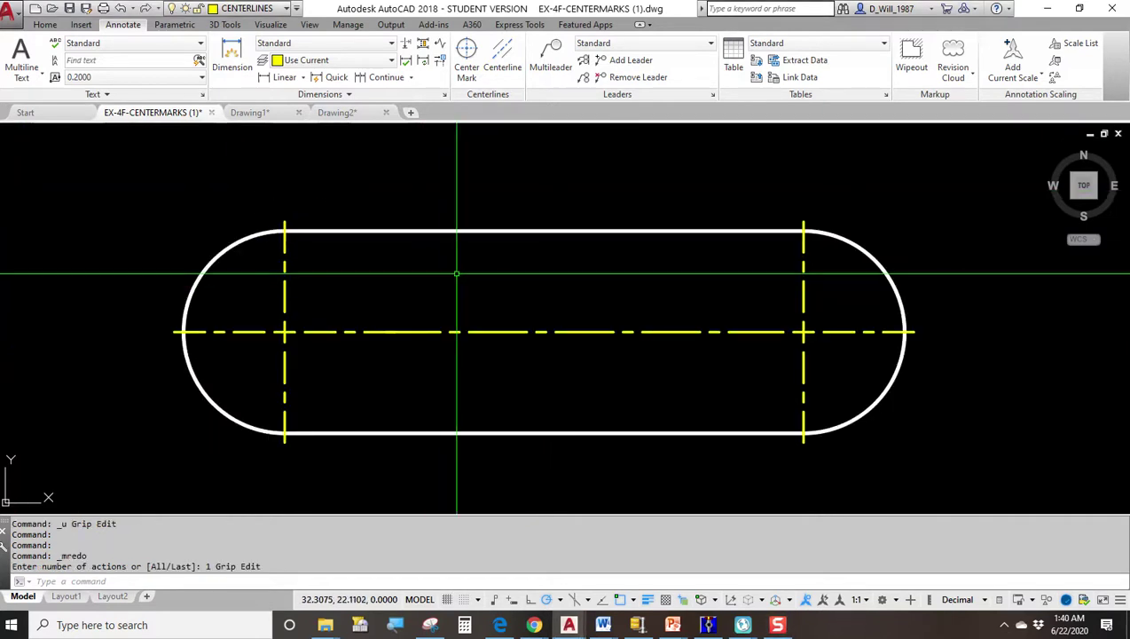
{"action": "middle_click_drag", "start_coordinate": [495, 312], "coordinate": [635, 240]}
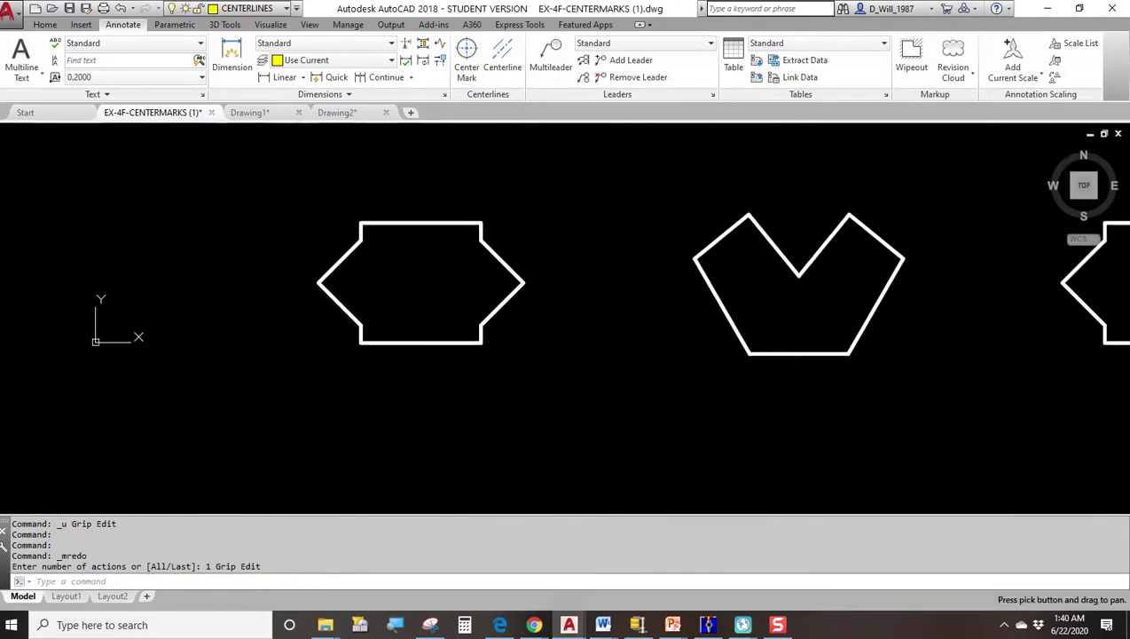
{"action": "scroll", "coordinate": [457, 164], "scroll_direction": "up", "scroll_amount": 2}
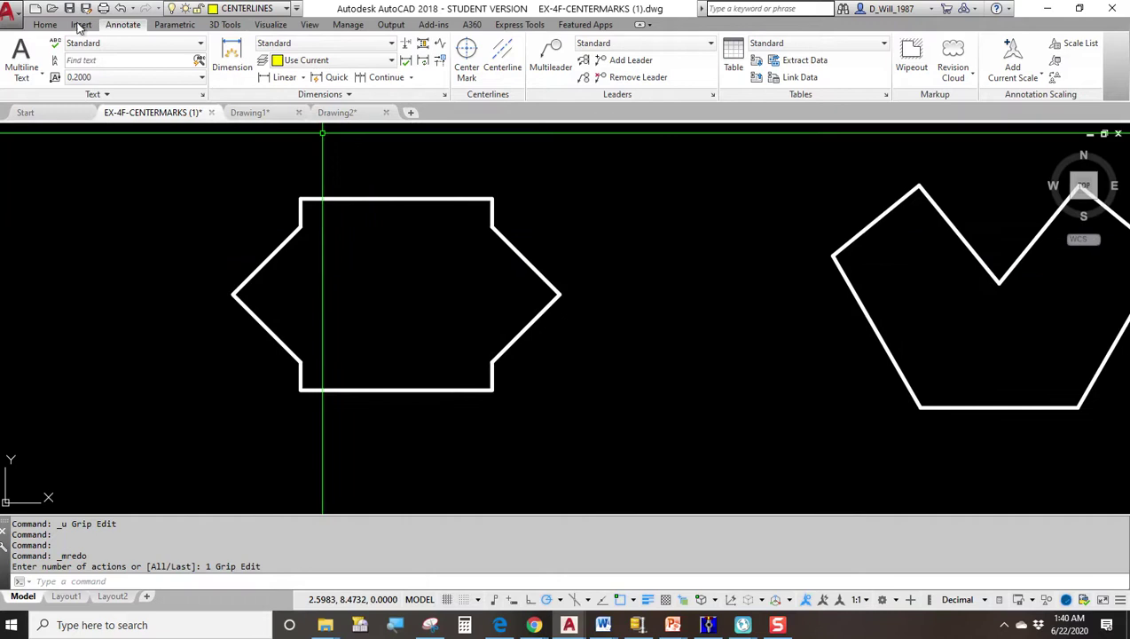
{"action": "left_click", "coordinate": [45, 25]}
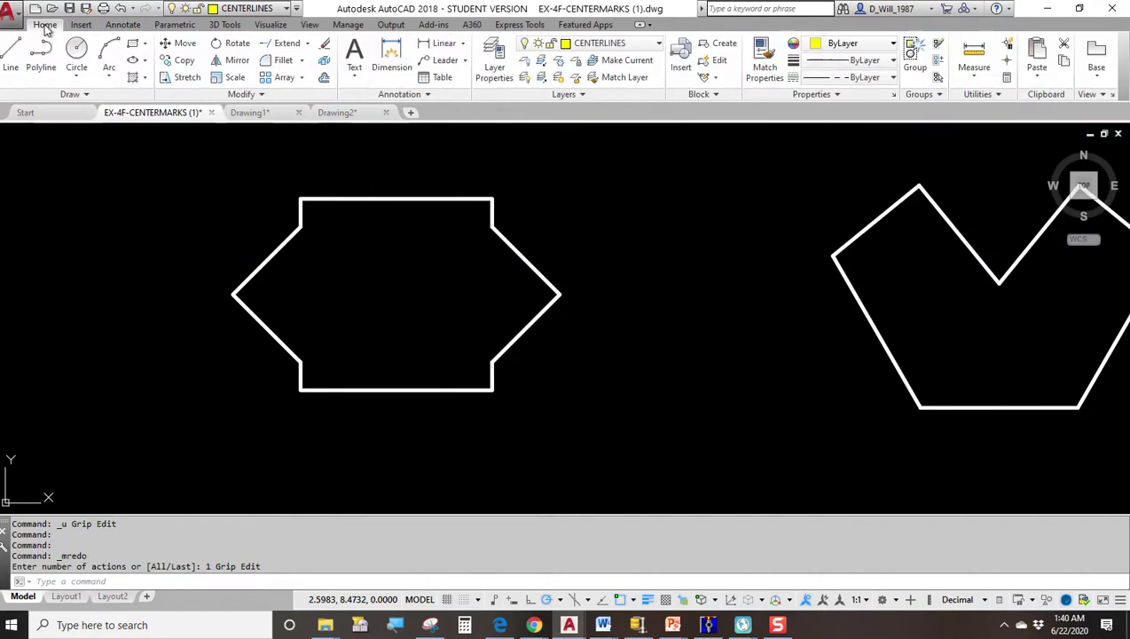
{"action": "left_click", "coordinate": [9, 58]}
{"action": "left_click", "coordinate": [395, 199]}
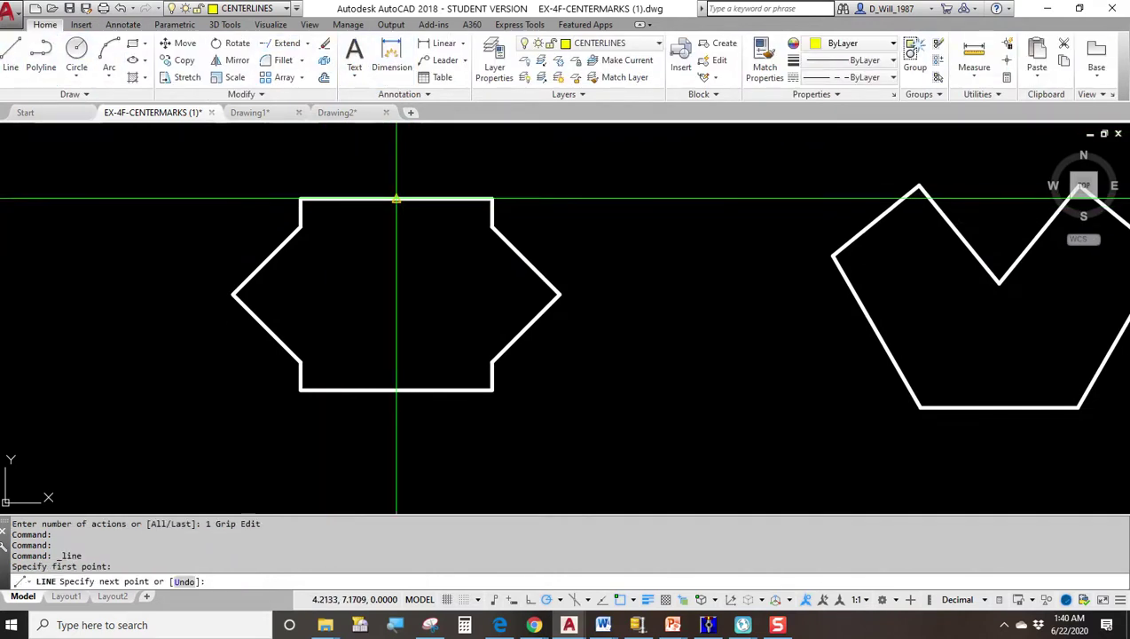
{"action": "left_click", "coordinate": [396, 388]}
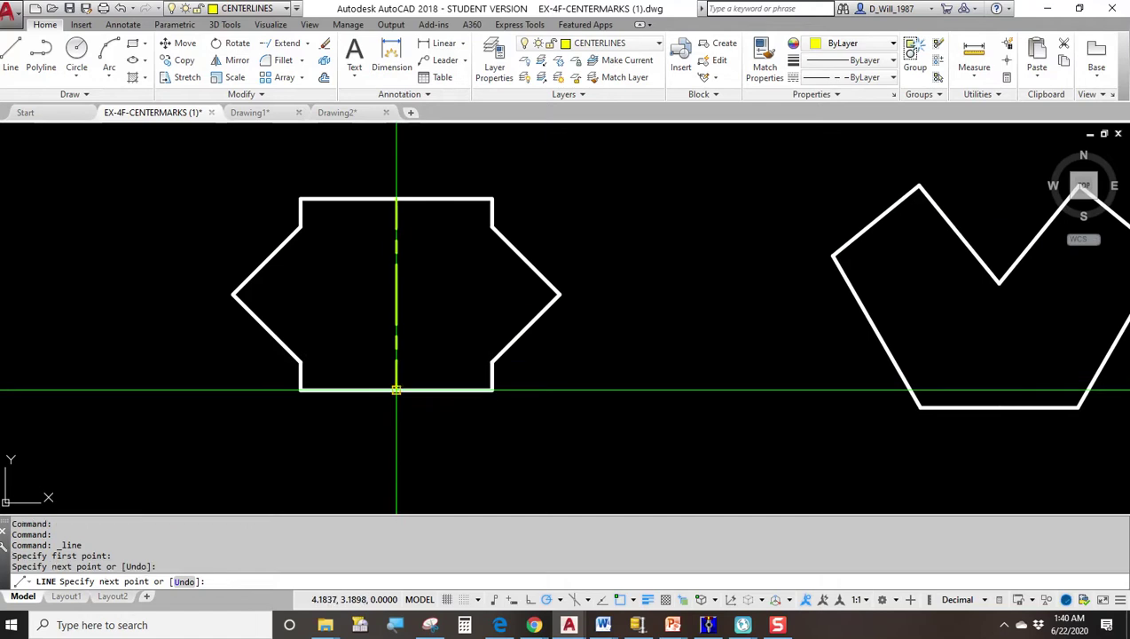
{"action": "key", "text": "Escape"}
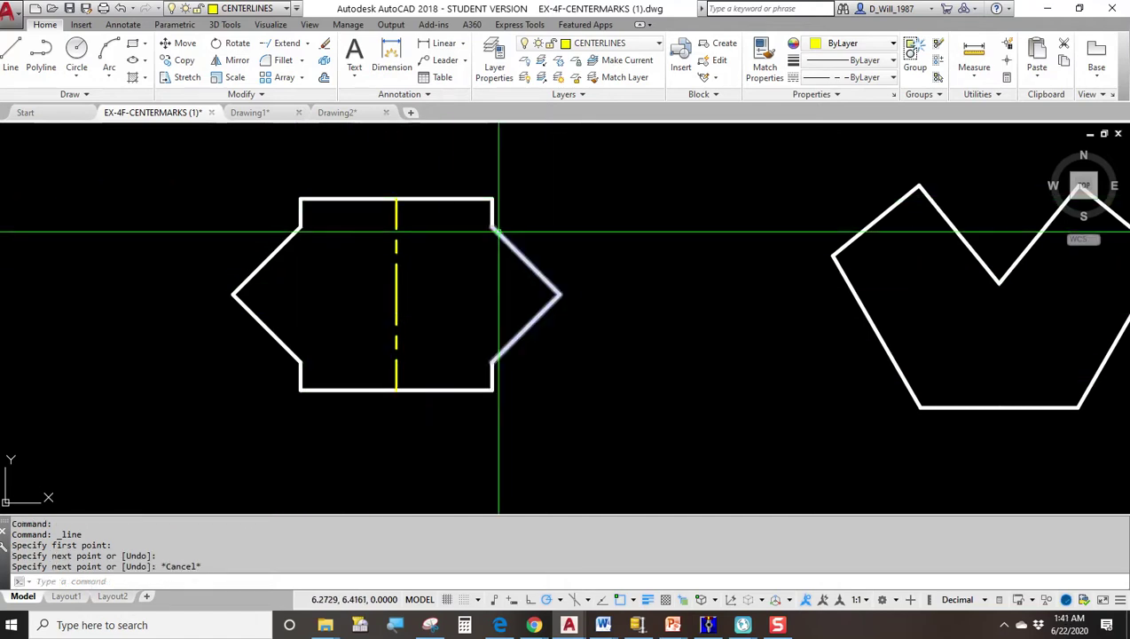
Step: Stretch the upper end of the polygon's vertical centerline upward by .125 twice
{"action": "left_click", "coordinate": [396, 211]}
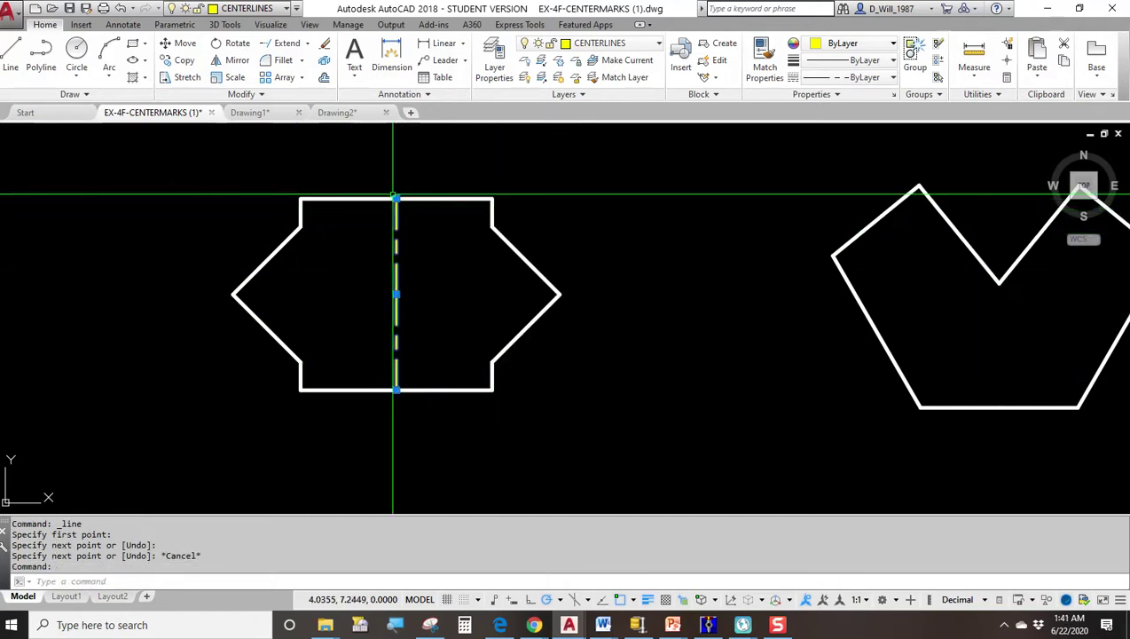
{"action": "left_click", "coordinate": [397, 200]}
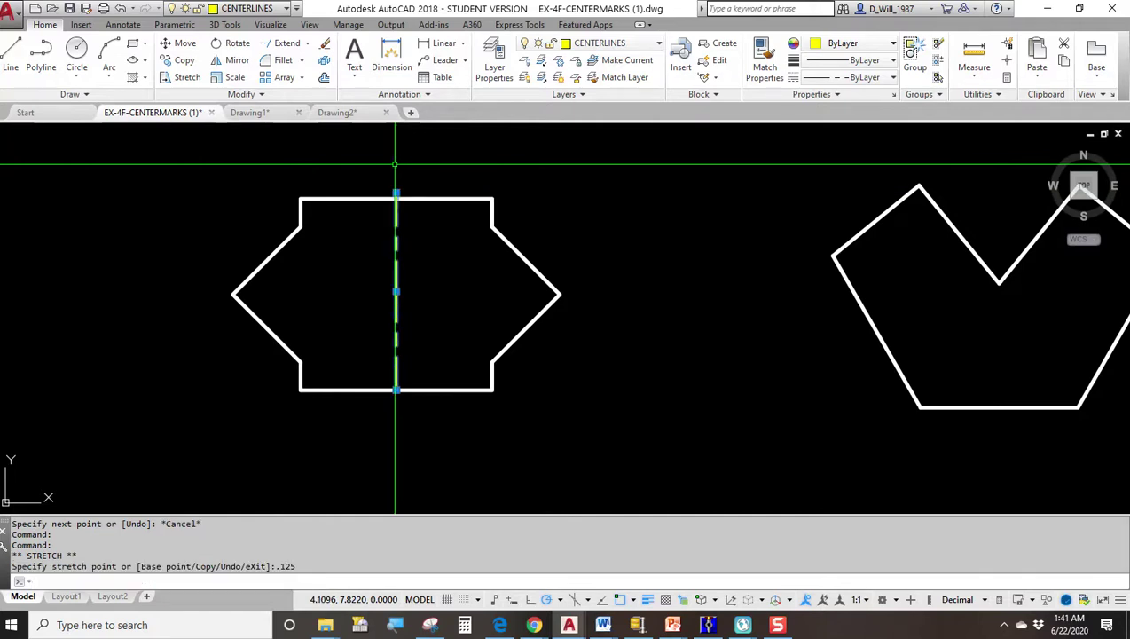
{"action": "left_click", "coordinate": [397, 194]}
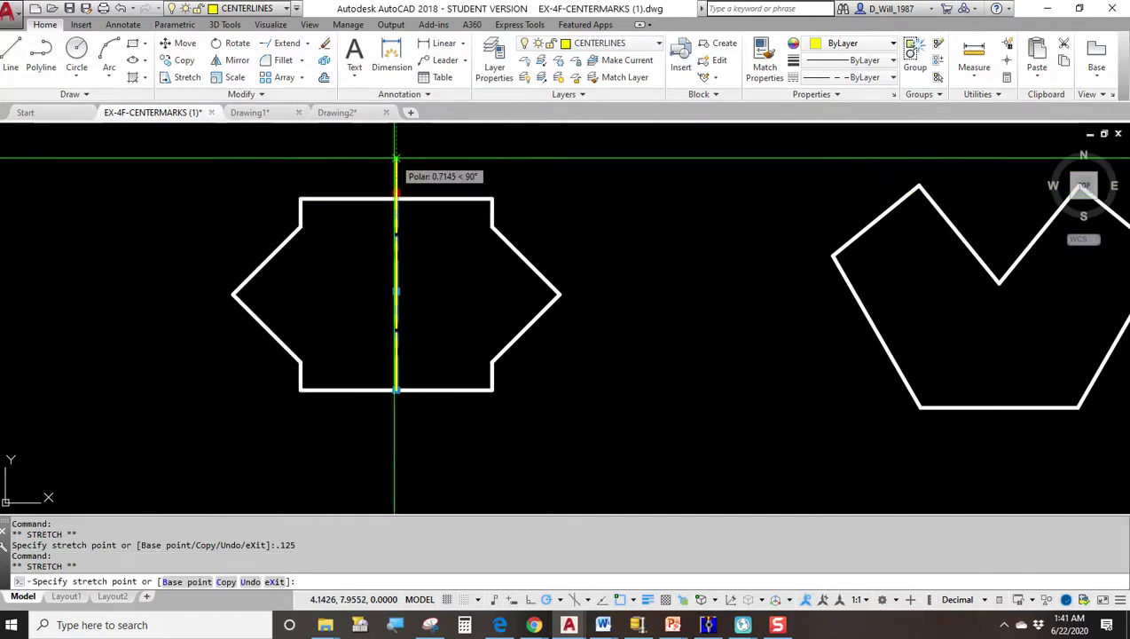
{"action": "type", "text": ".125"}
{"action": "key", "text": "Return"}
{"action": "key", "text": "Escape"}
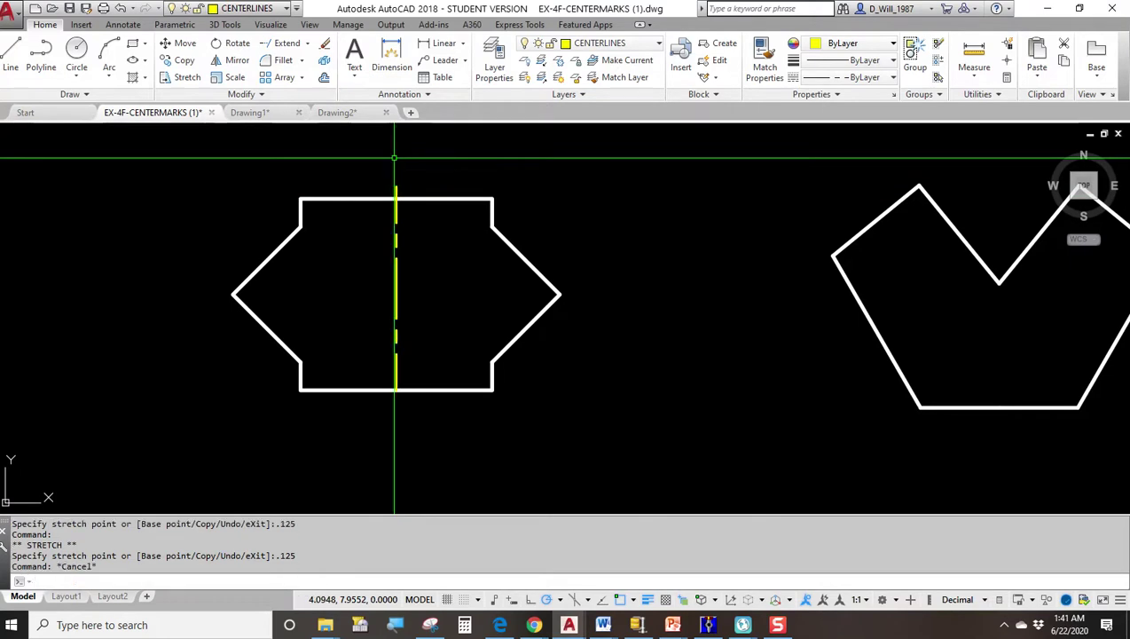
Step: Stretch the lower end of the polygon's vertical centerline downward by .25
{"action": "left_click", "coordinate": [402, 286]}
{"action": "left_click", "coordinate": [395, 235]}
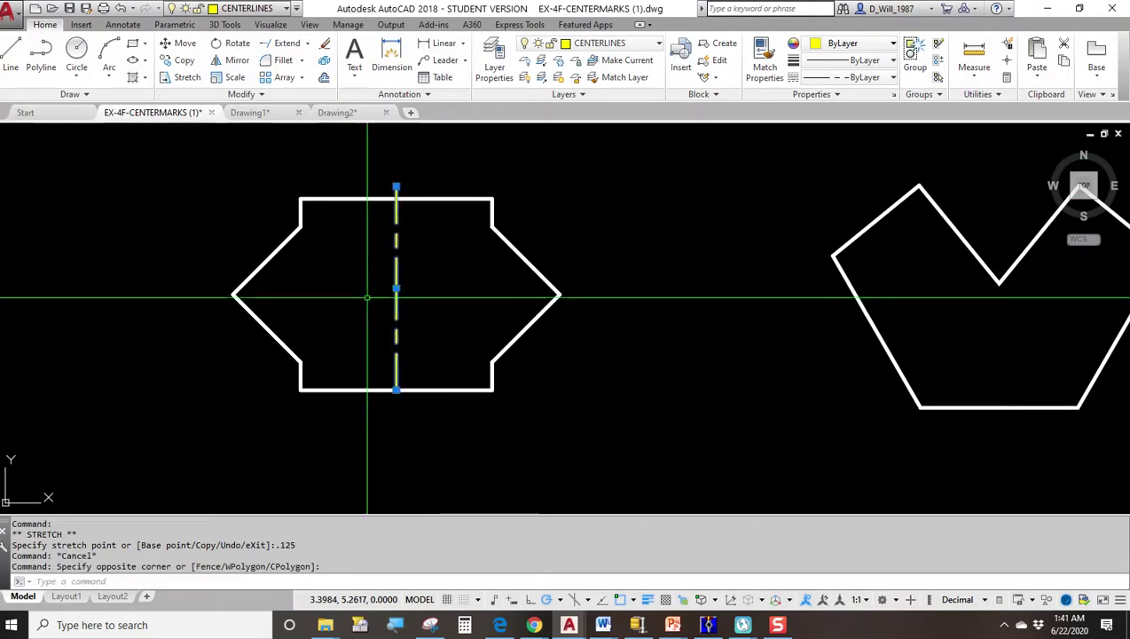
{"action": "left_click", "coordinate": [396, 388]}
{"action": "type", "text": "."}
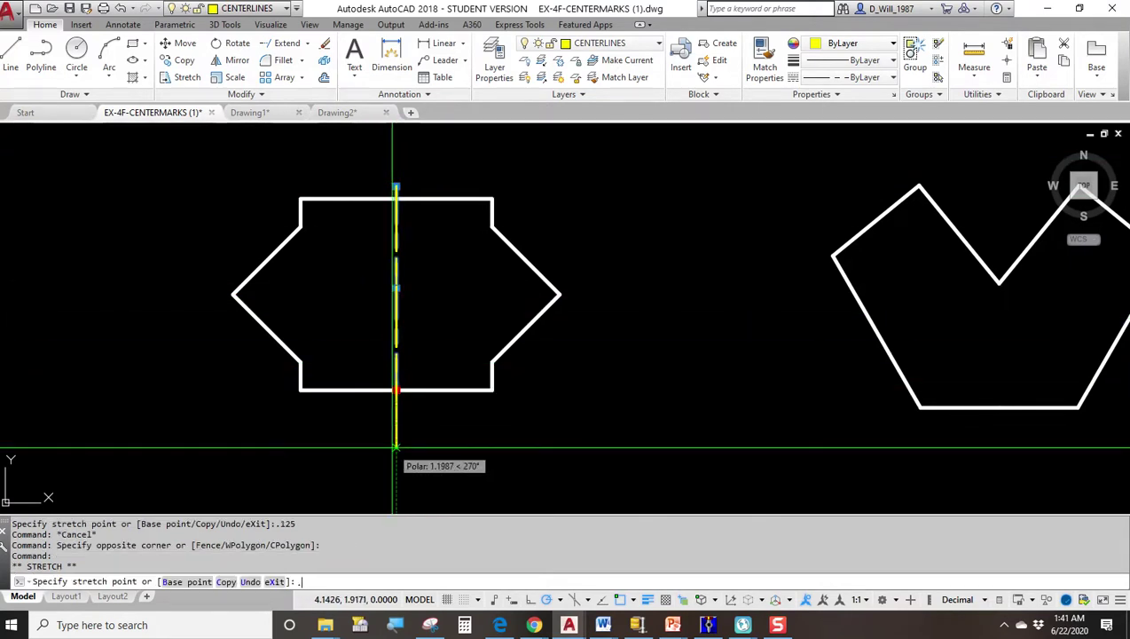
{"action": "type", "text": "25"}
{"action": "key", "text": "Return"}
{"action": "key", "text": "Escape"}
{"action": "key", "text": "Escape"}
{"action": "middle_click_drag", "start_coordinate": [625, 449], "coordinate": [529, 446]}
{"action": "left_click", "coordinate": [302, 264]}
{"action": "key", "text": "Escape"}
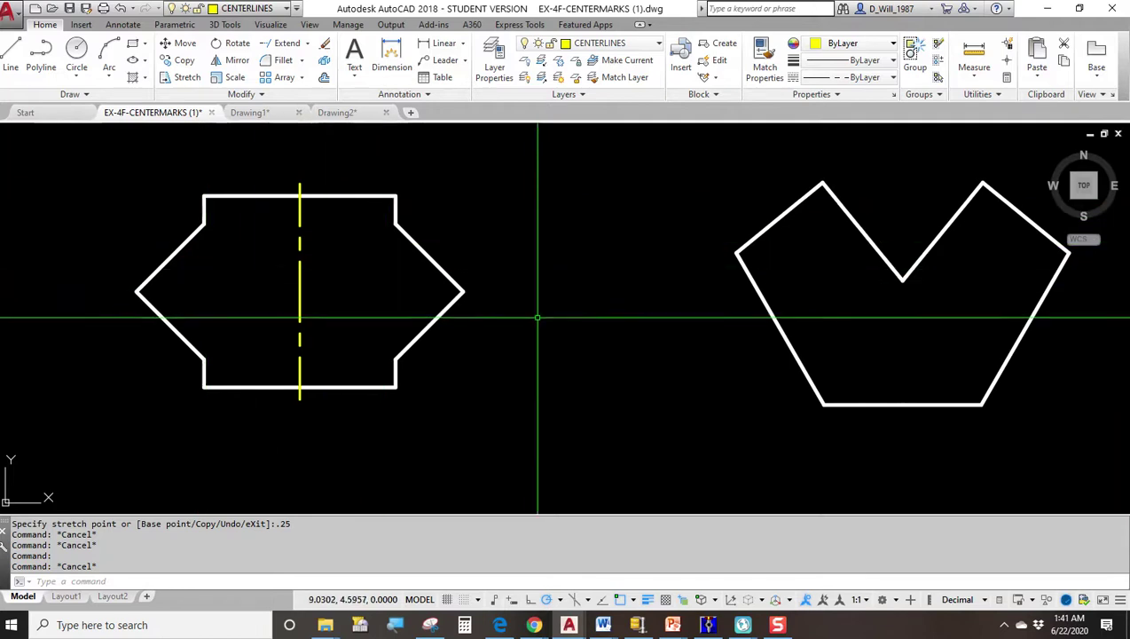
Step: Draw a vertical centerline through the V-notched polygon, between the notch vertex and the midpoint of its bottom edge
{"action": "middle_click_drag", "start_coordinate": [583, 331], "coordinate": [401, 348]}
{"action": "middle_click_drag", "start_coordinate": [721, 346], "coordinate": [405, 359]}
{"action": "left_click", "coordinate": [10, 55]}
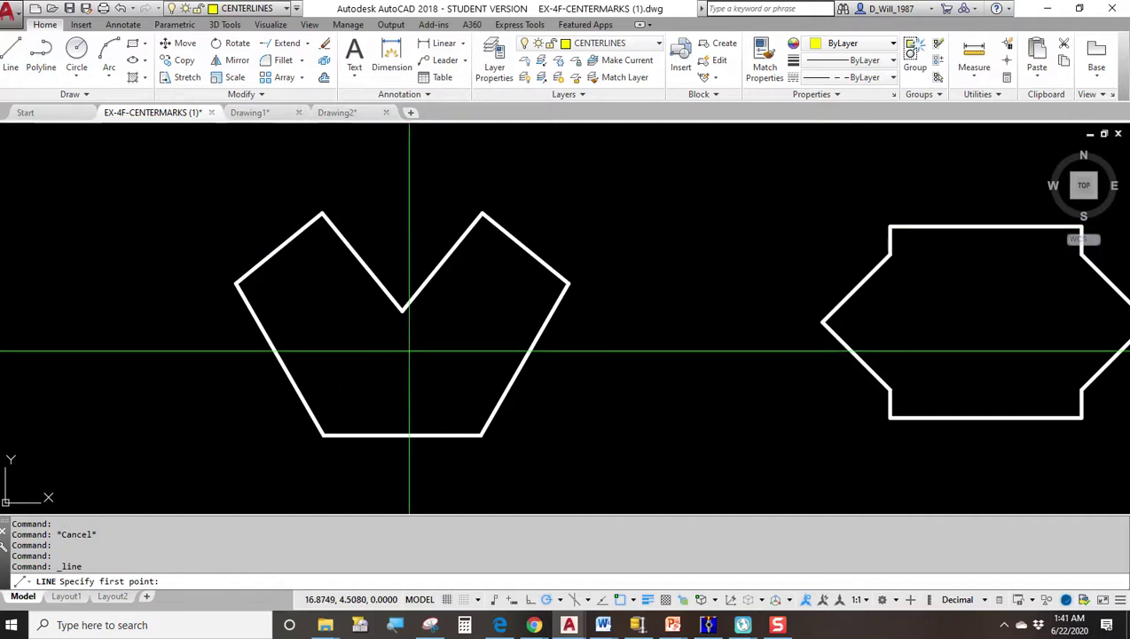
{"action": "left_click", "coordinate": [402, 310]}
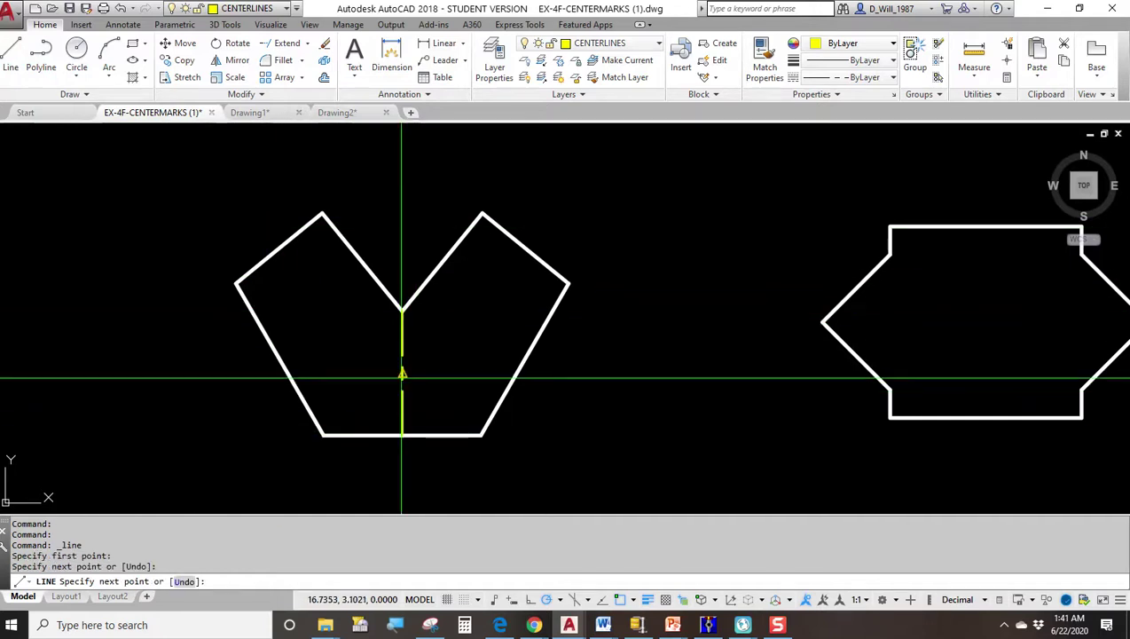
{"action": "key", "text": "Escape"}
Step: Stretch the V-notched polygon's centerline about 0.7 upward past the notch vertex and downward past the bottom edge
{"action": "left_click", "coordinate": [403, 348]}
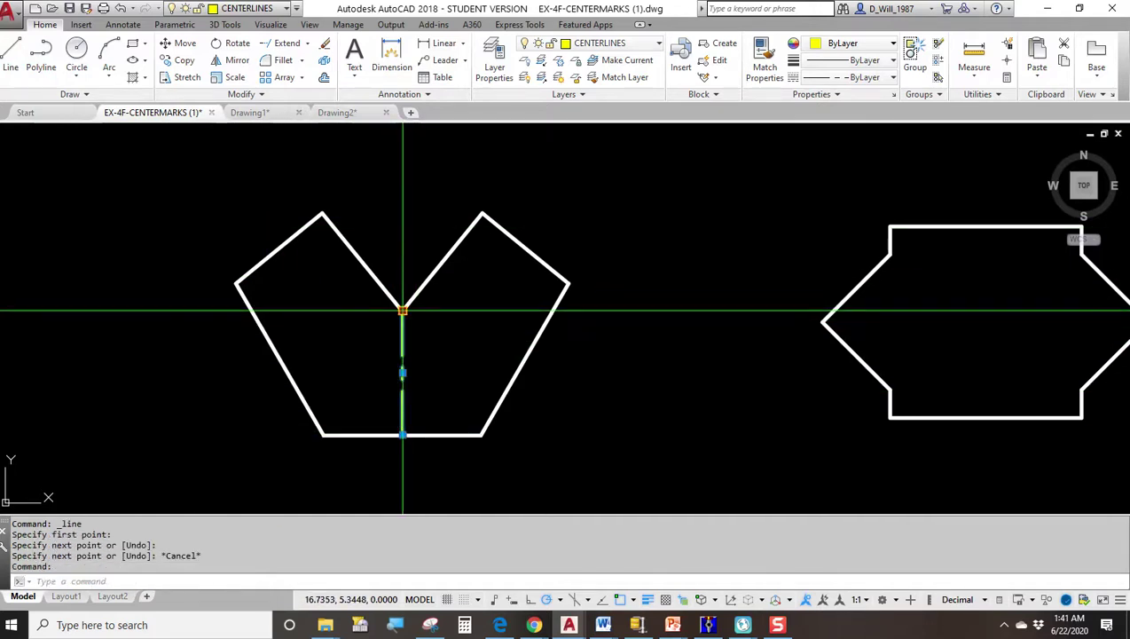
{"action": "left_click", "coordinate": [402, 311]}
{"action": "left_click", "coordinate": [403, 278]}
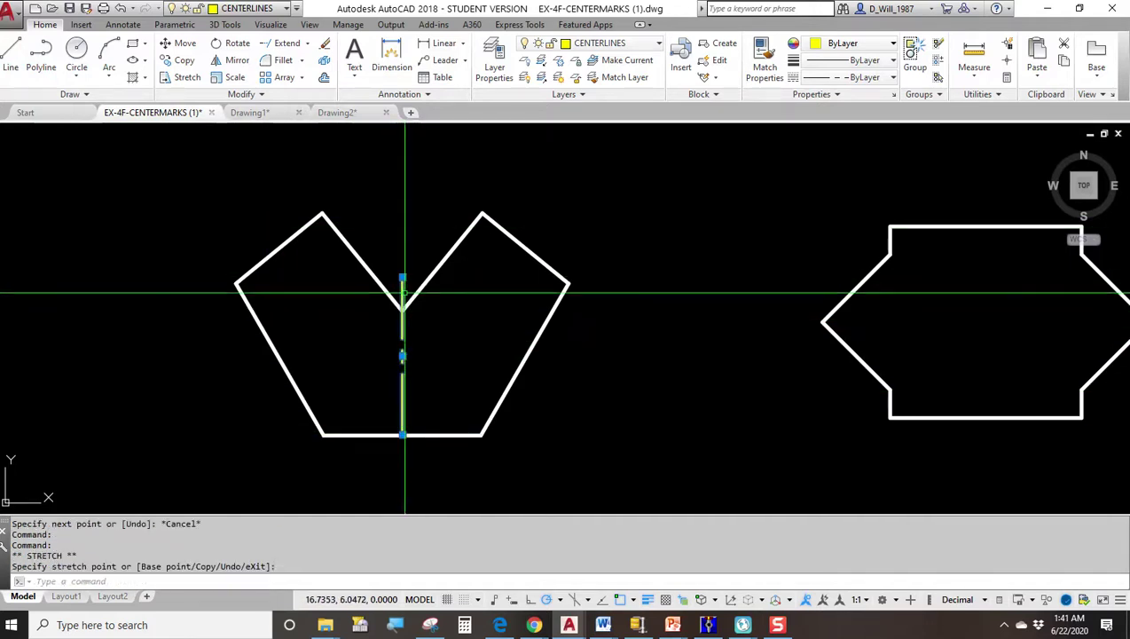
{"action": "left_click", "coordinate": [402, 434]}
{"action": "left_click", "coordinate": [402, 472]}
{"action": "key", "text": "Escape"}
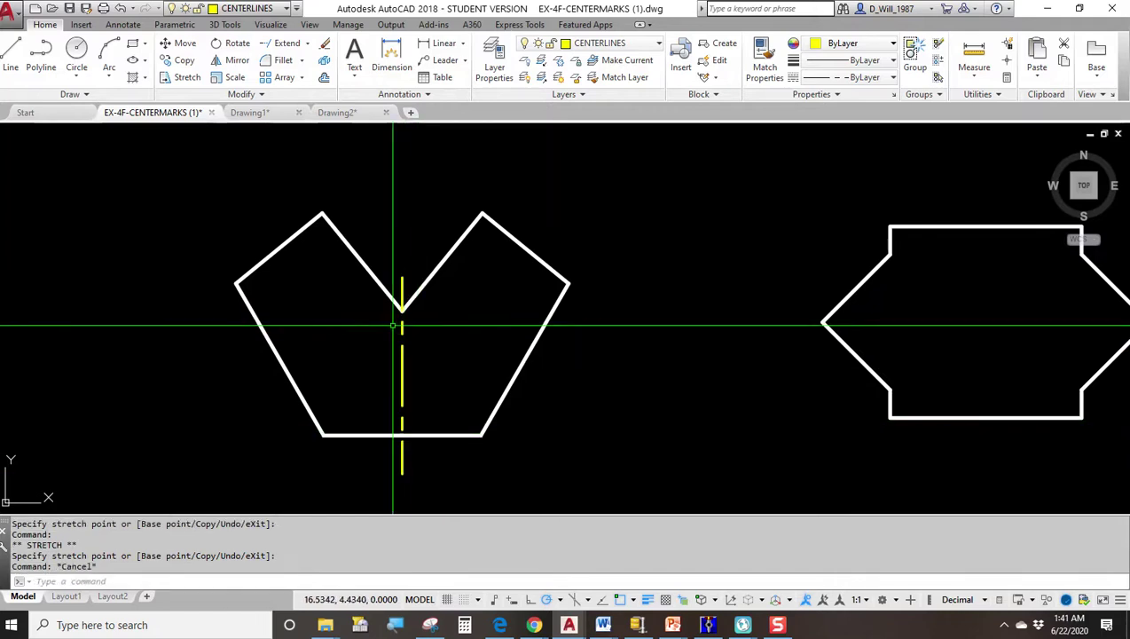
Step: Draw a horizontal centerline from the left vertex to the right vertex of the third polygon
{"action": "scroll", "coordinate": [433, 392], "scroll_direction": "down", "scroll_amount": 2}
{"action": "middle_click_drag", "start_coordinate": [433, 392], "coordinate": [560, 379]}
{"action": "scroll", "coordinate": [560, 379], "scroll_direction": "up", "scroll_amount": 2}
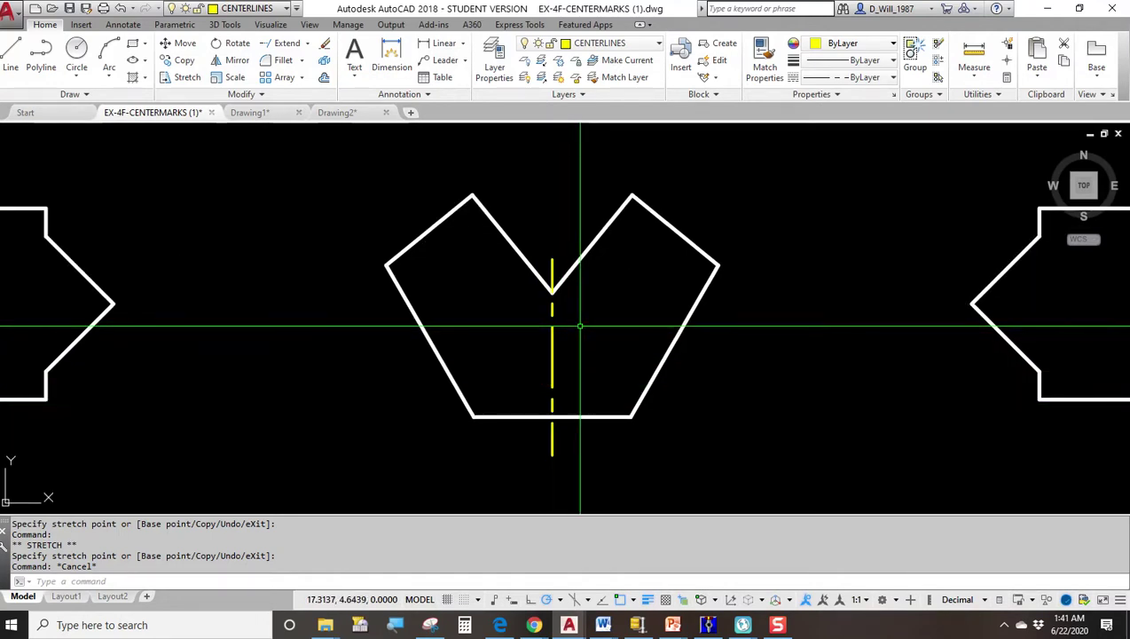
{"action": "middle_click_drag", "start_coordinate": [741, 353], "coordinate": [450, 354]}
{"action": "scroll", "coordinate": [450, 354], "scroll_direction": "down", "scroll_amount": 4}
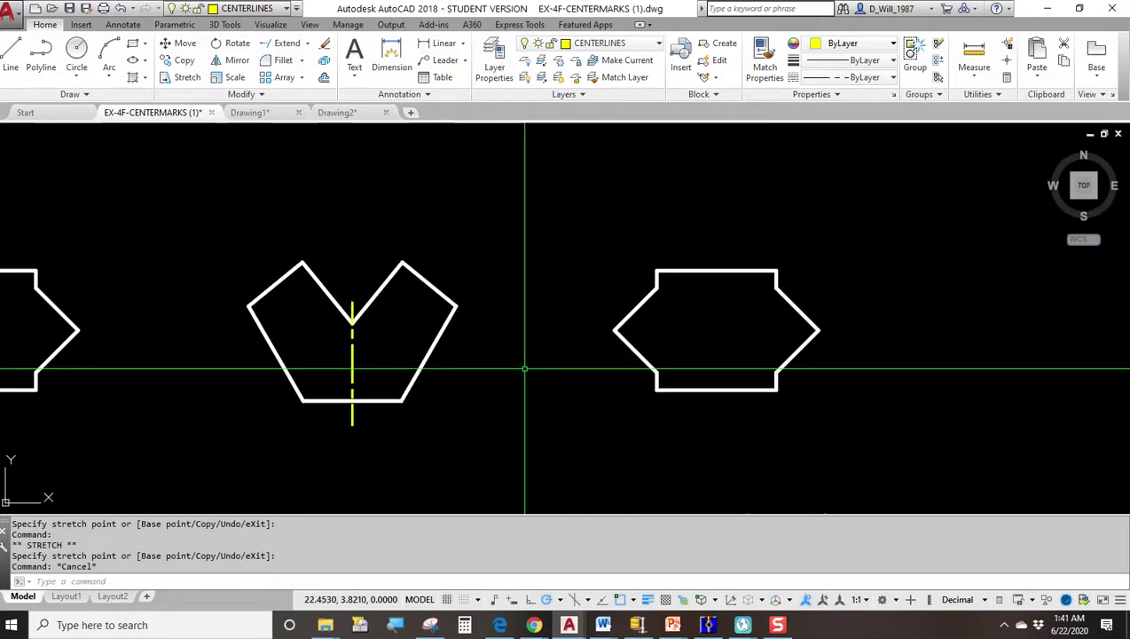
{"action": "middle_click_drag", "start_coordinate": [588, 373], "coordinate": [527, 331]}
{"action": "scroll", "coordinate": [583, 337], "scroll_direction": "up", "scroll_amount": 3}
{"action": "scroll", "coordinate": [426, 319], "scroll_direction": "up", "scroll_amount": 1}
{"action": "type", "text": "l"}
{"action": "key", "text": "Return"}
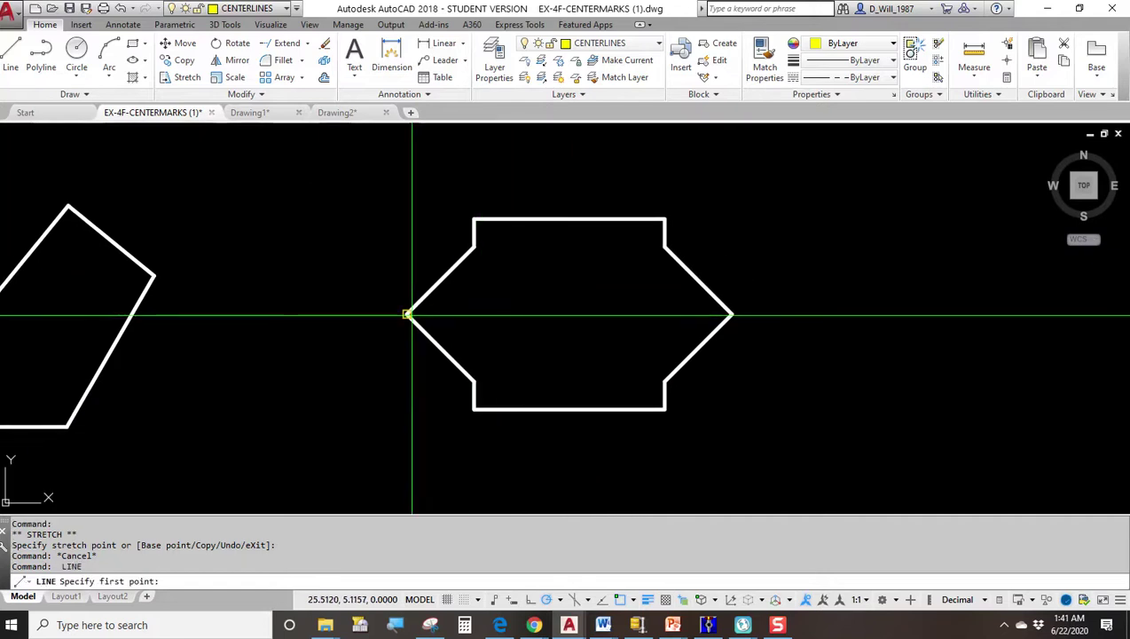
{"action": "left_click", "coordinate": [733, 314]}
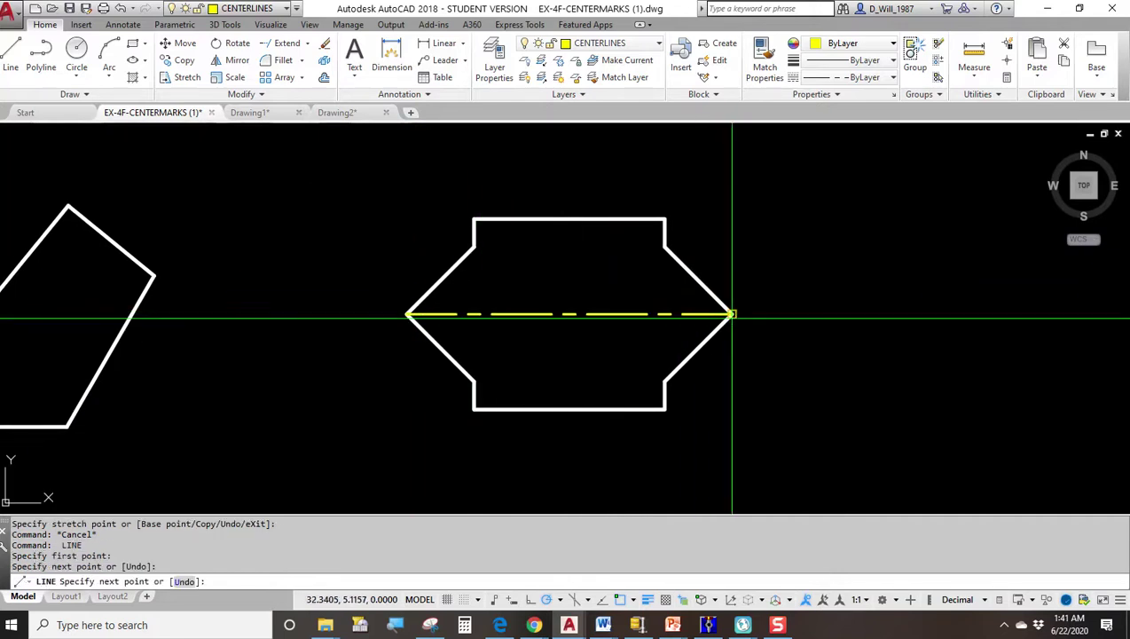
{"action": "key", "text": "Escape"}
Step: Stretch both ends of the third polygon's horizontal centerline about 0.7 beyond its left and right vertices
{"action": "left_click", "coordinate": [732, 314]}
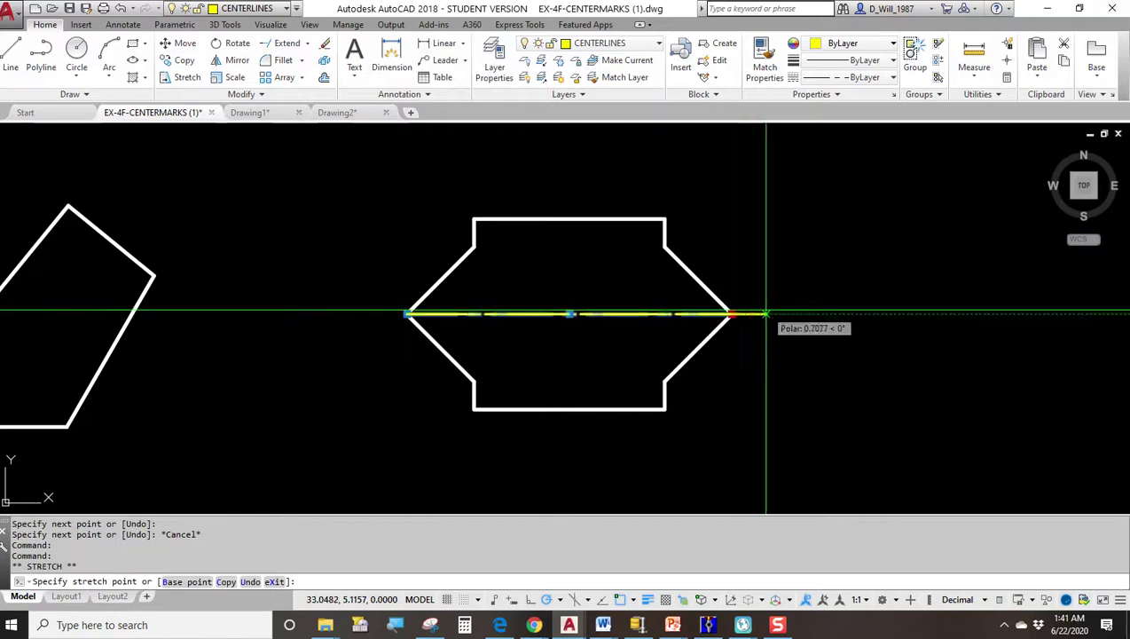
{"action": "left_click", "coordinate": [765, 314]}
{"action": "left_click", "coordinate": [373, 314]}
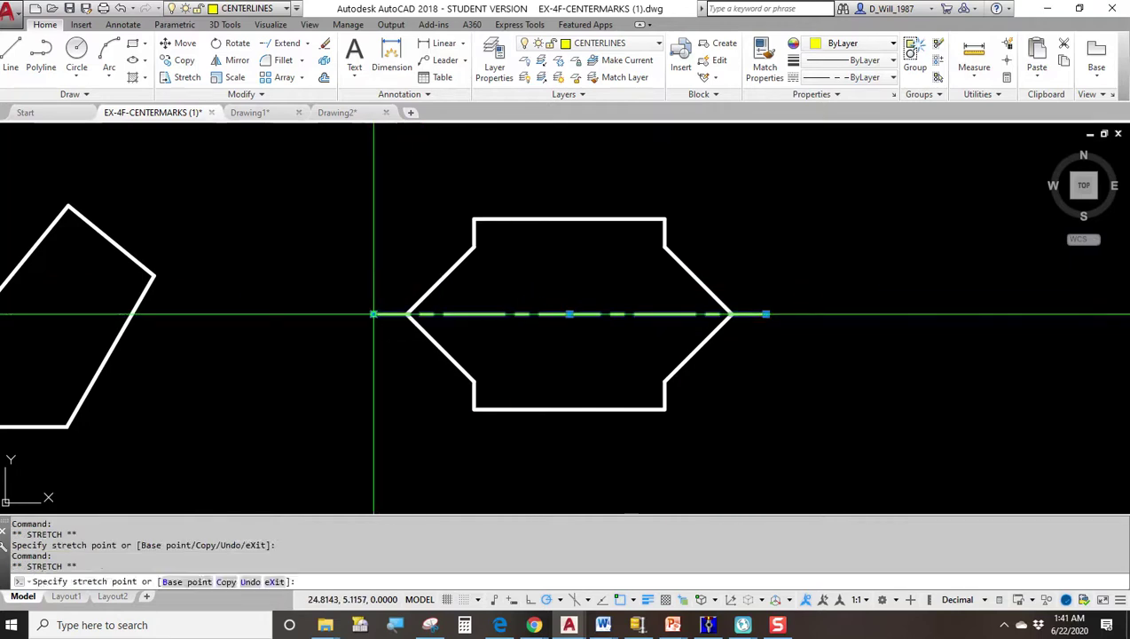
{"action": "key", "text": "Escape"}
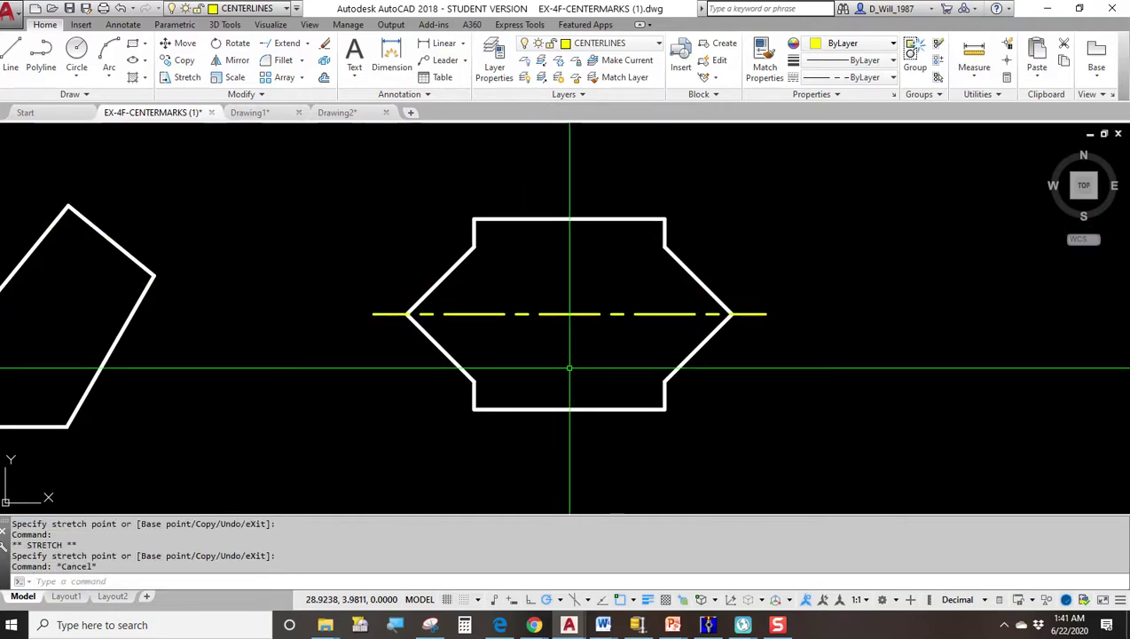
Step: Examine the polygon centerlines and the circles' center marks, checking the horizontal line in the leftmost circle
{"action": "scroll", "coordinate": [571, 368], "scroll_direction": "down", "scroll_amount": 2}
{"action": "middle_click_drag", "start_coordinate": [554, 368], "coordinate": [699, 369]}
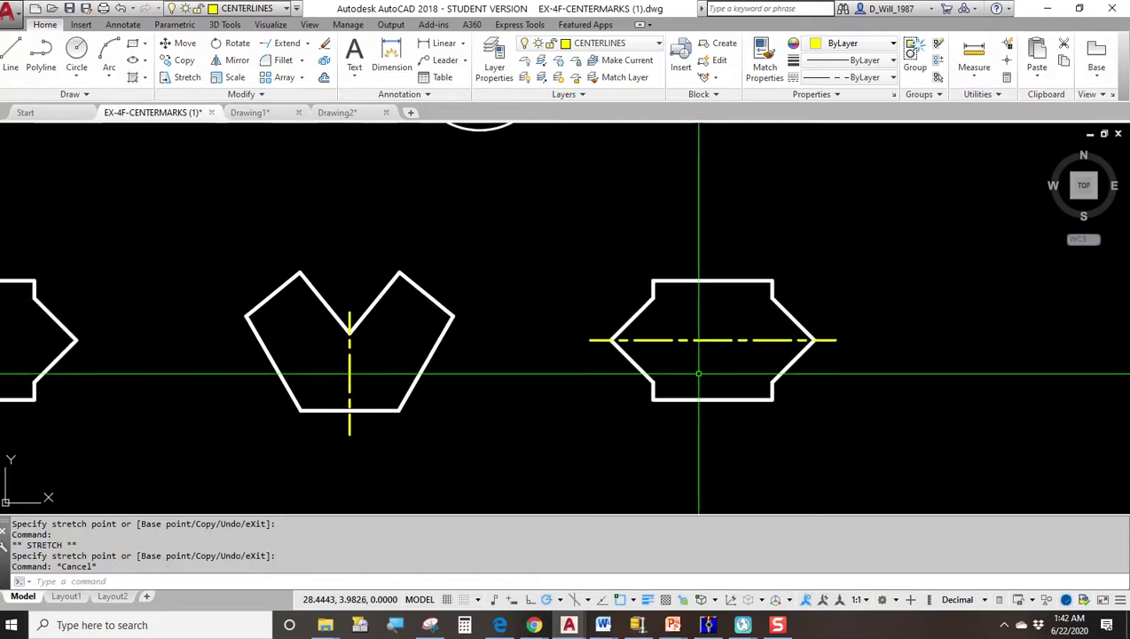
{"action": "middle_click_drag", "start_coordinate": [565, 368], "coordinate": [695, 462]}
{"action": "mouse_move", "coordinate": [671, 314]}
{"action": "middle_mouse_down"}
{"action": "mouse_move", "coordinate": [680, 404]}
{"action": "mouse_move", "coordinate": [660, 448]}
{"action": "mouse_move", "coordinate": [680, 373]}
{"action": "middle_mouse_up"}
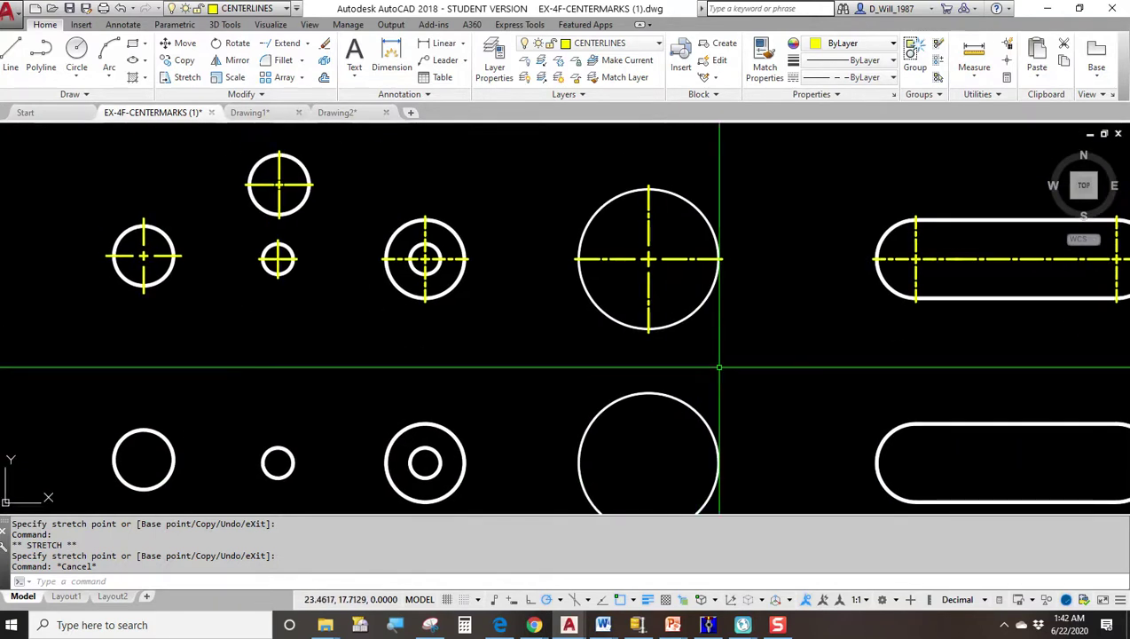
{"action": "mouse_move", "coordinate": [714, 319]}
{"action": "middle_mouse_down"}
{"action": "mouse_move", "coordinate": [686, 331]}
{"action": "mouse_move", "coordinate": [491, 307]}
{"action": "mouse_move", "coordinate": [474, 331]}
{"action": "middle_mouse_up"}
{"action": "scroll", "coordinate": [496, 265], "scroll_direction": "up", "scroll_amount": 5}
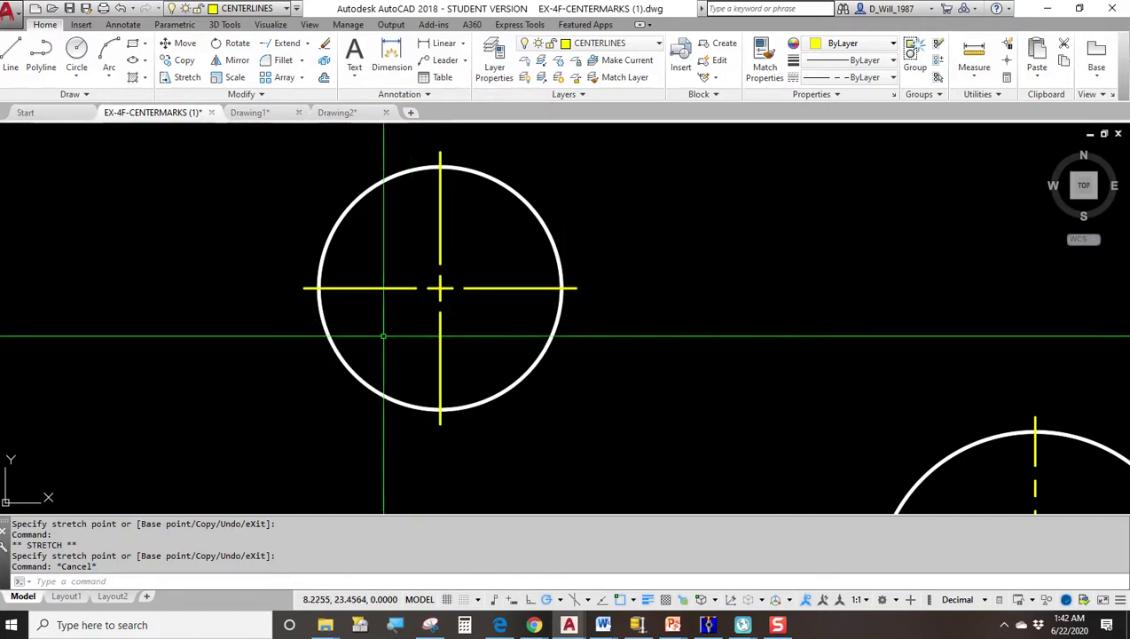
{"action": "scroll", "coordinate": [396, 331], "scroll_direction": "down", "scroll_amount": 3}
{"action": "scroll", "coordinate": [594, 242], "scroll_direction": "up", "scroll_amount": 3}
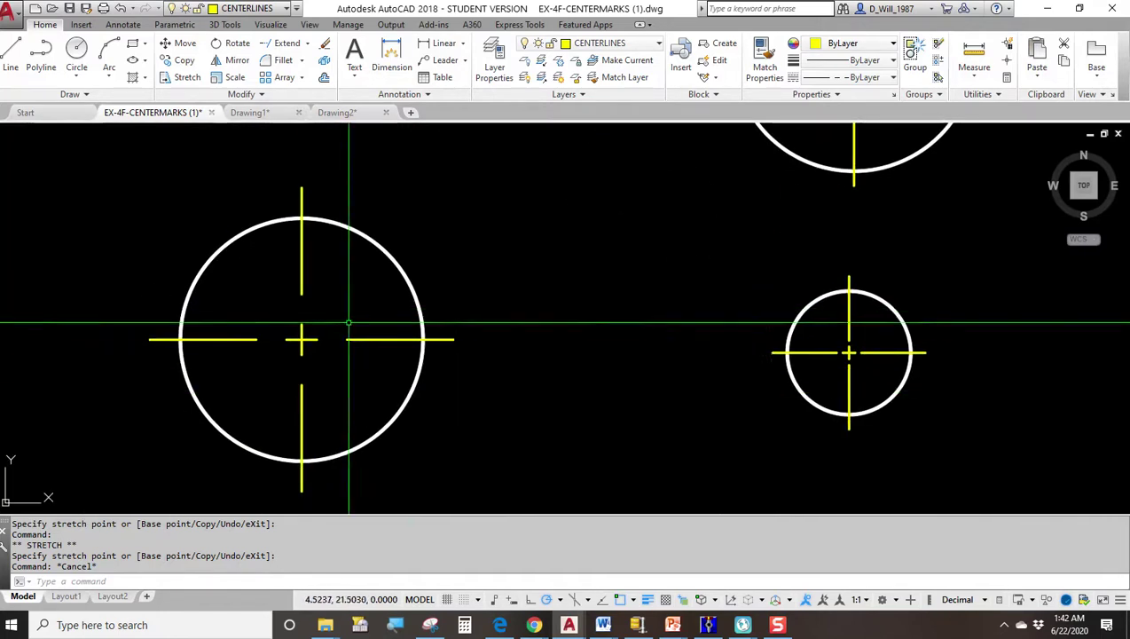
{"action": "left_click", "coordinate": [303, 338]}
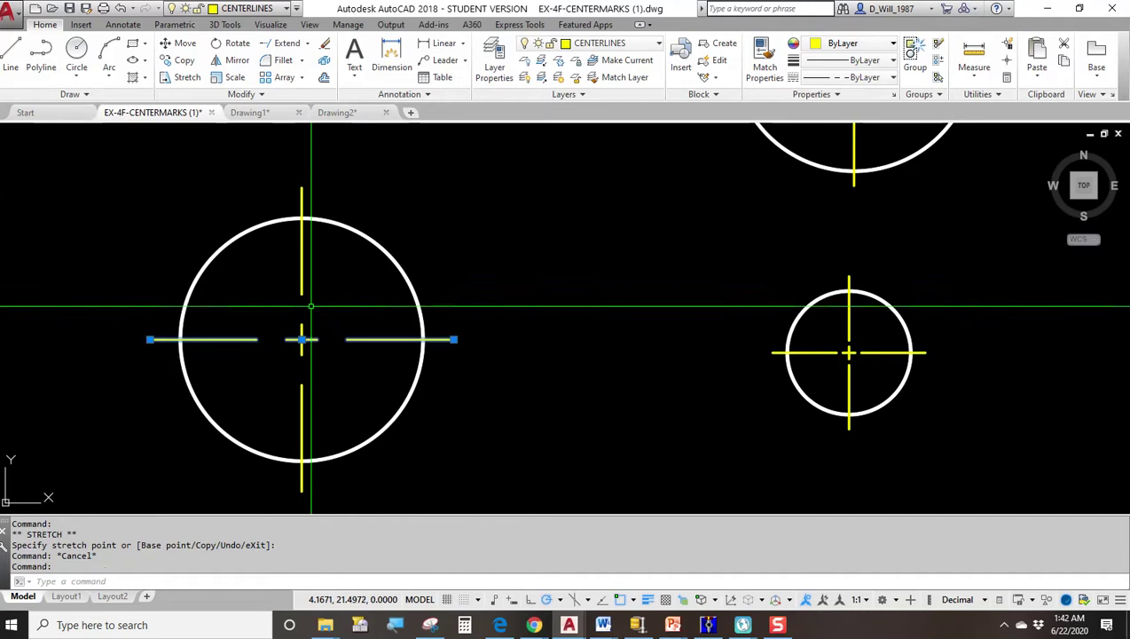
{"action": "left_click", "coordinate": [311, 271]}
{"action": "key", "text": "Escape"}
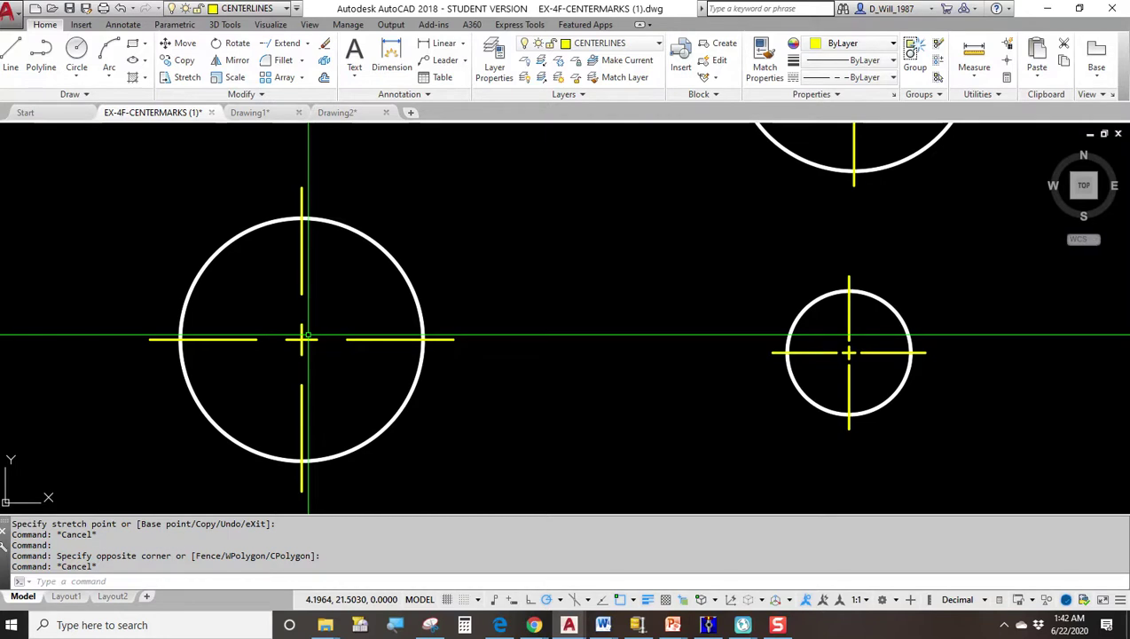
{"action": "scroll", "coordinate": [710, 341], "scroll_direction": "down", "scroll_amount": 2}
{"action": "middle_click_drag", "start_coordinate": [736, 337], "coordinate": [519, 334]}
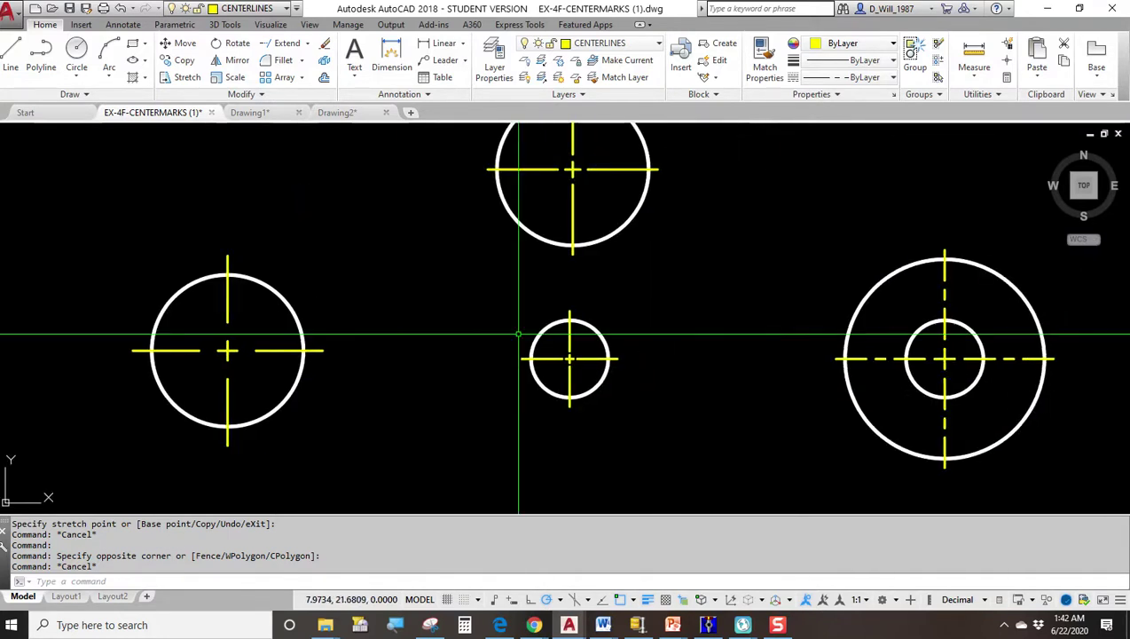
{"action": "middle_click_drag", "start_coordinate": [302, 310], "coordinate": [392, 280]}
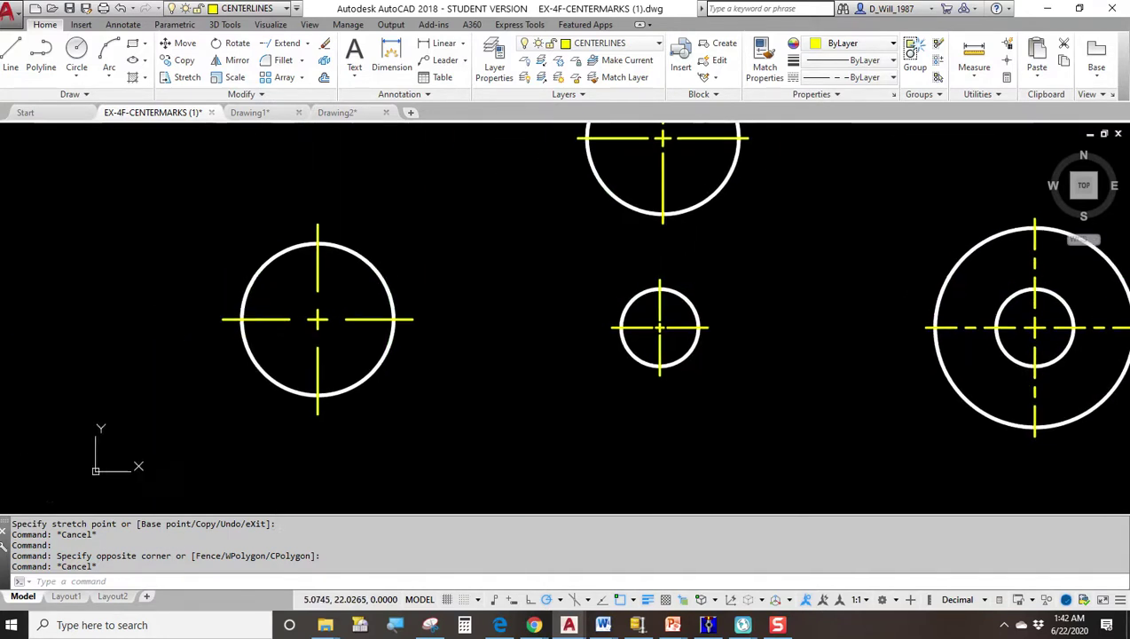
{"action": "scroll", "coordinate": [398, 307], "scroll_direction": "up", "scroll_amount": 2}
{"action": "left_click", "coordinate": [369, 266]}
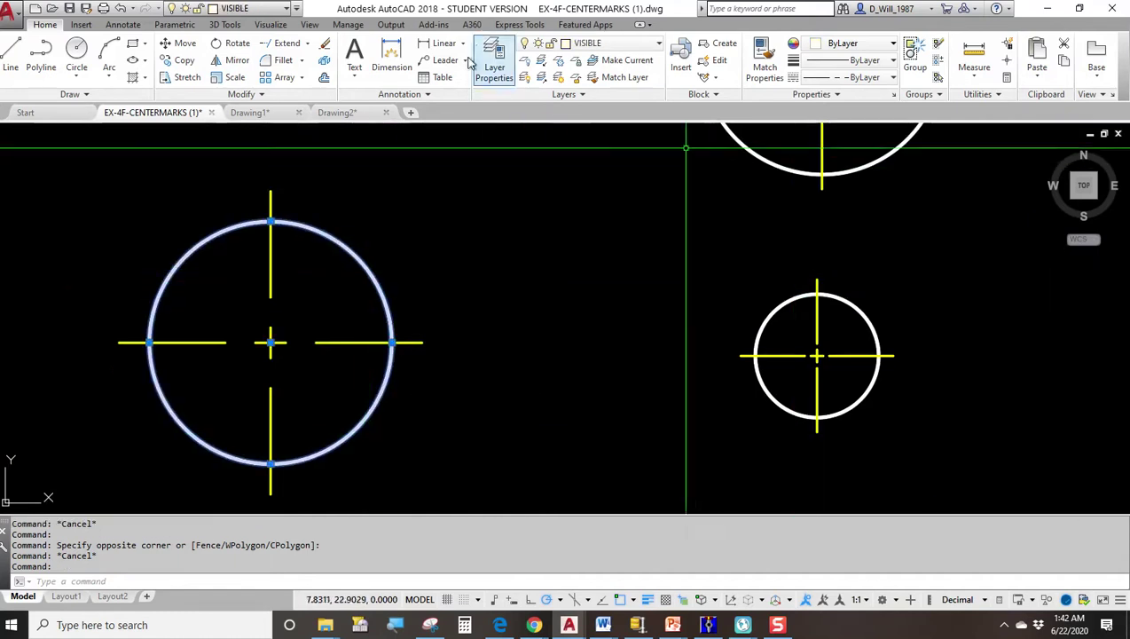
{"action": "key", "text": "Escape"}
{"action": "left_click", "coordinate": [121, 25]}
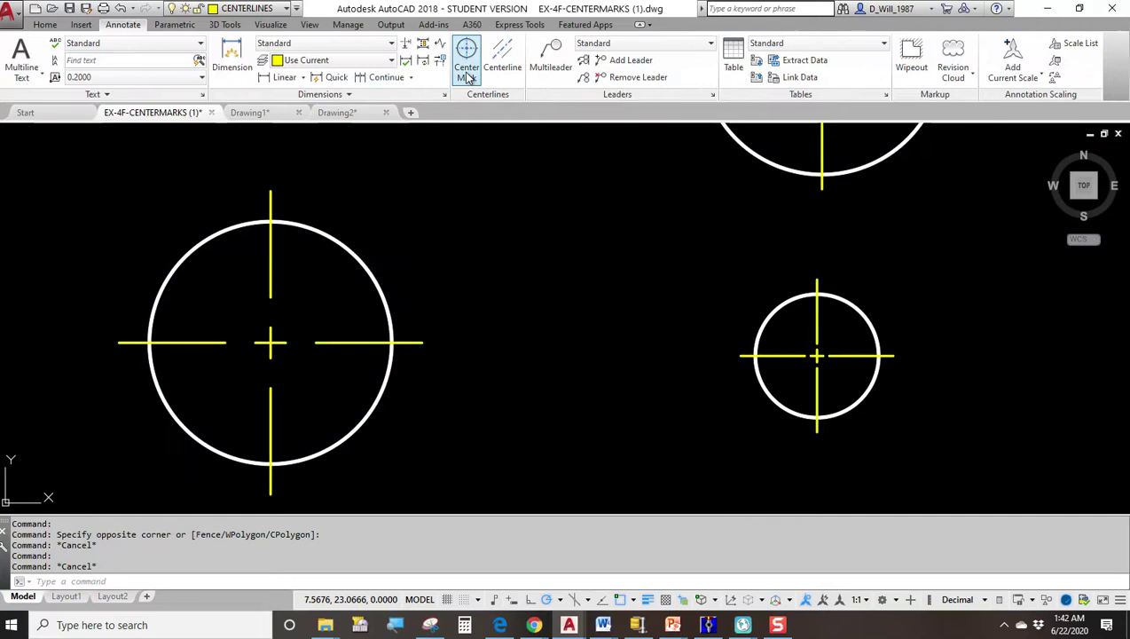
{"action": "left_click", "coordinate": [47, 25]}
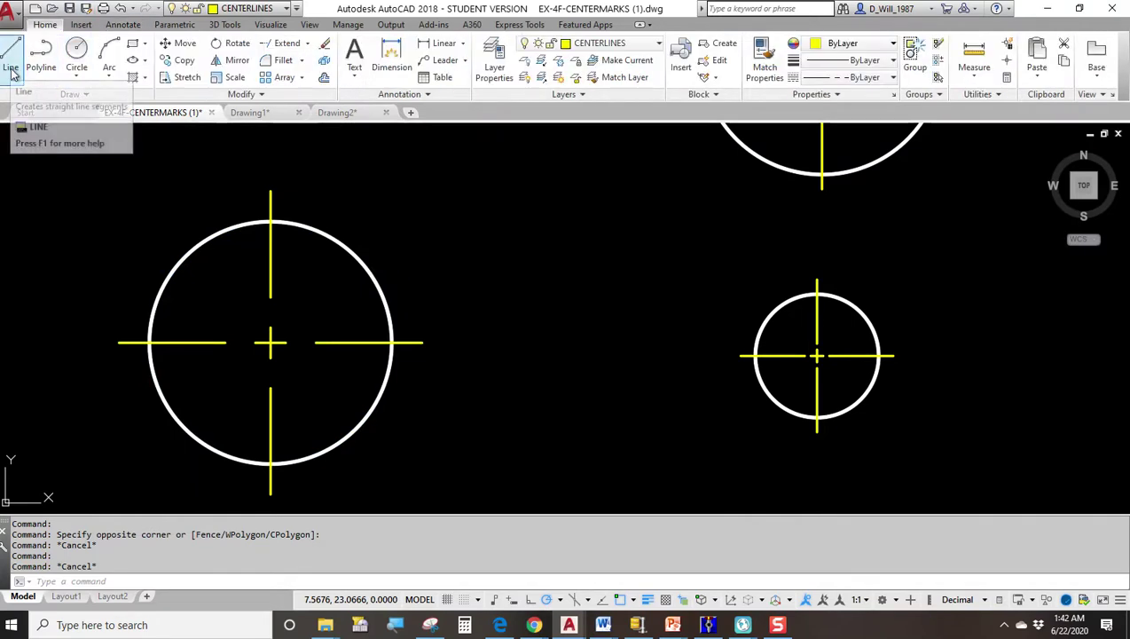
{"action": "left_click", "coordinate": [379, 244]}
{"action": "scroll", "coordinate": [383, 249], "scroll_direction": "down", "scroll_amount": 2}
{"action": "middle_click_drag", "start_coordinate": [383, 248], "coordinate": [336, 332]}
{"action": "middle_click_drag", "start_coordinate": [511, 281], "coordinate": [497, 281]}
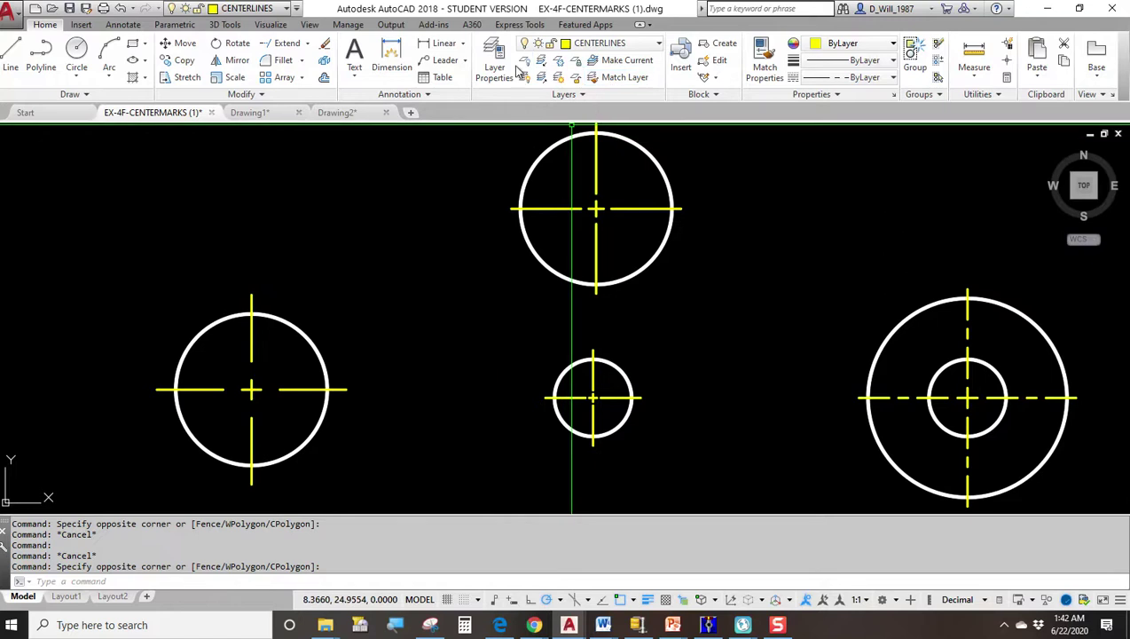
Step: Inspect the vertical and horizontal lines of the leftmost circle's center mark as separate objects
{"action": "left_click", "coordinate": [253, 342]}
{"action": "left_click", "coordinate": [252, 391]}
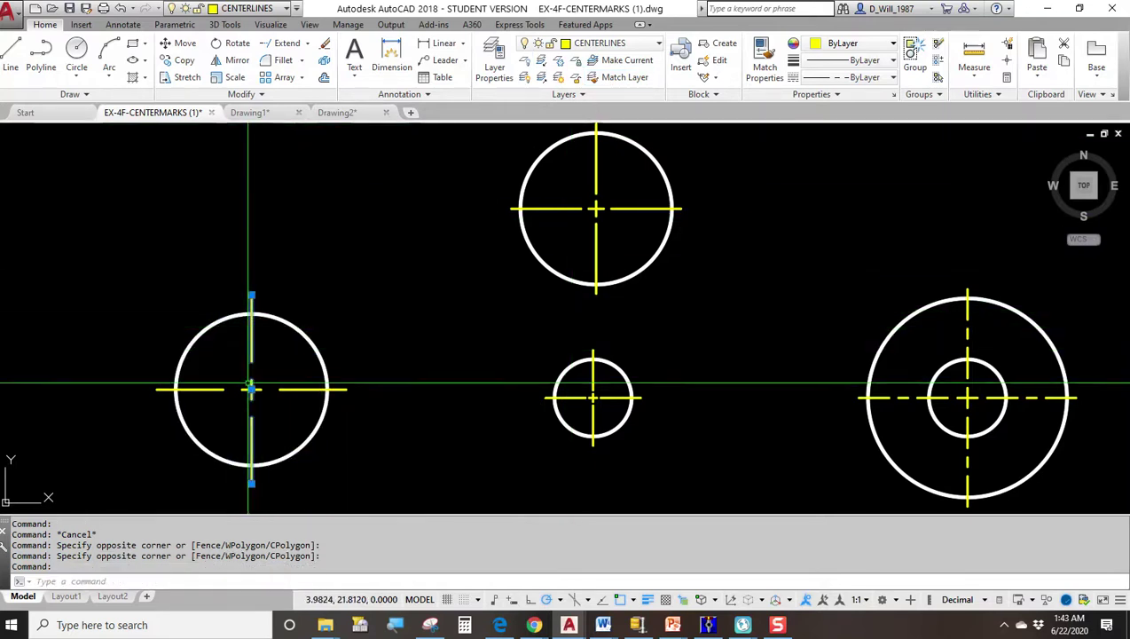
{"action": "key", "text": "Escape"}
{"action": "left_click", "coordinate": [298, 389]}
{"action": "key", "text": "Escape"}
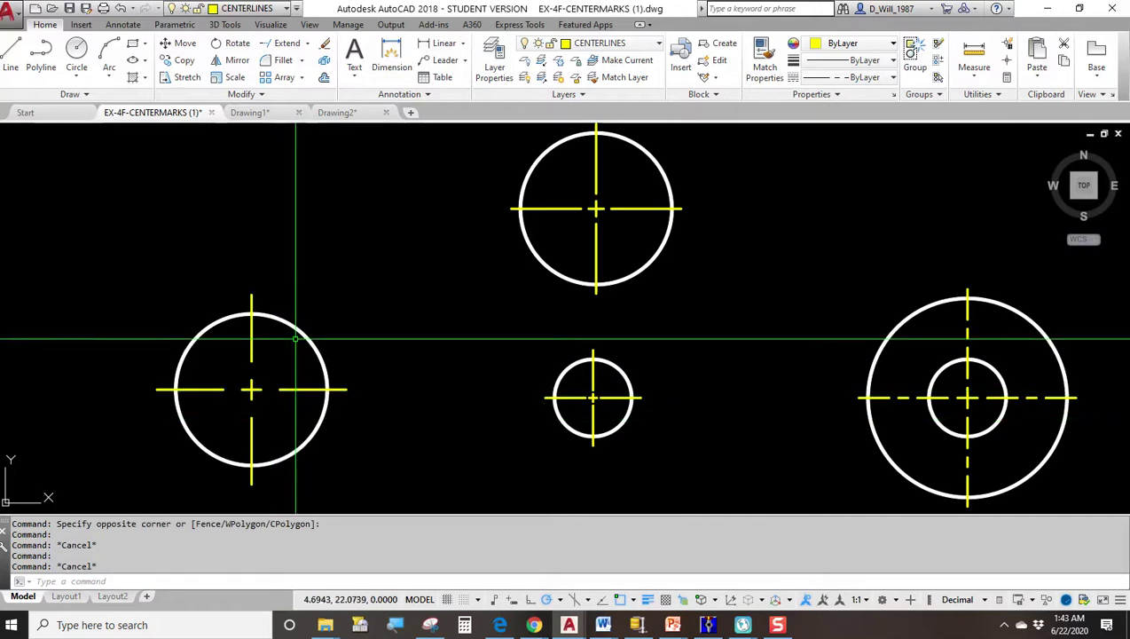
Step: Enlarge the leftmost circle by stretching its upper quadrant point upward beyond the center mark
{"action": "left_click", "coordinate": [301, 334]}
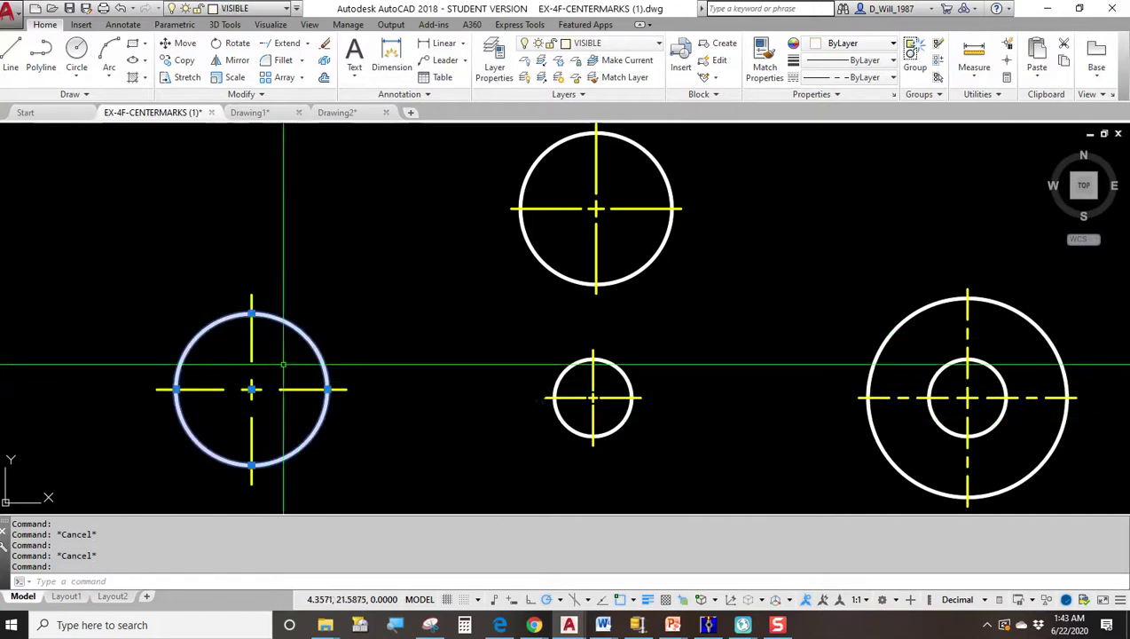
{"action": "left_click", "coordinate": [252, 313]}
{"action": "left_click", "coordinate": [252, 212]}
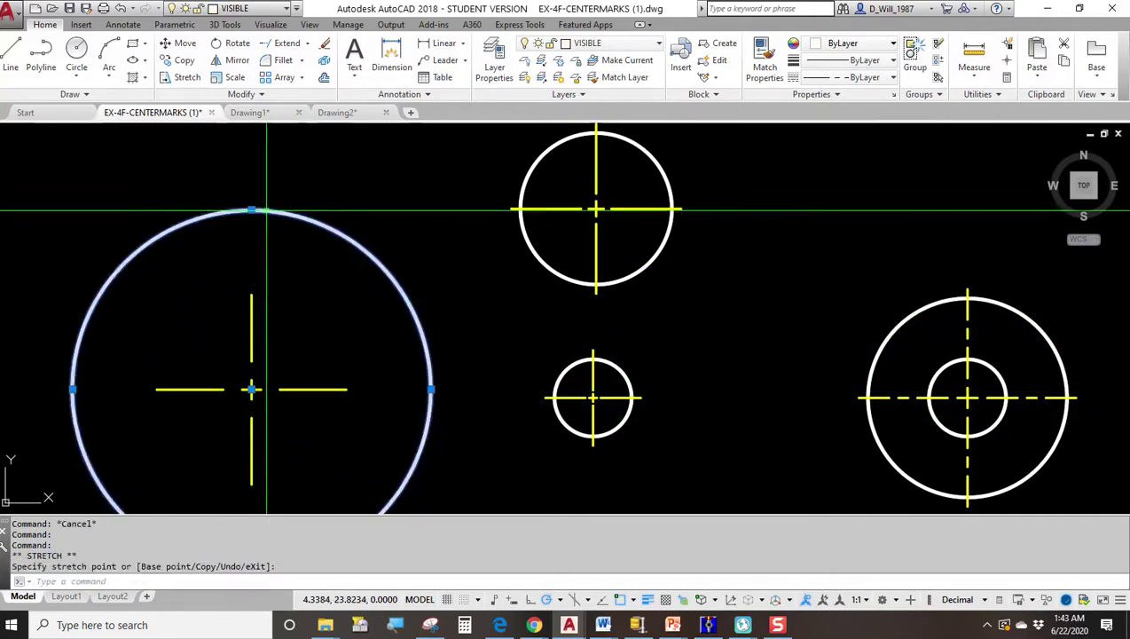
{"action": "middle_click_drag", "start_coordinate": [329, 354], "coordinate": [351, 265]}
{"action": "scroll", "coordinate": [351, 264], "scroll_direction": "down", "scroll_amount": 2}
{"action": "key", "text": "Escape"}
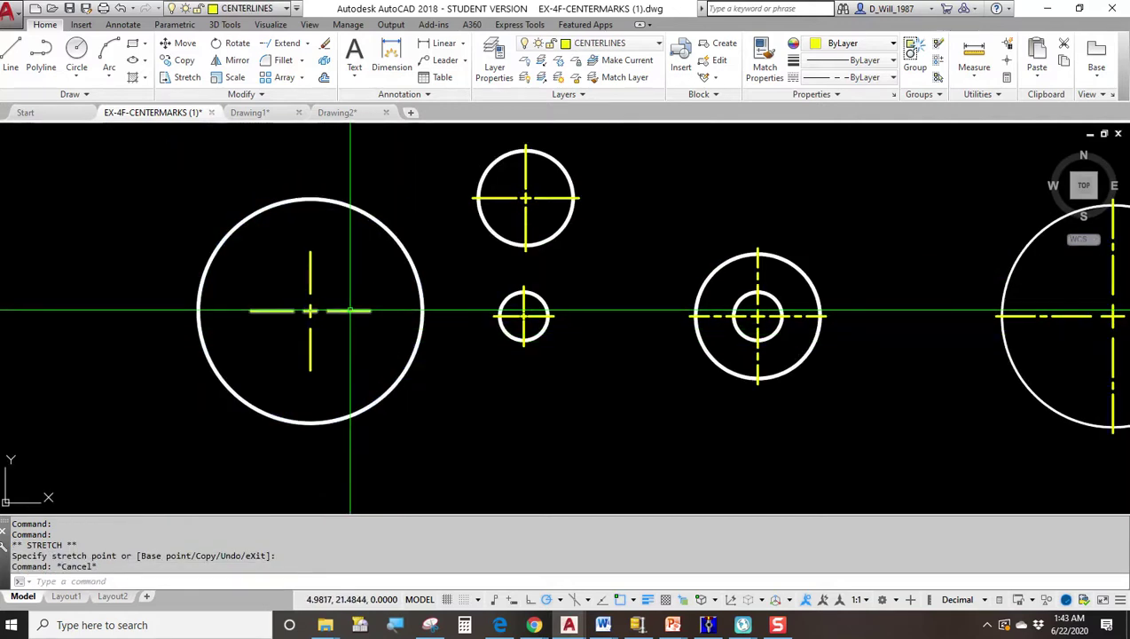
Step: Check the center mark lines inside the enlarged leftmost circle and undo the circle's stretch
{"action": "key", "text": "Escape"}
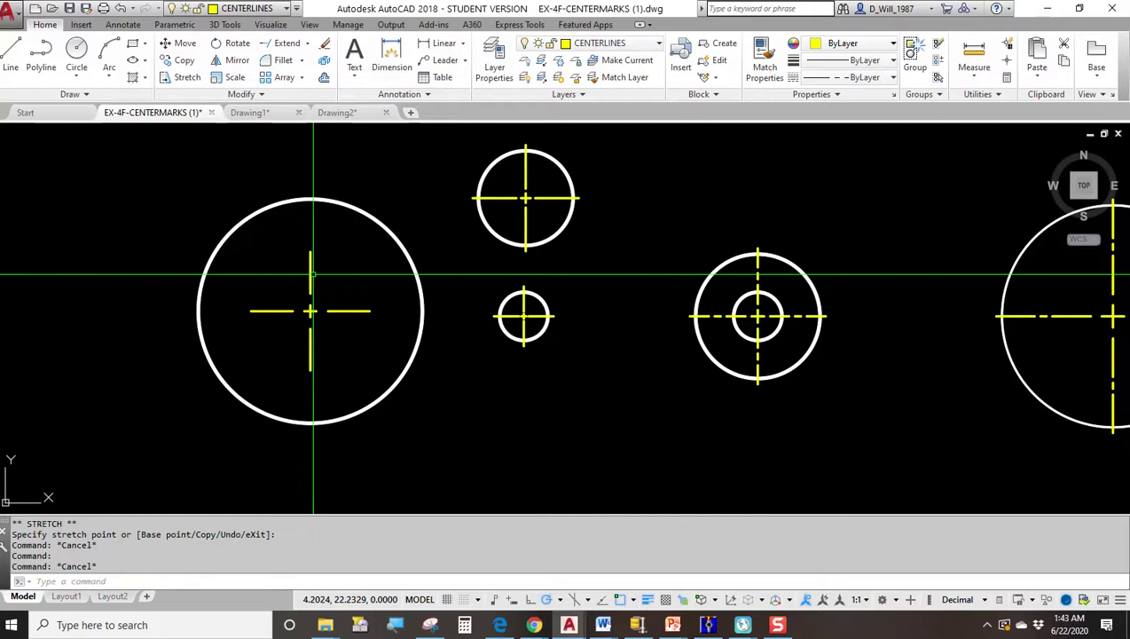
{"action": "left_click", "coordinate": [310, 284]}
{"action": "left_click", "coordinate": [311, 311]}
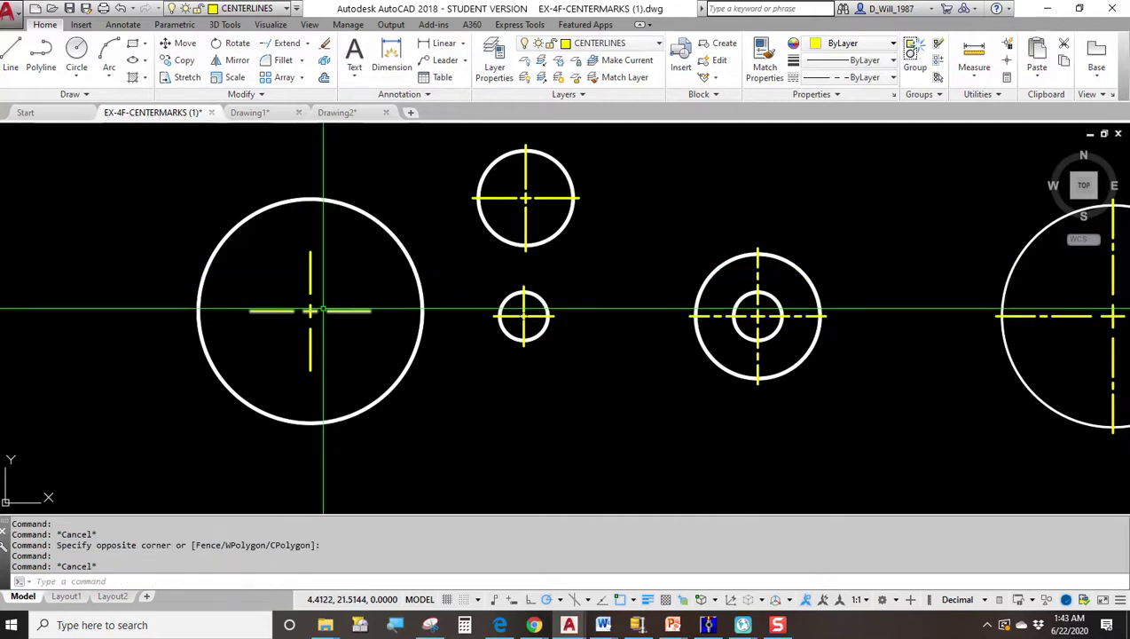
{"action": "key", "text": "ctrl+z"}
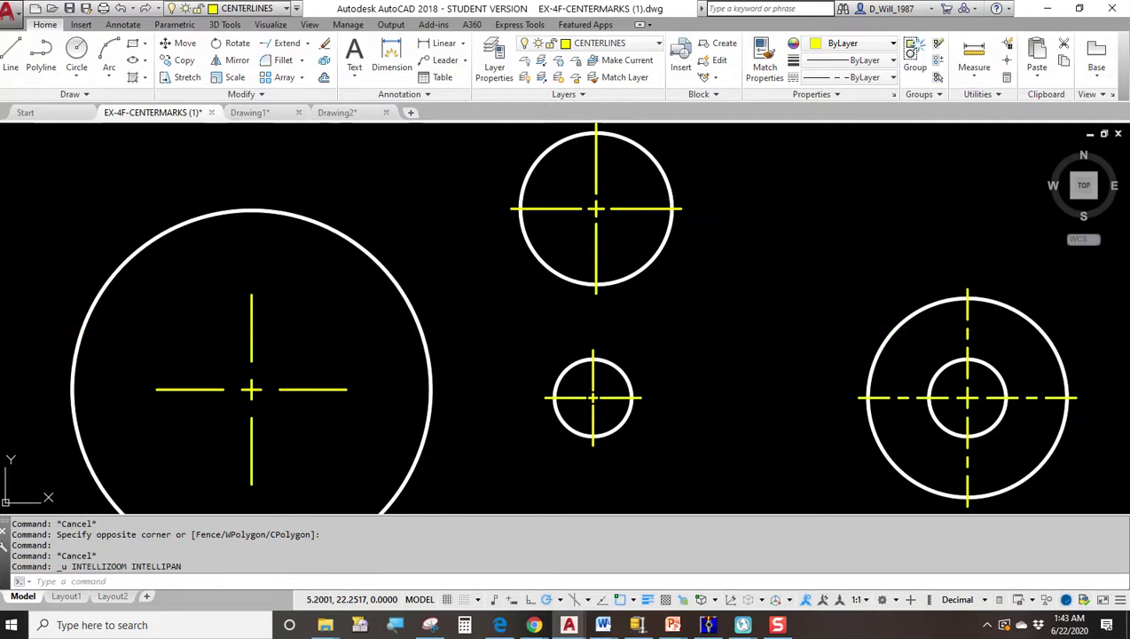
{"action": "key", "text": "ctrl+z"}
Step: Shrink the circle above the small circle to about half its size by stretching its right quadrant point inward
{"action": "middle_click_drag", "start_coordinate": [479, 241], "coordinate": [448, 224]}
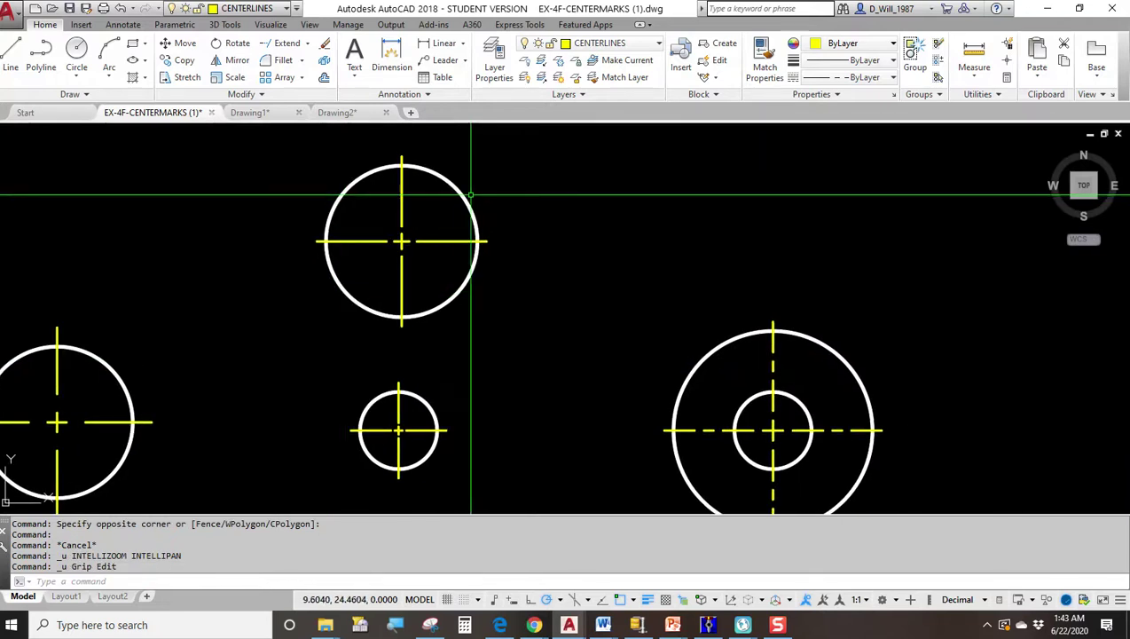
{"action": "left_click", "coordinate": [481, 241]}
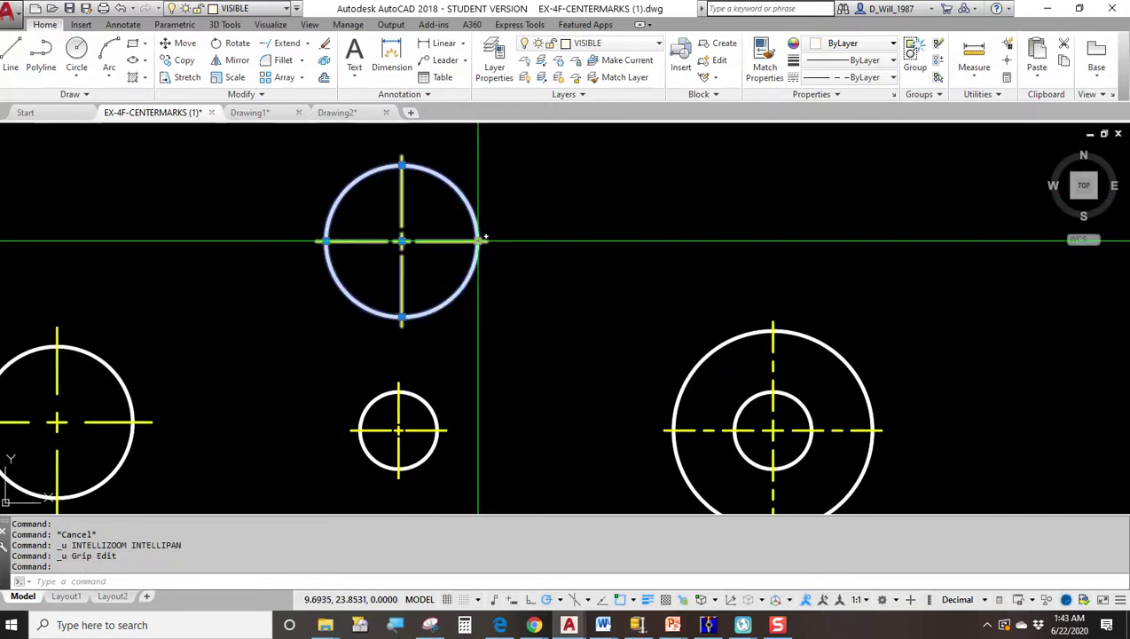
{"action": "left_click", "coordinate": [482, 240]}
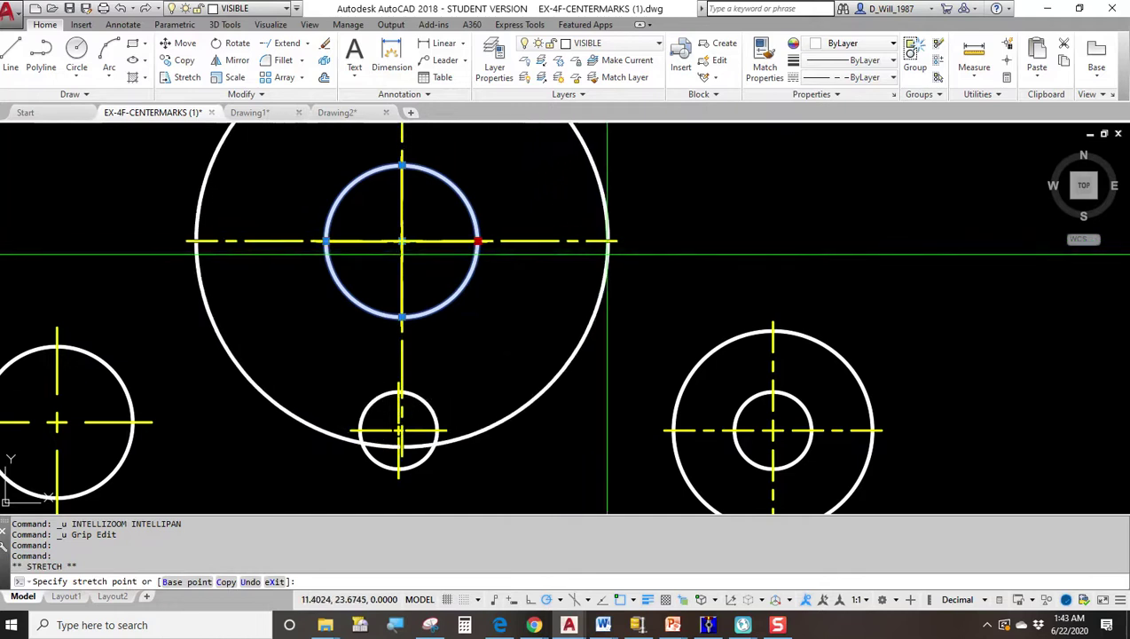
{"action": "scroll", "coordinate": [612, 248], "scroll_direction": "down", "scroll_amount": 4}
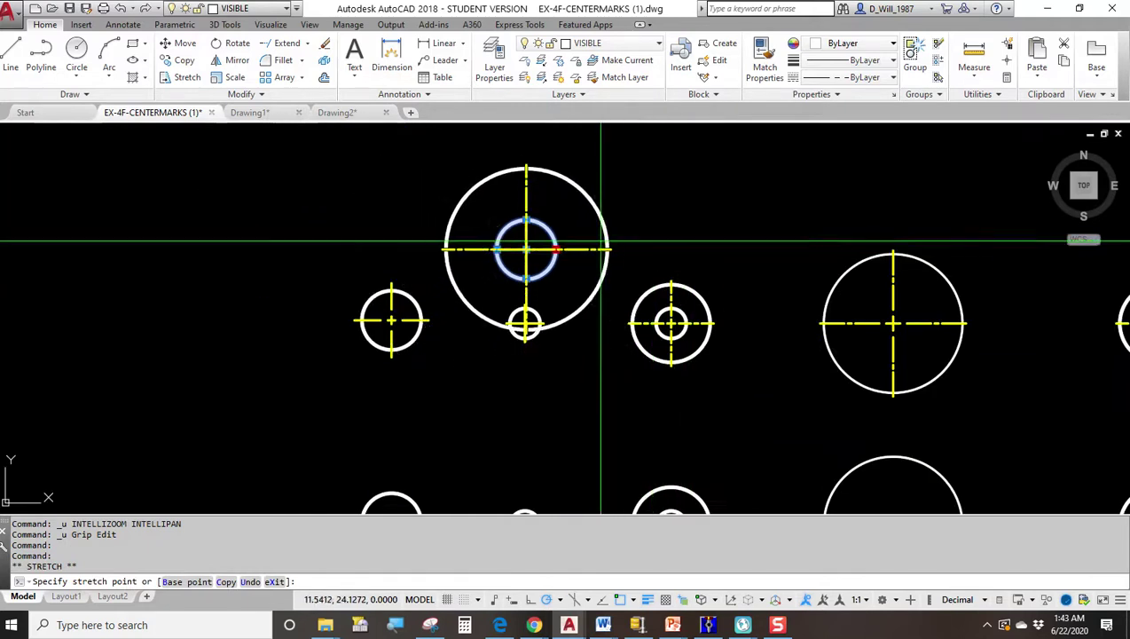
{"action": "scroll", "coordinate": [559, 239], "scroll_direction": "up", "scroll_amount": 4}
{"action": "scroll", "coordinate": [544, 243], "scroll_direction": "up", "scroll_amount": 2}
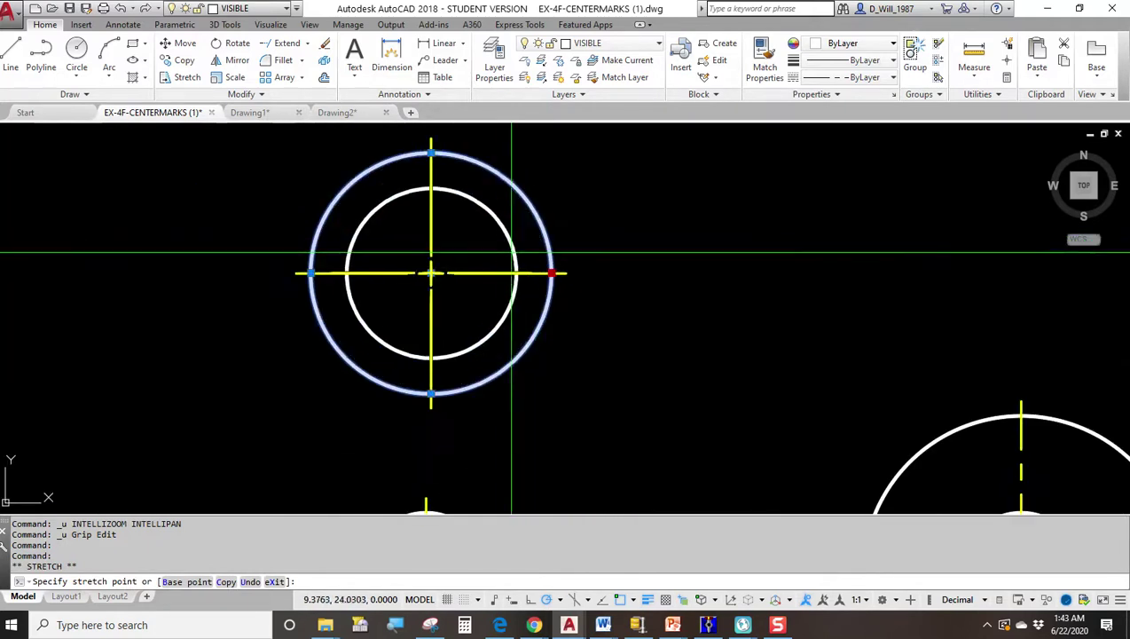
{"action": "left_click", "coordinate": [495, 275]}
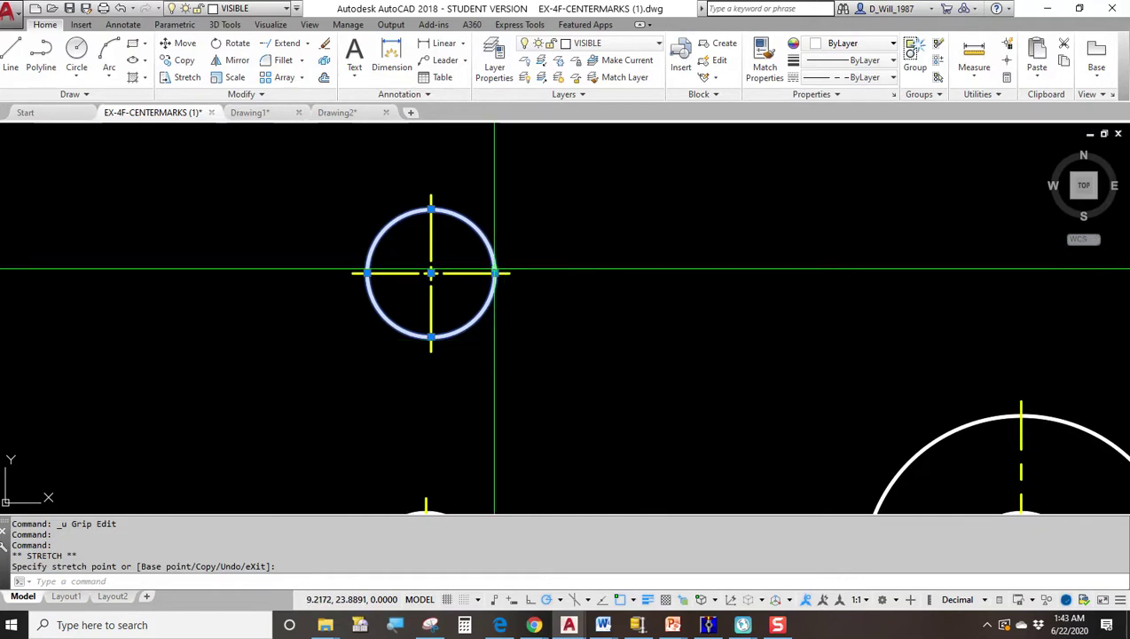
Step: Enlarge the same circle beyond its original size by stretching its right quadrant point outward, and clear the selection
{"action": "left_click", "coordinate": [495, 275]}
{"action": "left_click", "coordinate": [585, 274]}
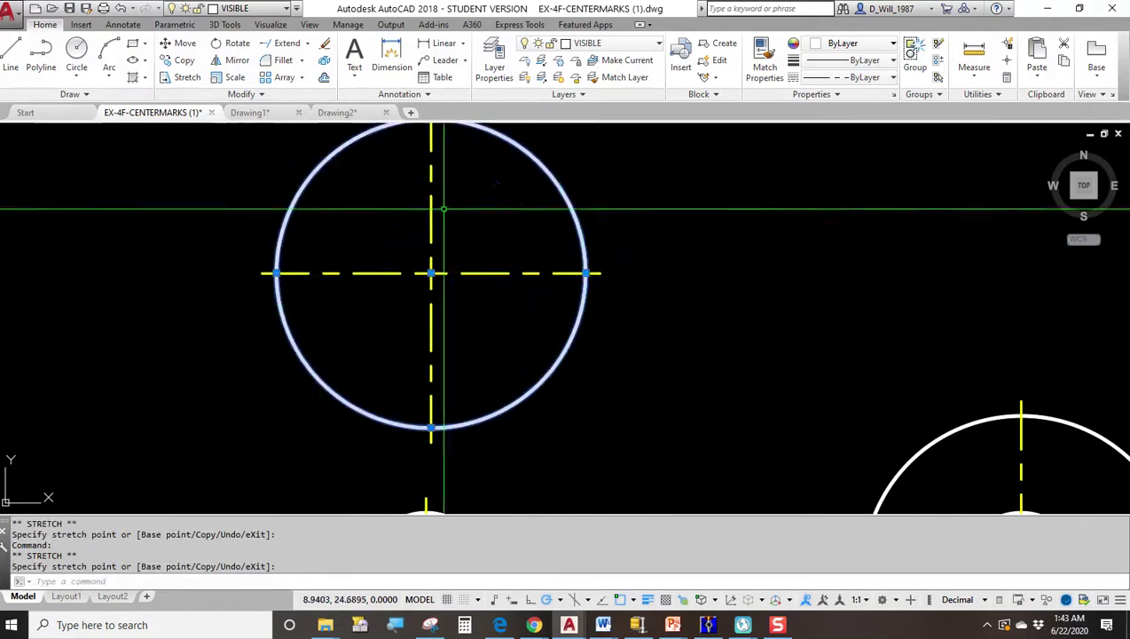
{"action": "scroll", "coordinate": [450, 217], "scroll_direction": "down", "scroll_amount": 2}
{"action": "key", "text": "Escape"}
Step: Resize the large circle between the concentric circles and the slot, stretching its upper quadrant point inward to make it smaller
{"action": "mouse_move", "coordinate": [497, 266]}
{"action": "middle_mouse_down"}
{"action": "mouse_move", "coordinate": [449, 258]}
{"action": "mouse_move", "coordinate": [398, 282]}
{"action": "mouse_move", "coordinate": [315, 211]}
{"action": "middle_mouse_up"}
{"action": "scroll", "coordinate": [302, 371], "scroll_direction": "down", "scroll_amount": 4}
{"action": "mouse_move", "coordinate": [495, 325]}
{"action": "middle_mouse_down"}
{"action": "mouse_move", "coordinate": [472, 273]}
{"action": "mouse_move", "coordinate": [349, 322]}
{"action": "middle_mouse_up"}
{"action": "scroll", "coordinate": [579, 223], "scroll_direction": "up", "scroll_amount": 2}
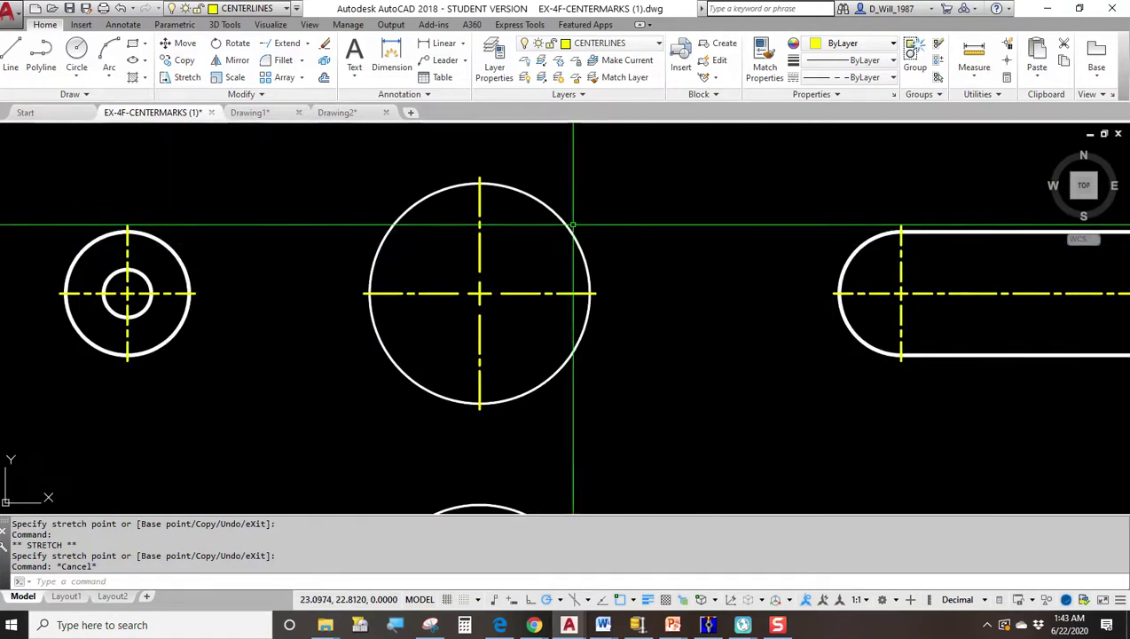
{"action": "left_click", "coordinate": [573, 224]}
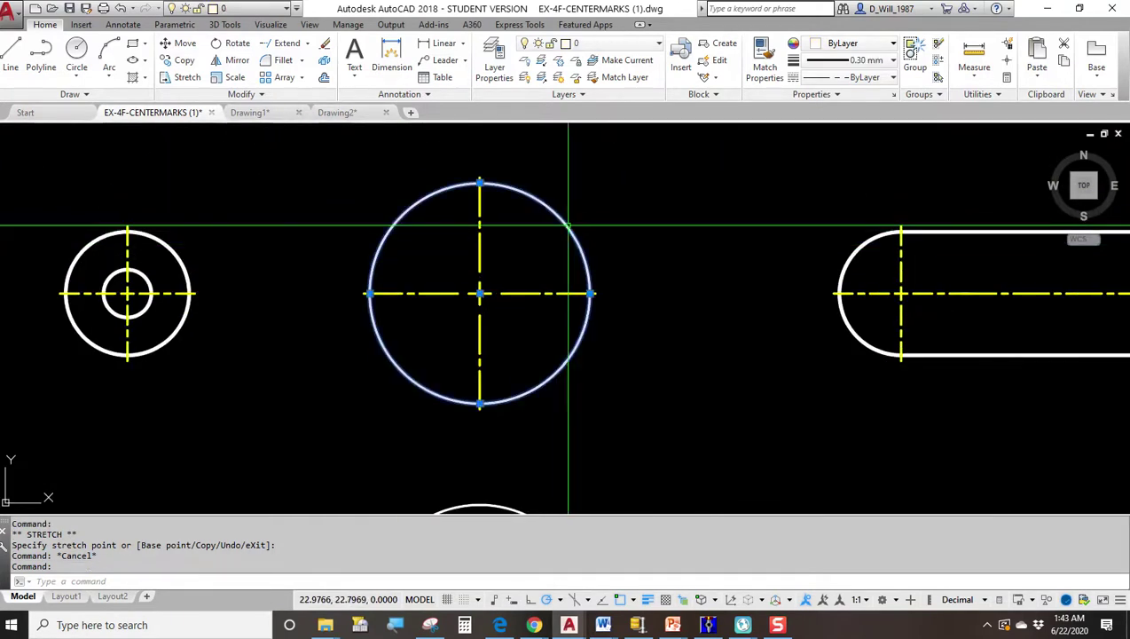
{"action": "left_click", "coordinate": [480, 184]}
{"action": "scroll", "coordinate": [494, 273], "scroll_direction": "up", "scroll_amount": 2}
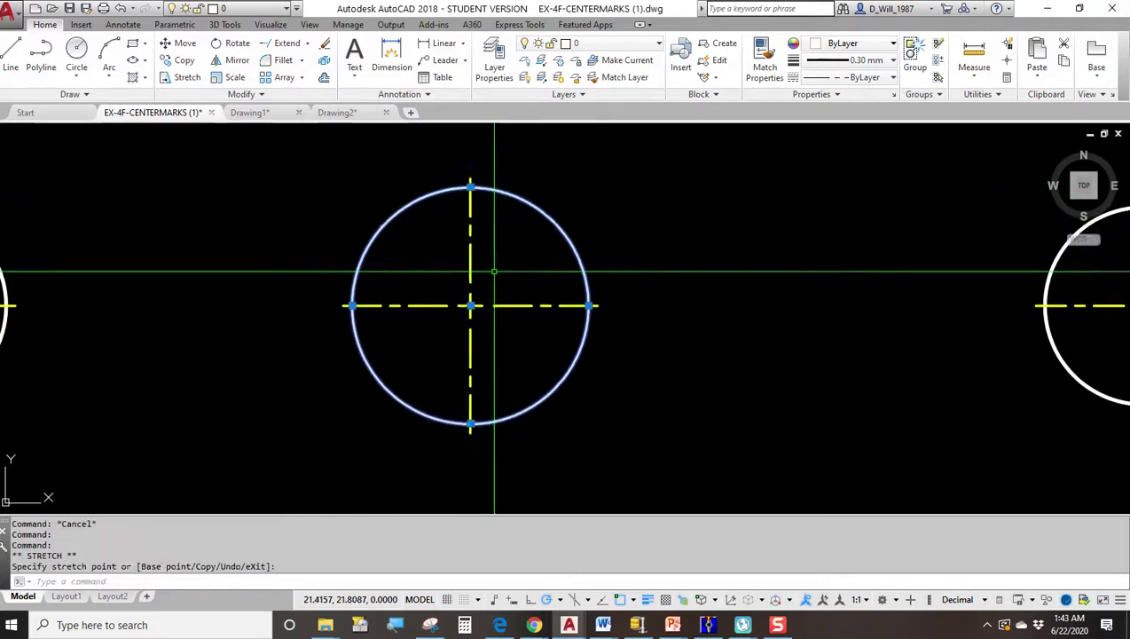
{"action": "left_click", "coordinate": [470, 184]}
{"action": "left_click", "coordinate": [470, 185]}
{"action": "left_click", "coordinate": [470, 230]}
{"action": "key", "text": "Escape"}
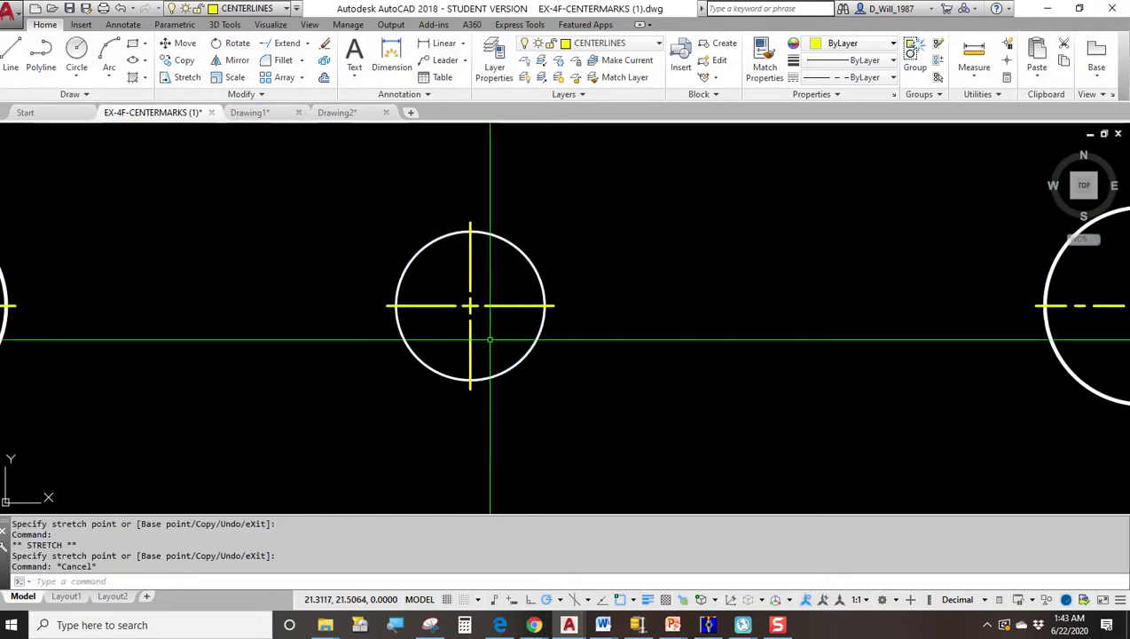
Step: Check the resized circle's center mark as an object and move the circle up and to the right by its center point
{"action": "left_click", "coordinate": [516, 307]}
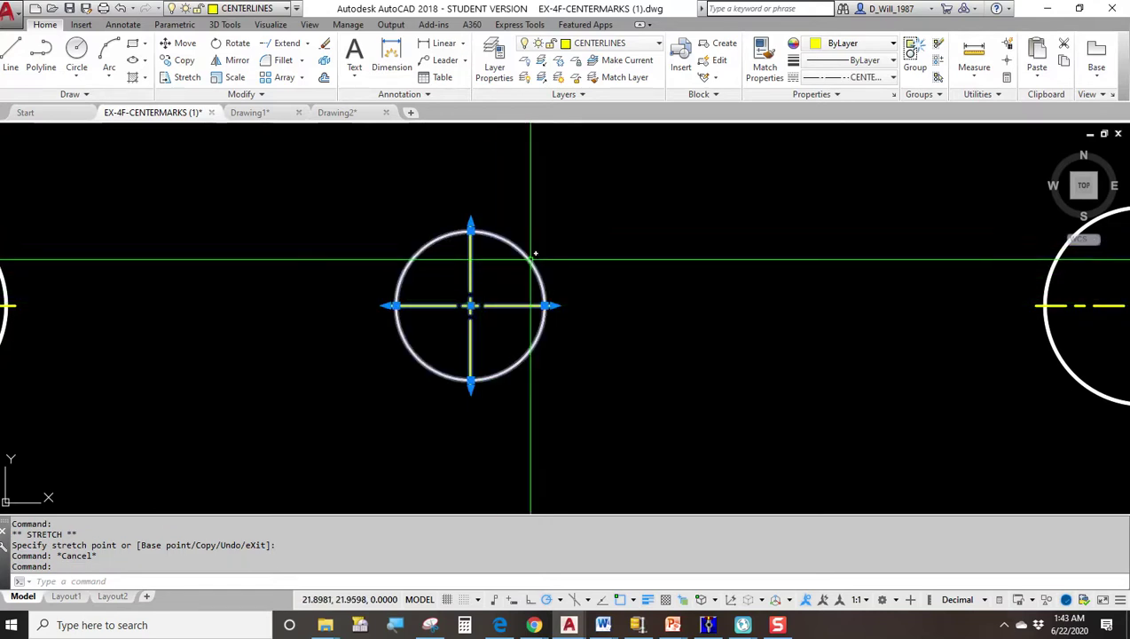
{"action": "key", "text": "Escape"}
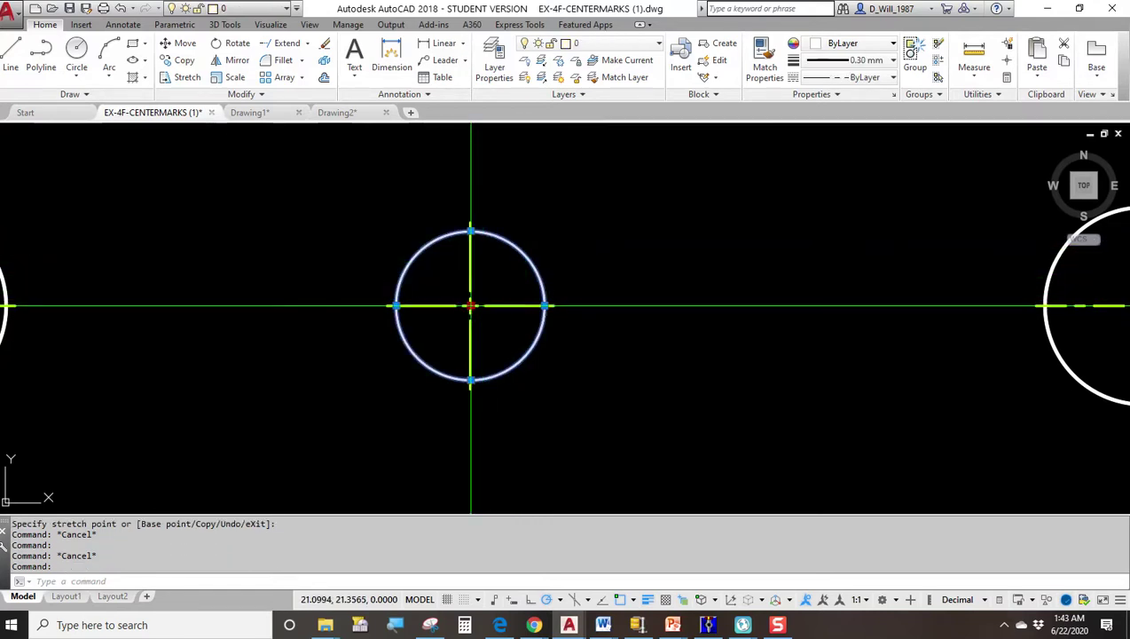
{"action": "left_click", "coordinate": [471, 305]}
{"action": "left_click", "coordinate": [688, 209]}
{"action": "key", "text": "Escape"}
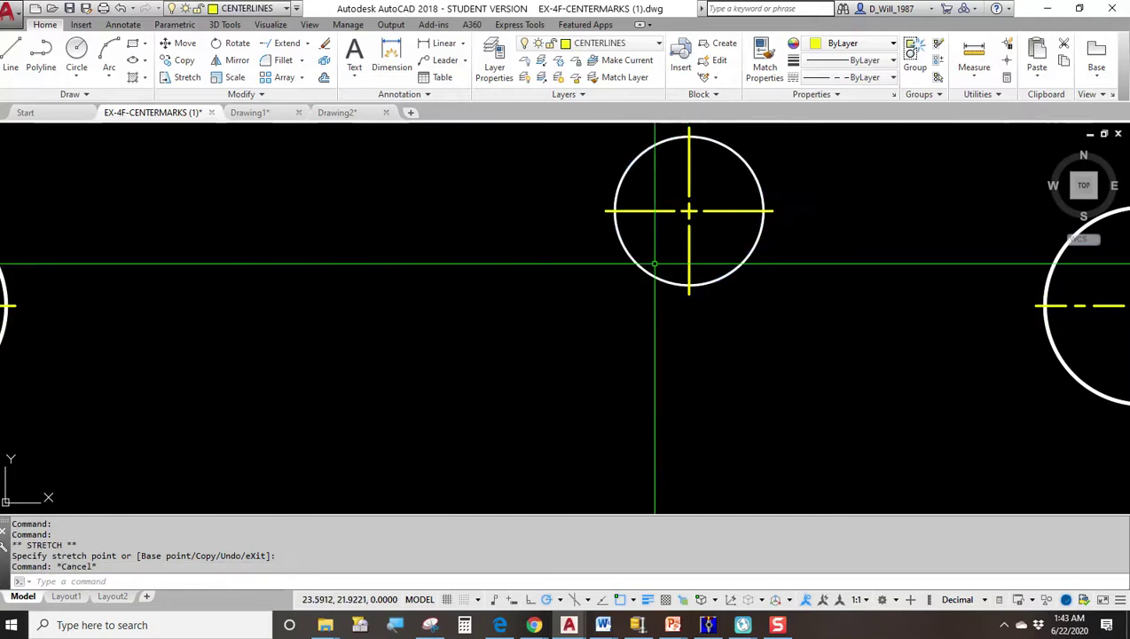
Step: Move the circle back down and left by its center point, close to its original position
{"action": "left_click", "coordinate": [685, 210]}
{"action": "left_click", "coordinate": [687, 210]}
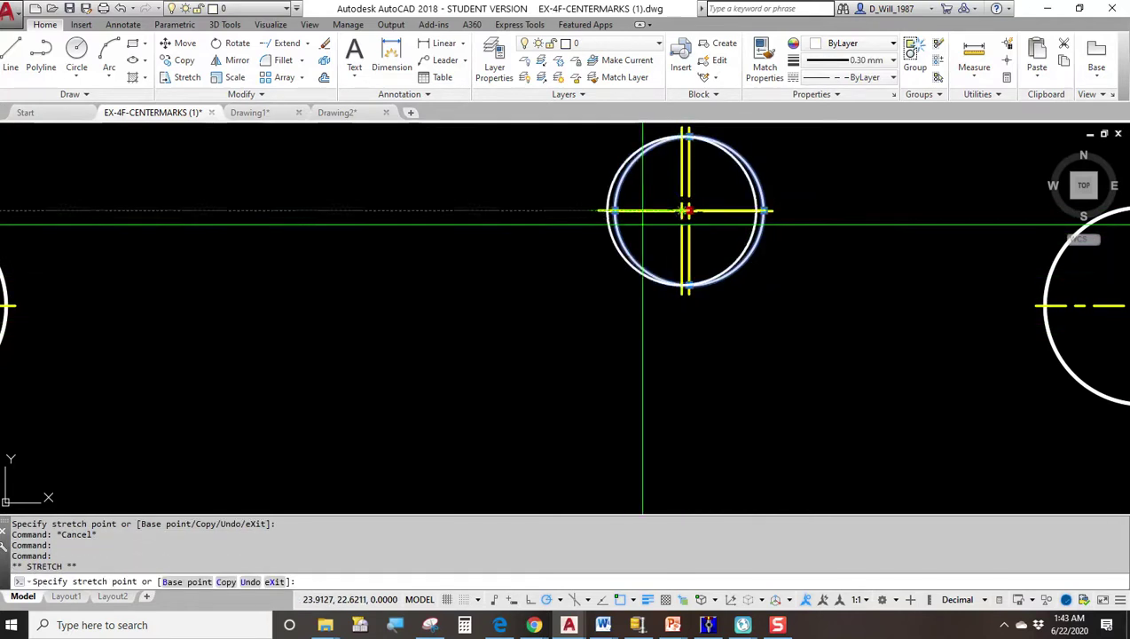
{"action": "left_click", "coordinate": [492, 311]}
{"action": "key", "text": "Escape"}
Step: Move the leftmost circle down and to the right by its center point, away from its center mark lines
{"action": "scroll", "coordinate": [322, 333], "scroll_direction": "down", "scroll_amount": 3}
{"action": "scroll", "coordinate": [323, 333], "scroll_direction": "up", "scroll_amount": 2}
{"action": "scroll", "coordinate": [303, 226], "scroll_direction": "up", "scroll_amount": 4}
{"action": "left_click", "coordinate": [299, 227]}
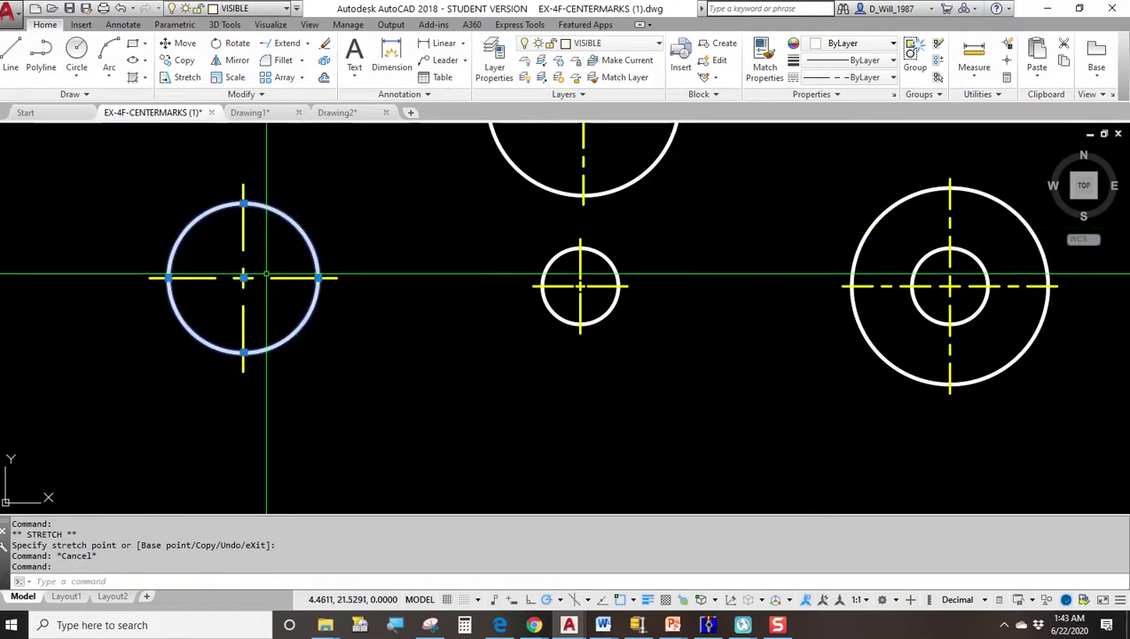
{"action": "left_click", "coordinate": [243, 278]}
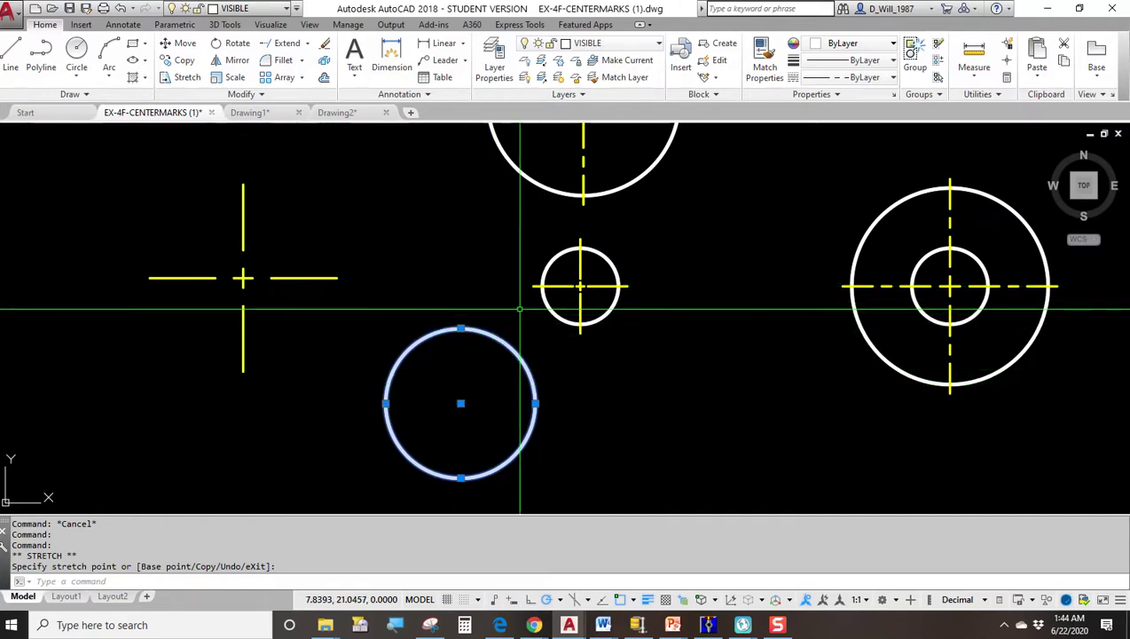
{"action": "key", "text": "Escape"}
Step: Compare the leftmost circle's separated center mark lines with the center marks of the neighbouring circles
{"action": "scroll", "coordinate": [436, 165], "scroll_direction": "down", "scroll_amount": 5}
{"action": "middle_click_drag", "start_coordinate": [522, 292], "coordinate": [353, 208]}
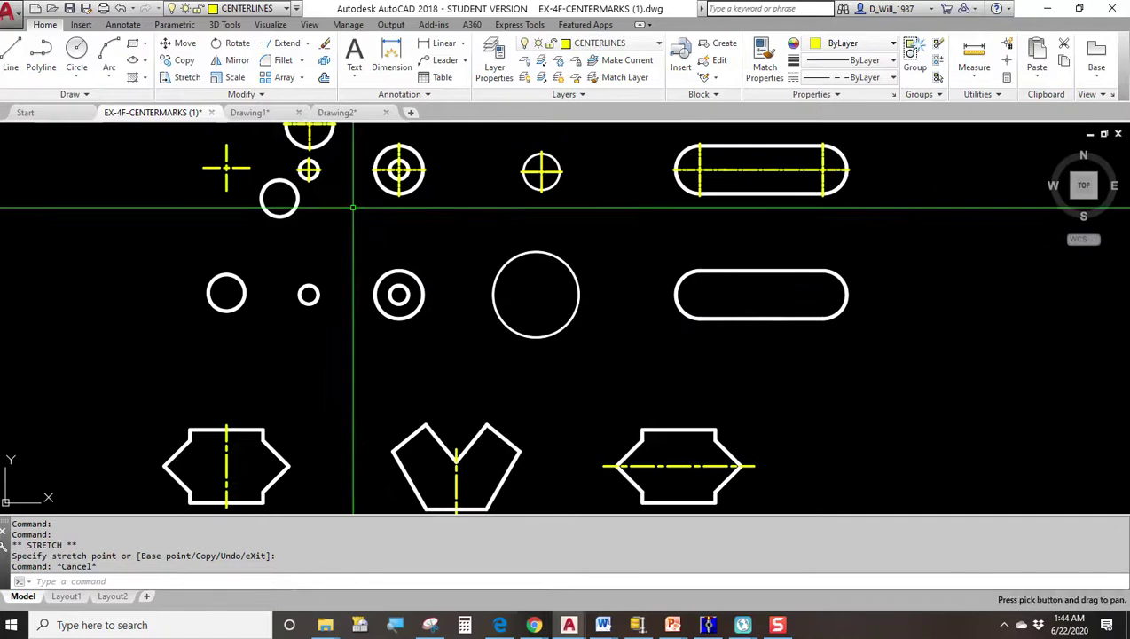
{"action": "middle_click_drag", "start_coordinate": [436, 347], "coordinate": [535, 425]}
{"action": "scroll", "coordinate": [457, 245], "scroll_direction": "up", "scroll_amount": 4}
{"action": "scroll", "coordinate": [386, 178], "scroll_direction": "up", "scroll_amount": 2}
{"action": "mouse_move", "coordinate": [493, 344]}
{"action": "middle_mouse_down"}
{"action": "mouse_move", "coordinate": [518, 373]}
{"action": "mouse_move", "coordinate": [696, 469]}
{"action": "mouse_move", "coordinate": [599, 383]}
{"action": "middle_mouse_up"}
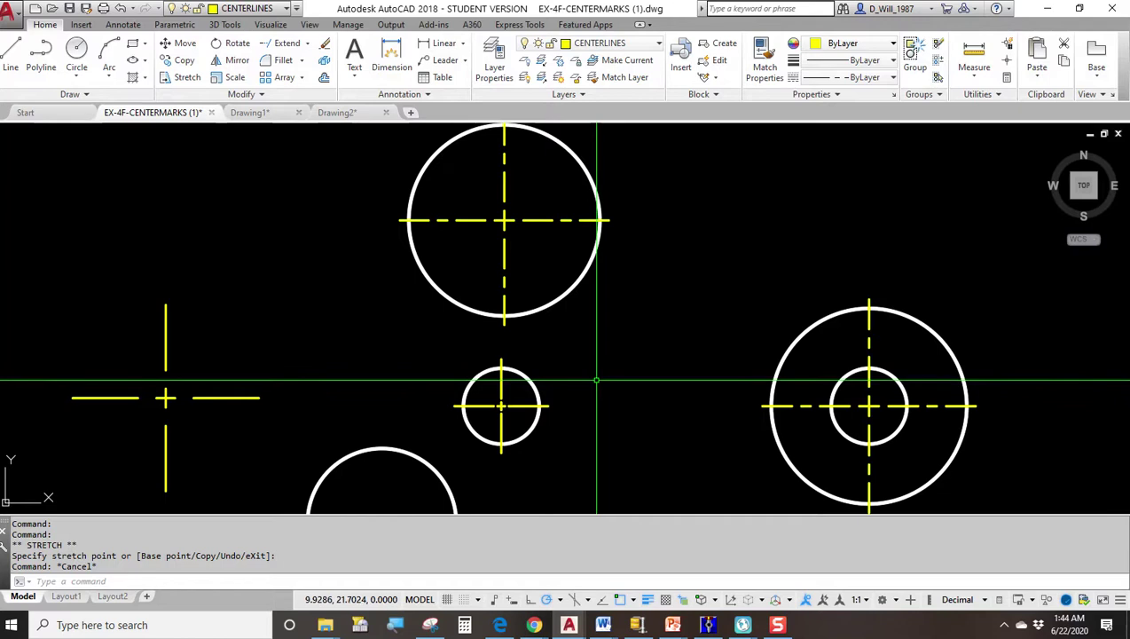